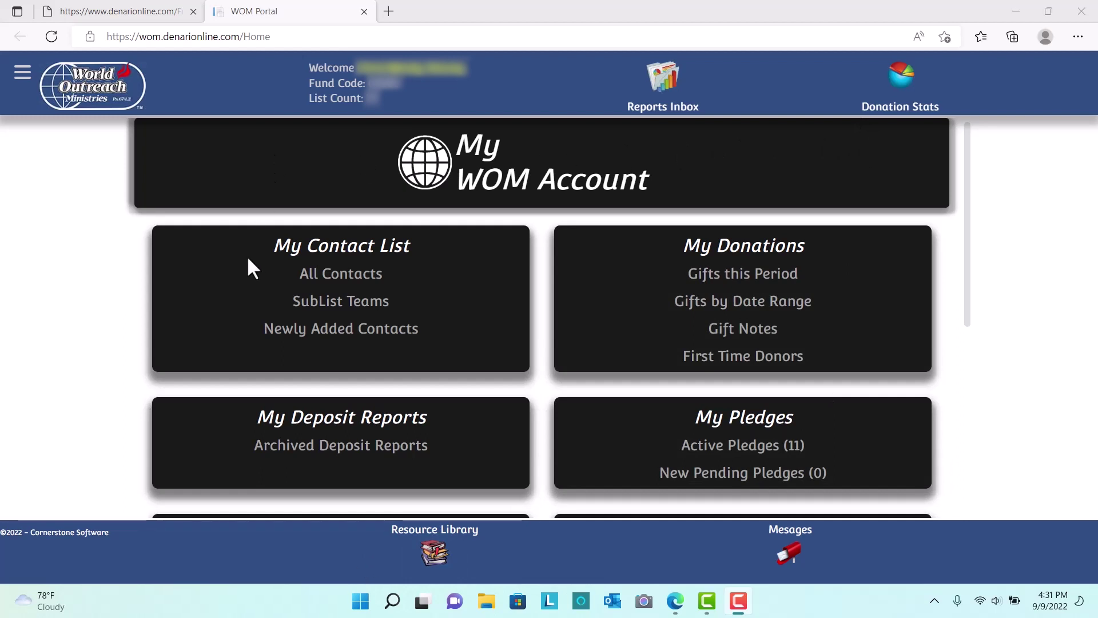
Step: Look through the My WOM Account home page sections down to Special Reports and Personal Info
mouse_move(969, 139)
mouse_down()
mouse_move(973, 316)
mouse_move(993, 243)
mouse_move(979, 129)
mouse_up()
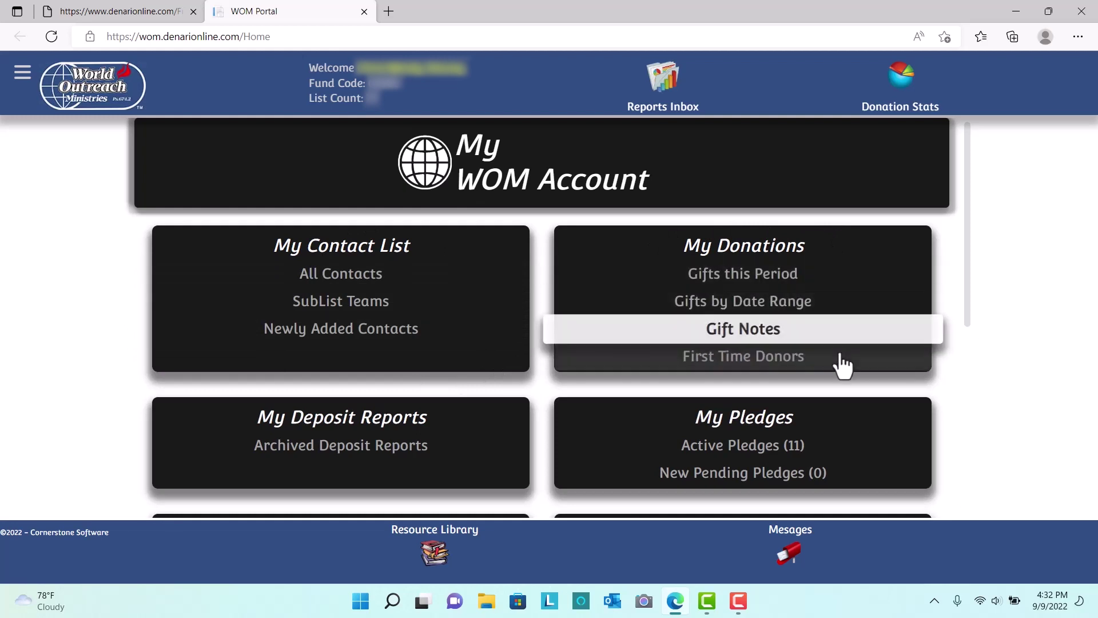
drag(969, 174, 976, 294)
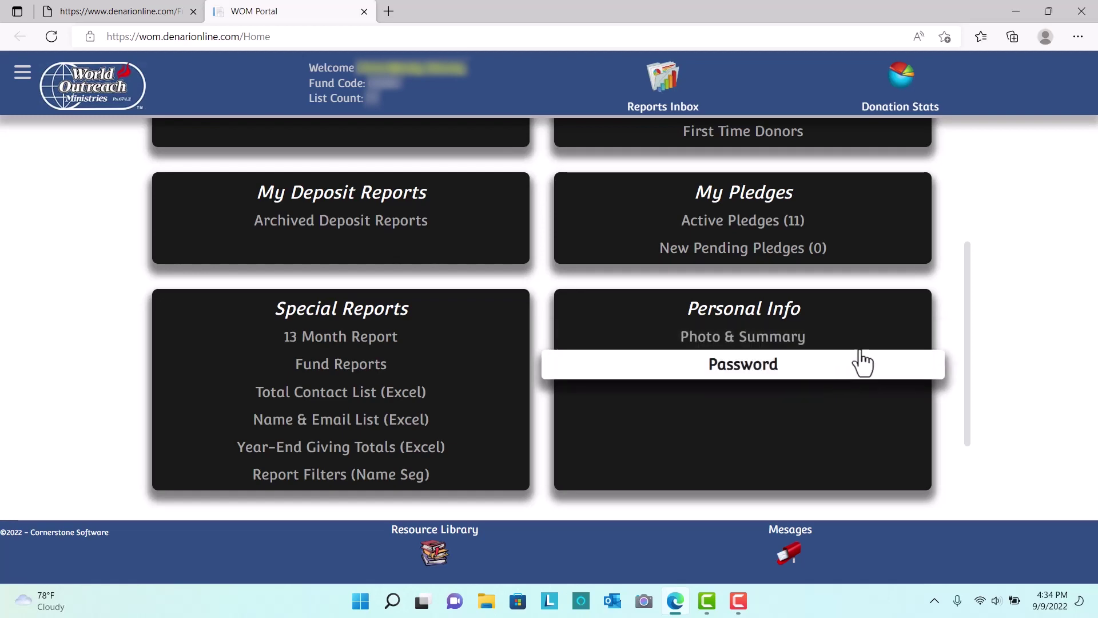
scroll(895, 295, up, 4)
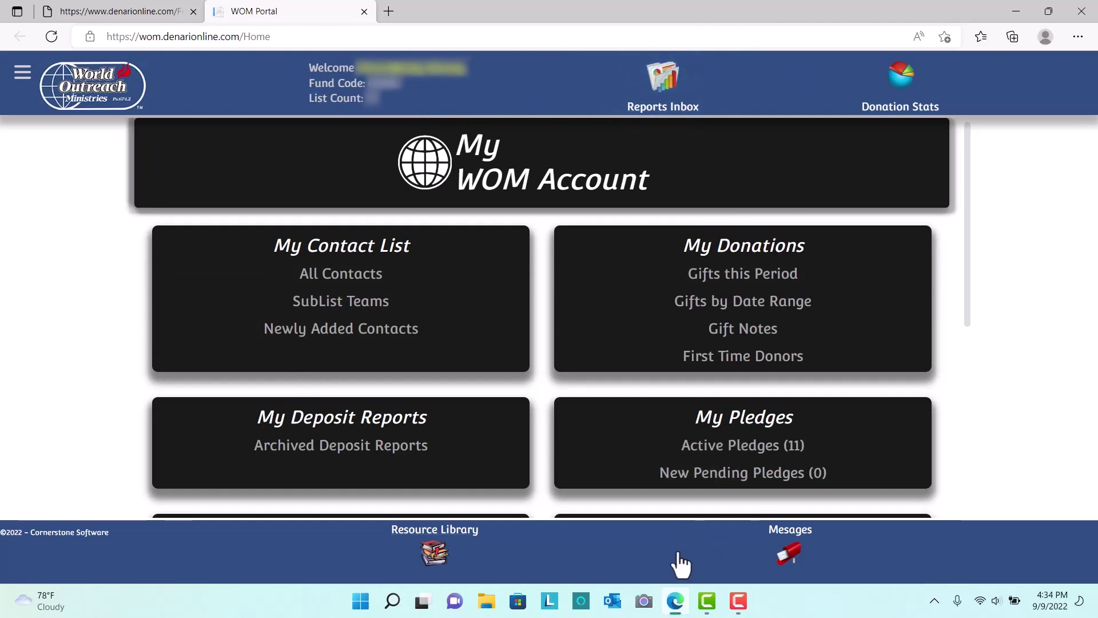
Step: Review the main menu entries, including the My Contact List submenu, and close the menu
click(23, 74)
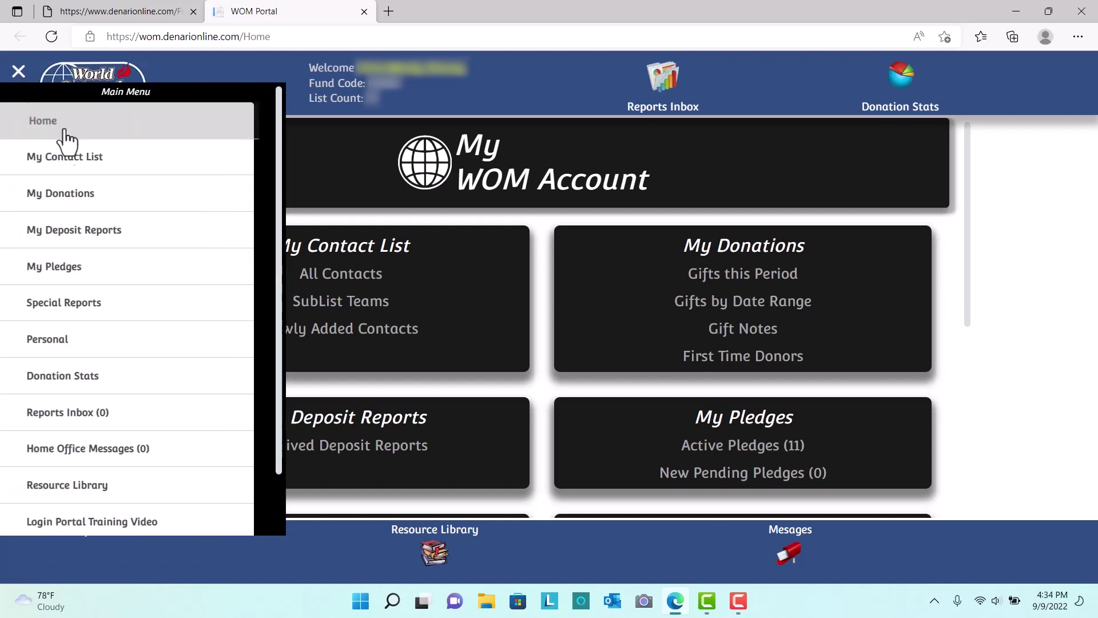
click(77, 168)
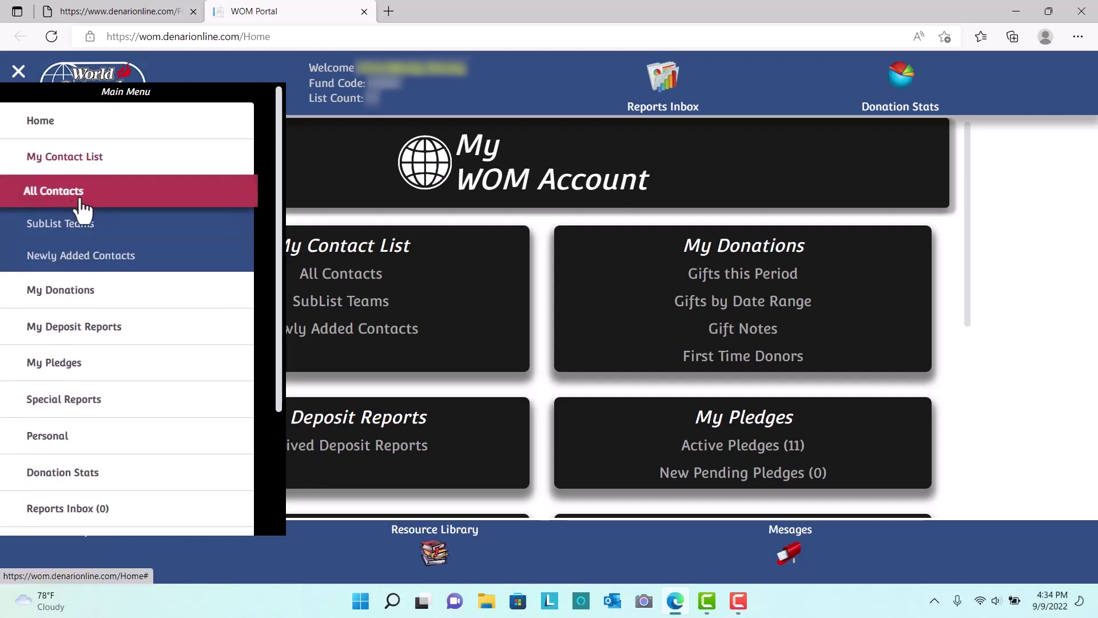
click(64, 161)
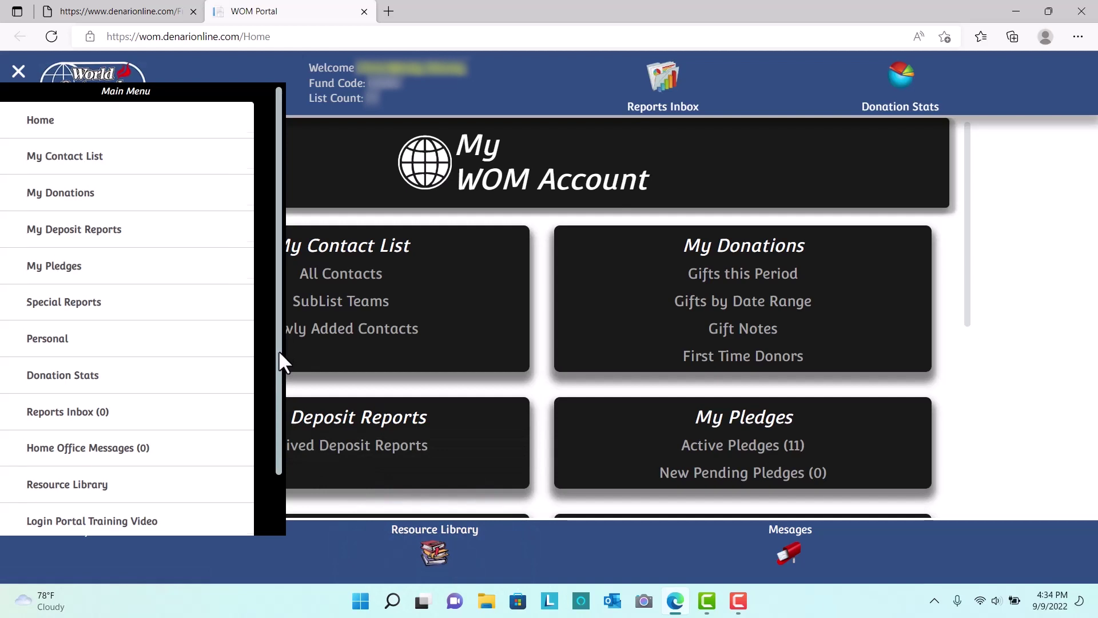
scroll(279, 348, down, 1)
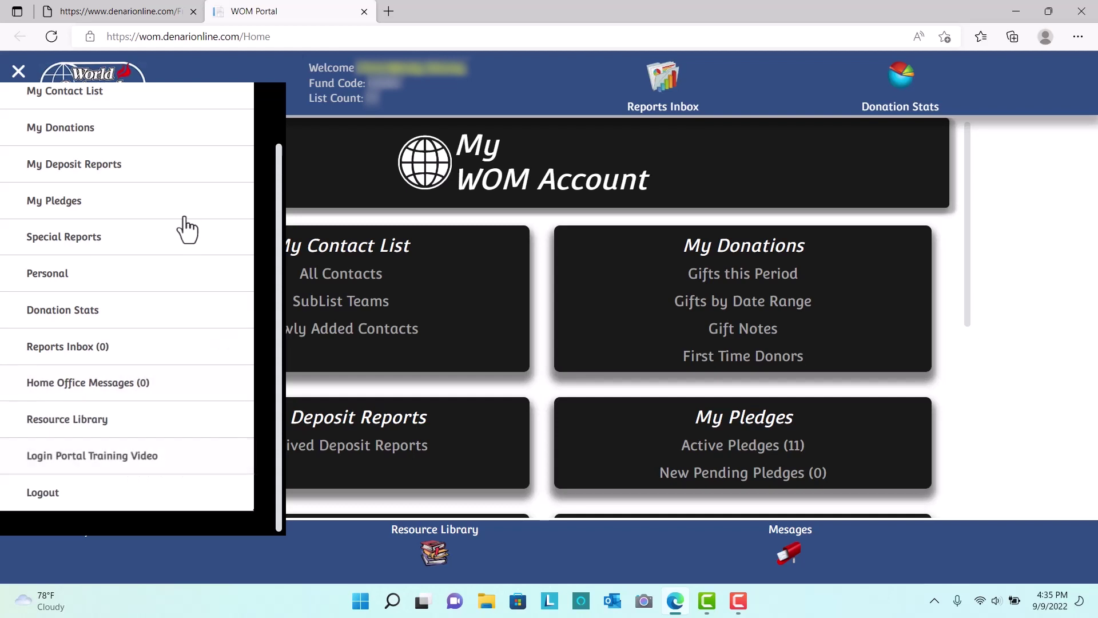
scroll(184, 229, up, 2)
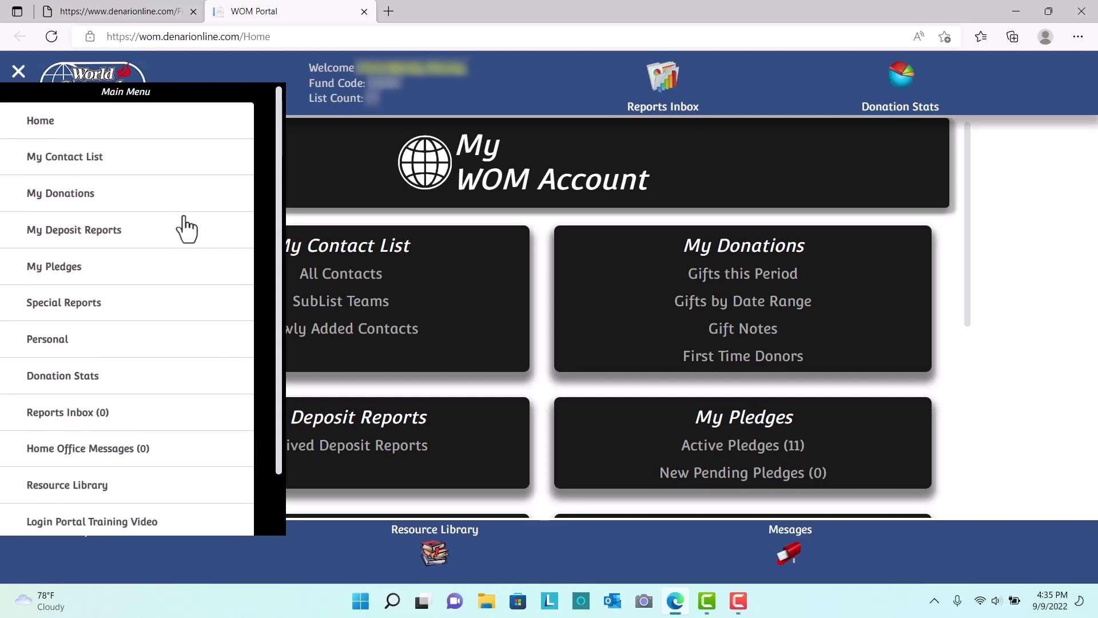
click(53, 137)
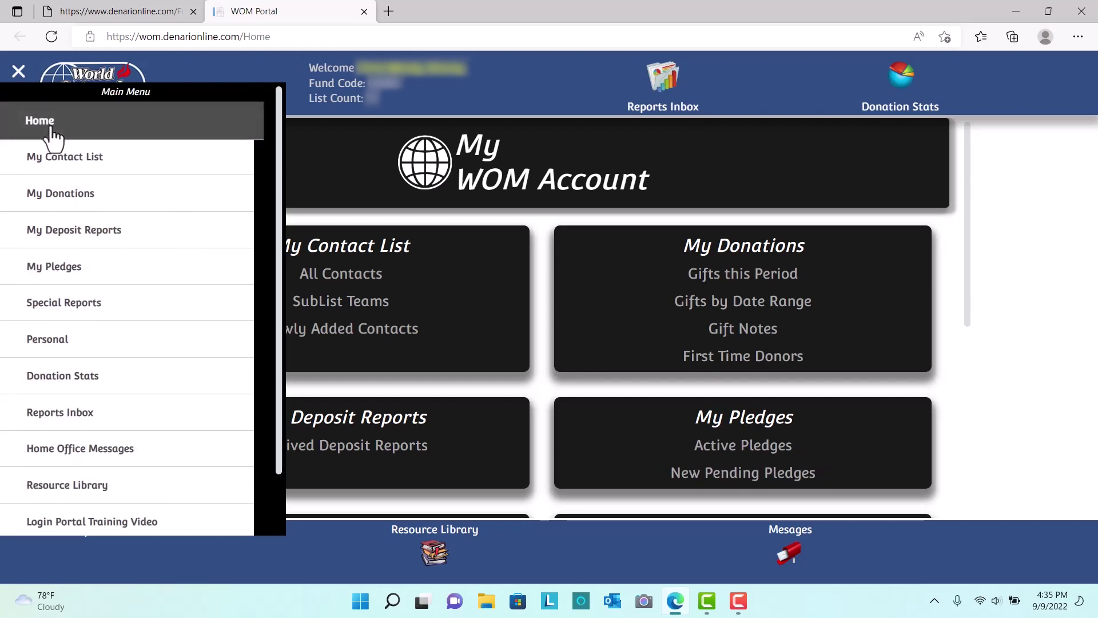
click(19, 70)
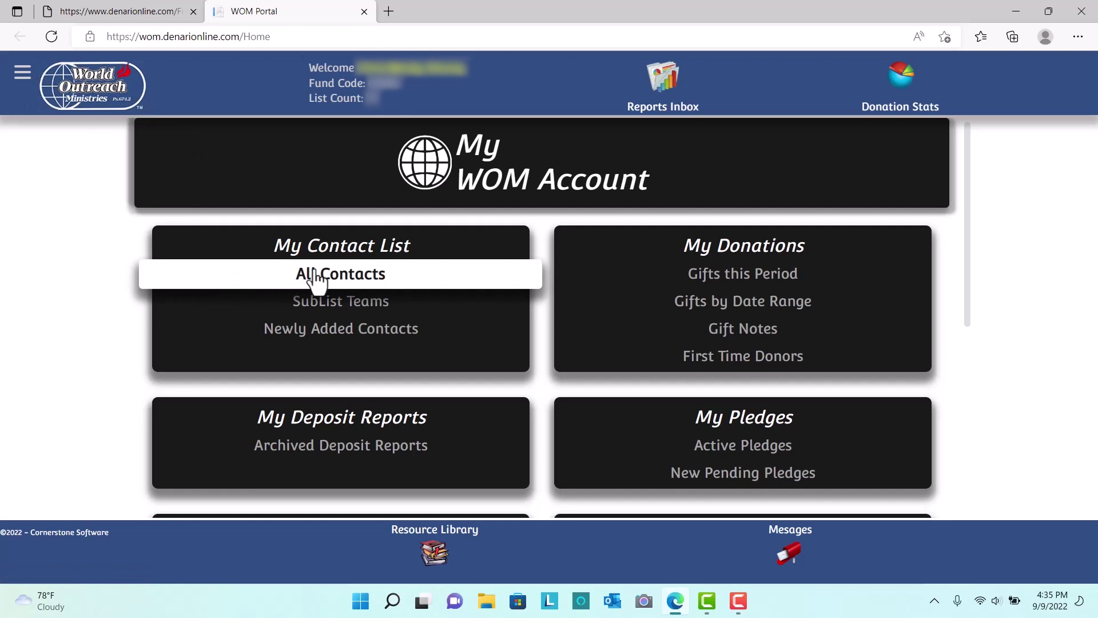
Step: Open the All Contacts list and look over its entries
click(377, 284)
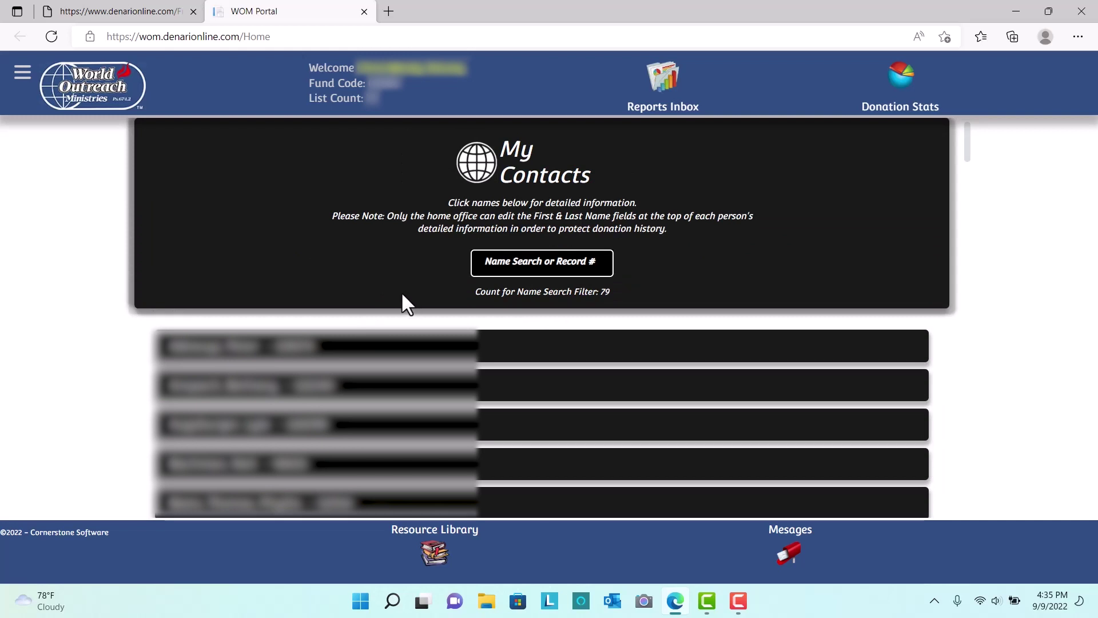
scroll(406, 327, down, 1)
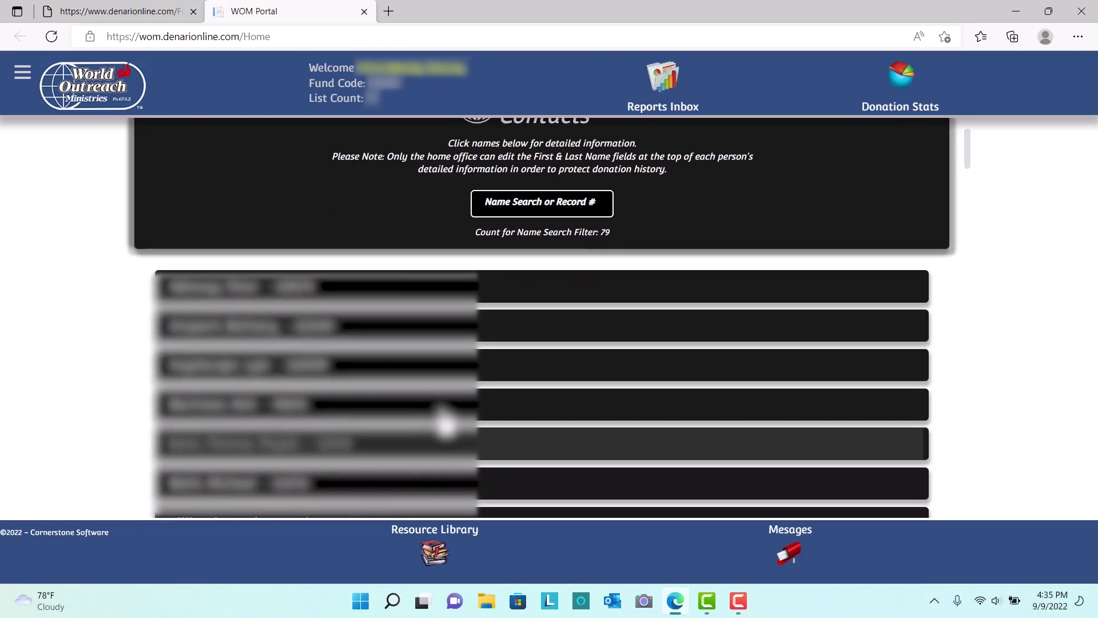
scroll(701, 206, down, 1)
scroll(701, 204, up, 2)
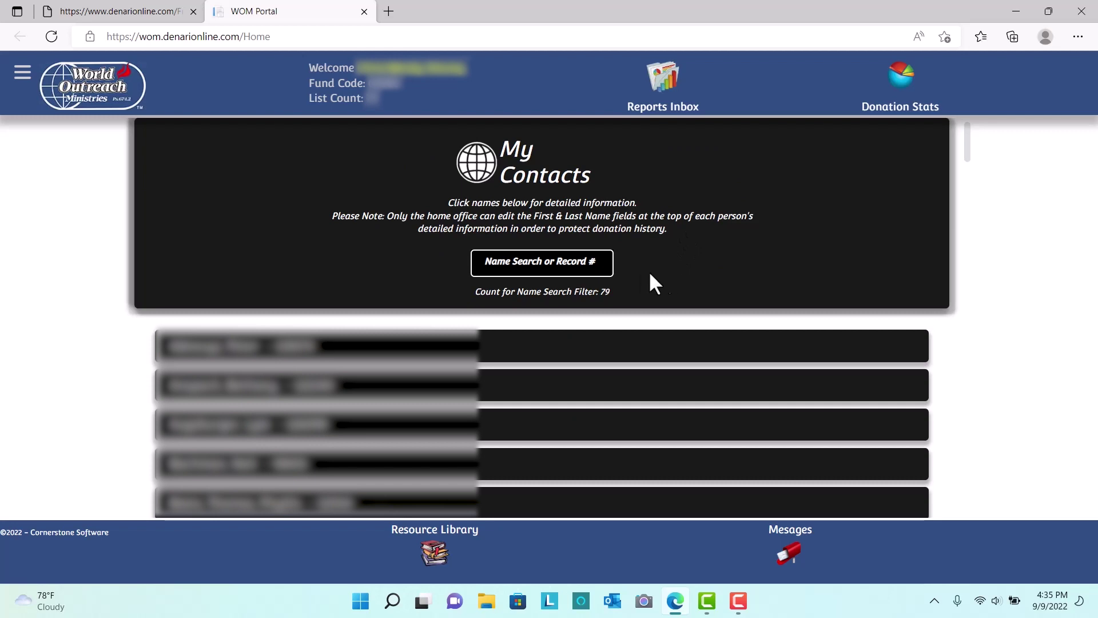
Step: Filter the contacts by part of the person's name and open the second matching record
click(605, 266)
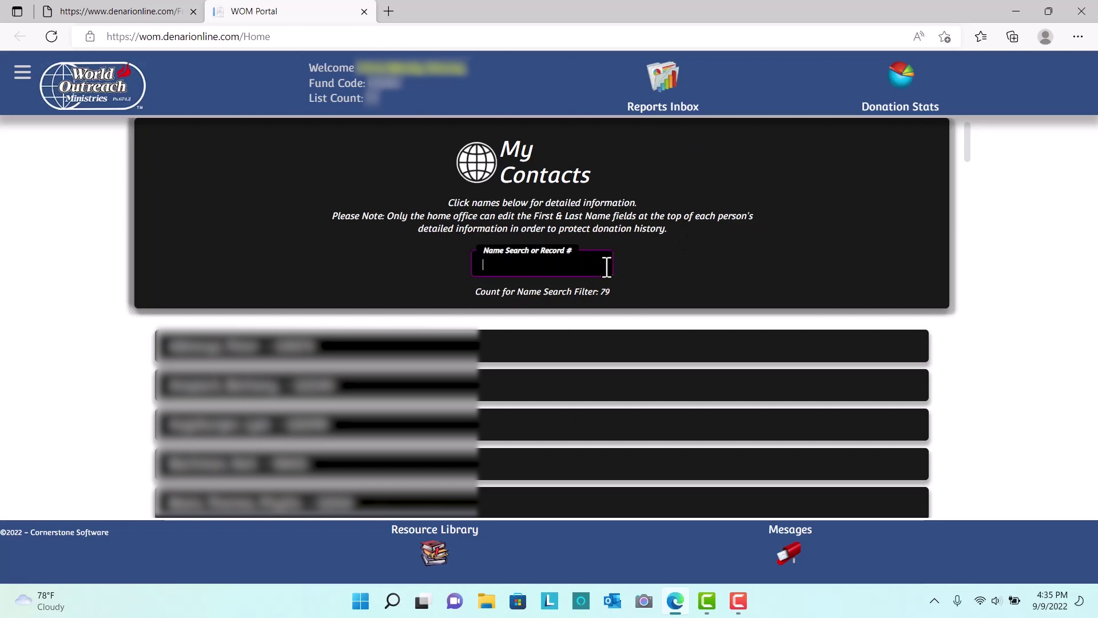
text(Fing)
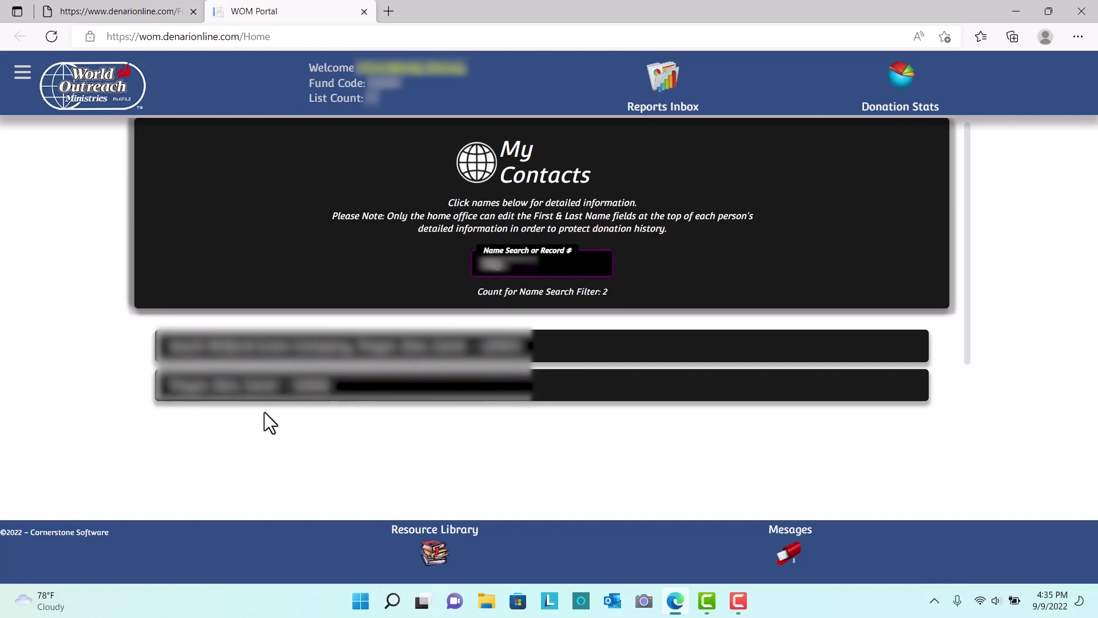
click(293, 398)
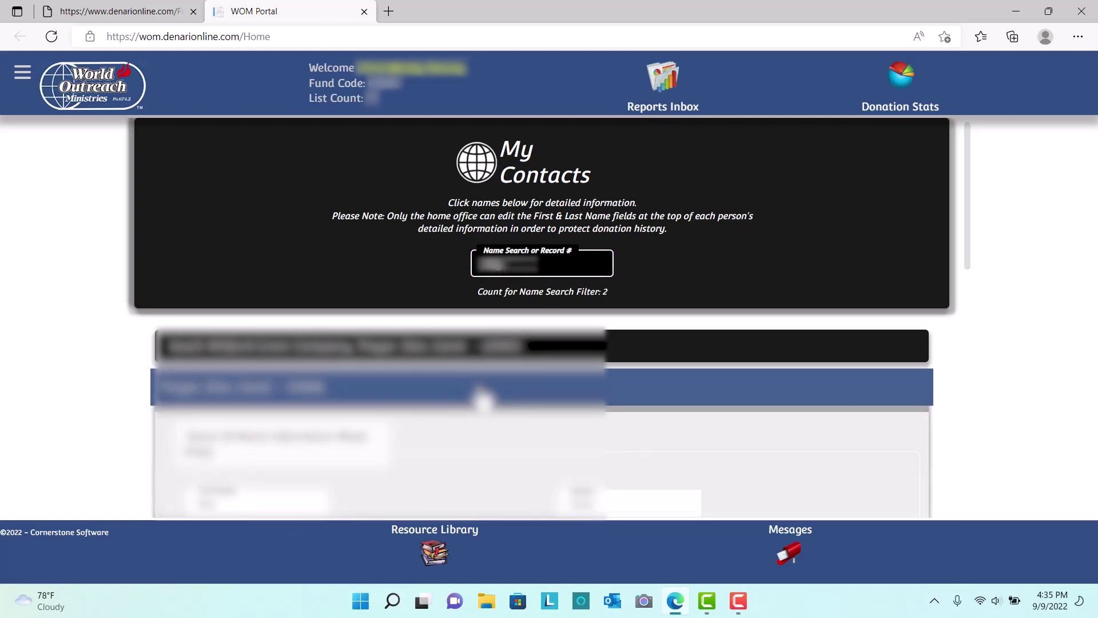
Step: Review the contact's general details, then expand and collapse the Addresses/Contact Information section
scroll(515, 412, down, 3)
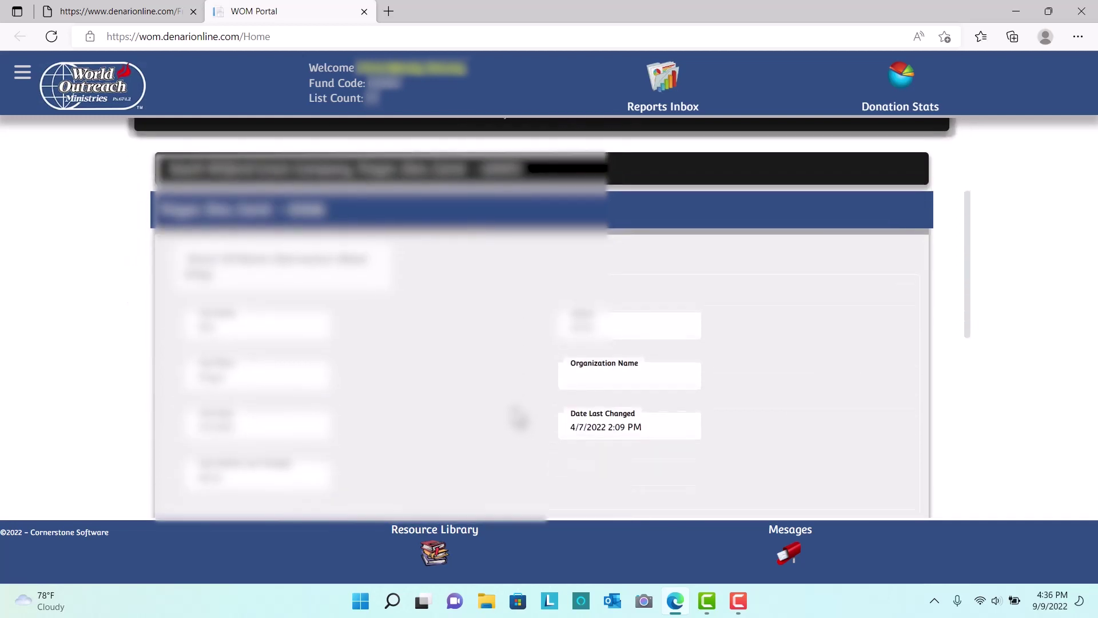
scroll(519, 419, down, 1)
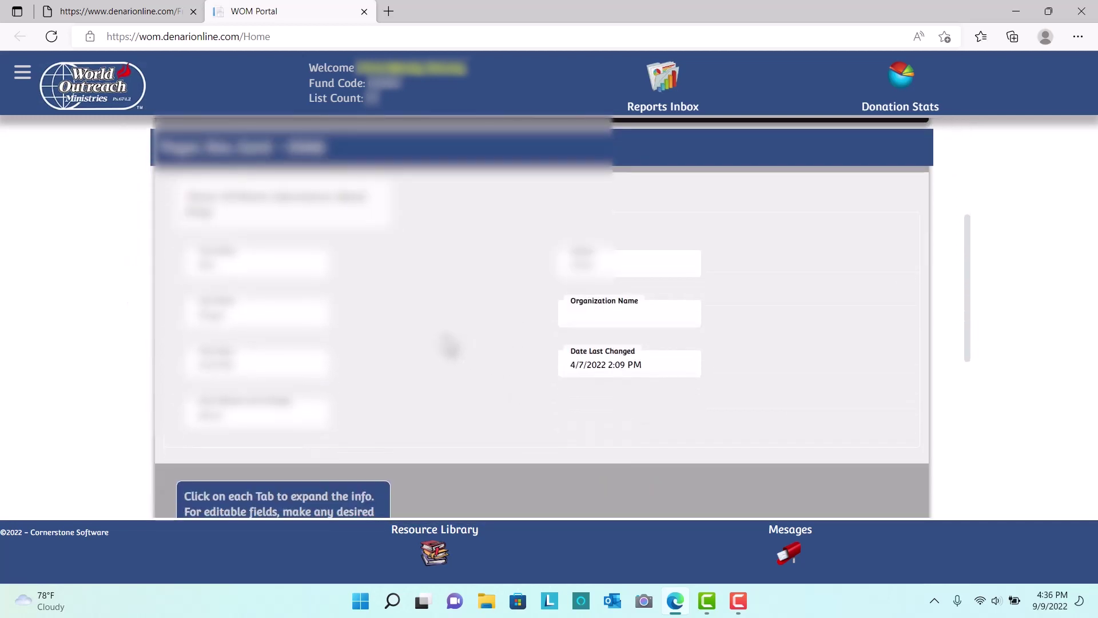
scroll(417, 368, down, 3)
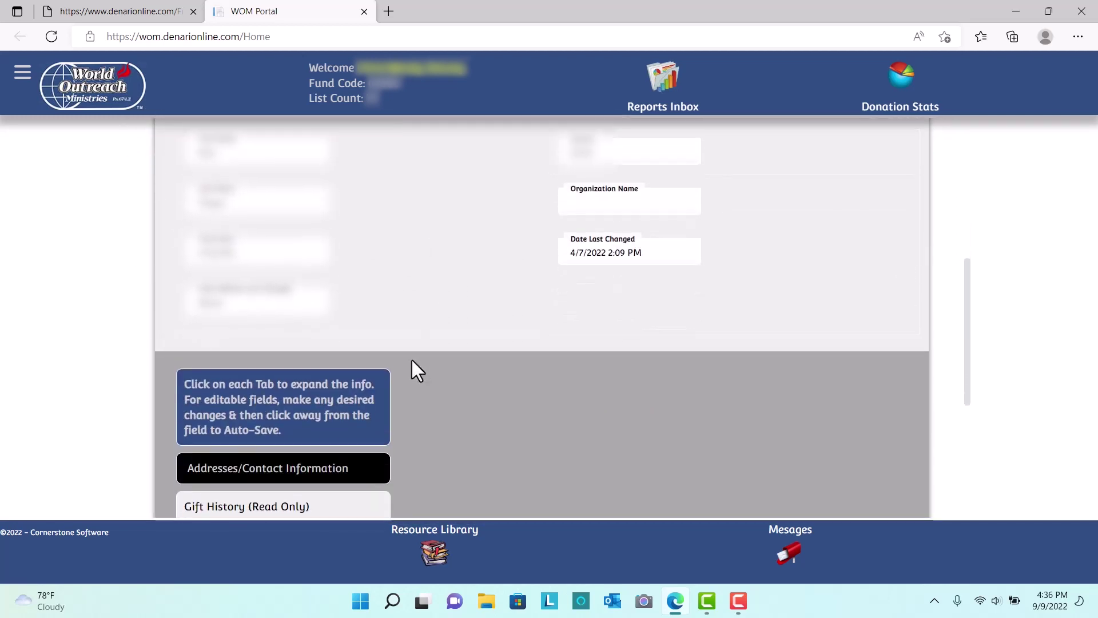
scroll(527, 324, down, 4)
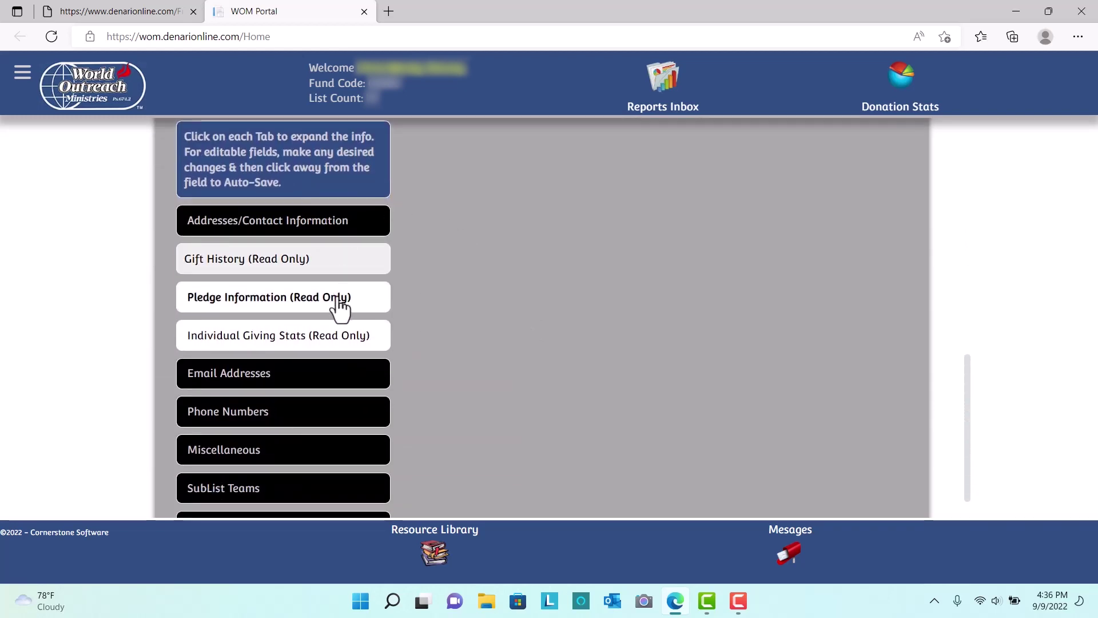
click(303, 226)
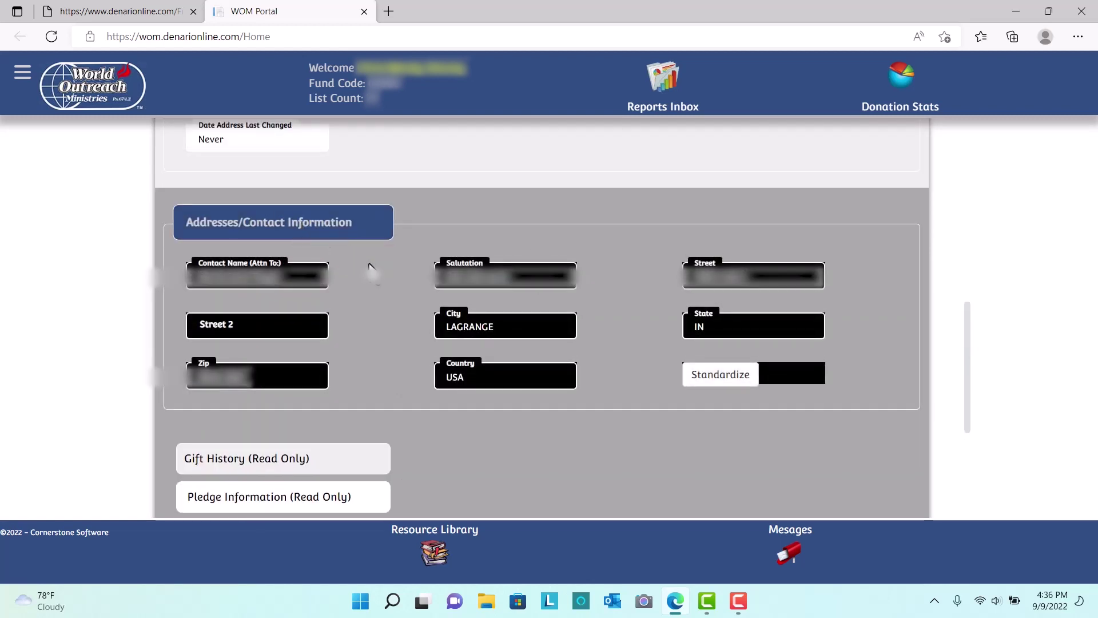
scroll(372, 277, up, 1)
scroll(398, 278, down, 1)
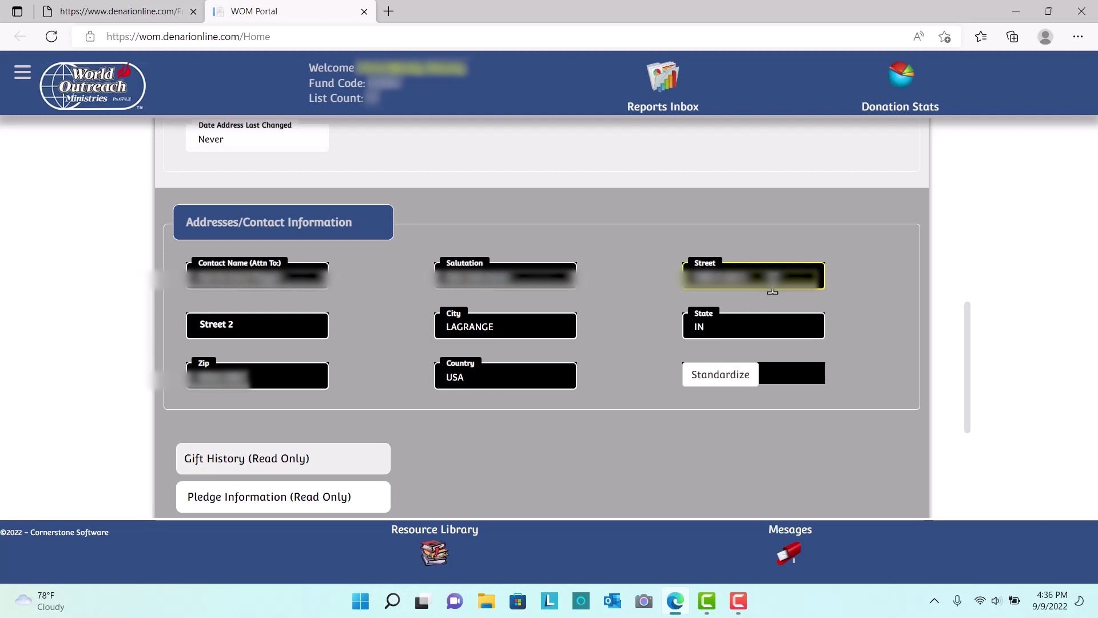
click(279, 235)
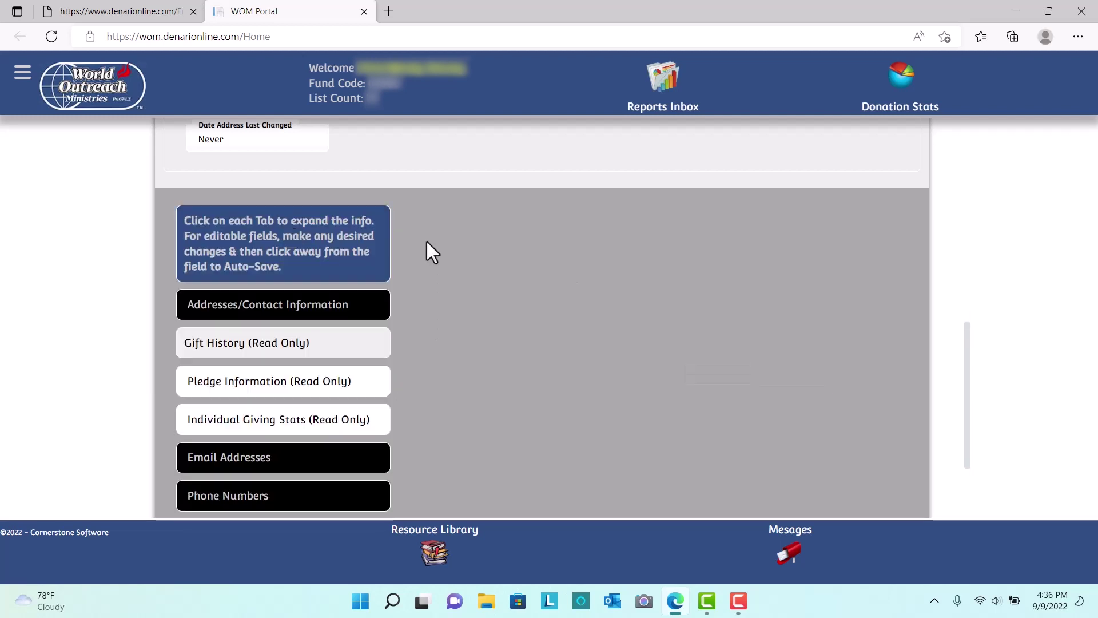
Step: Expand the contact's read-only Gift History and look through it to the oldest gift
scroll(426, 294, down, 1)
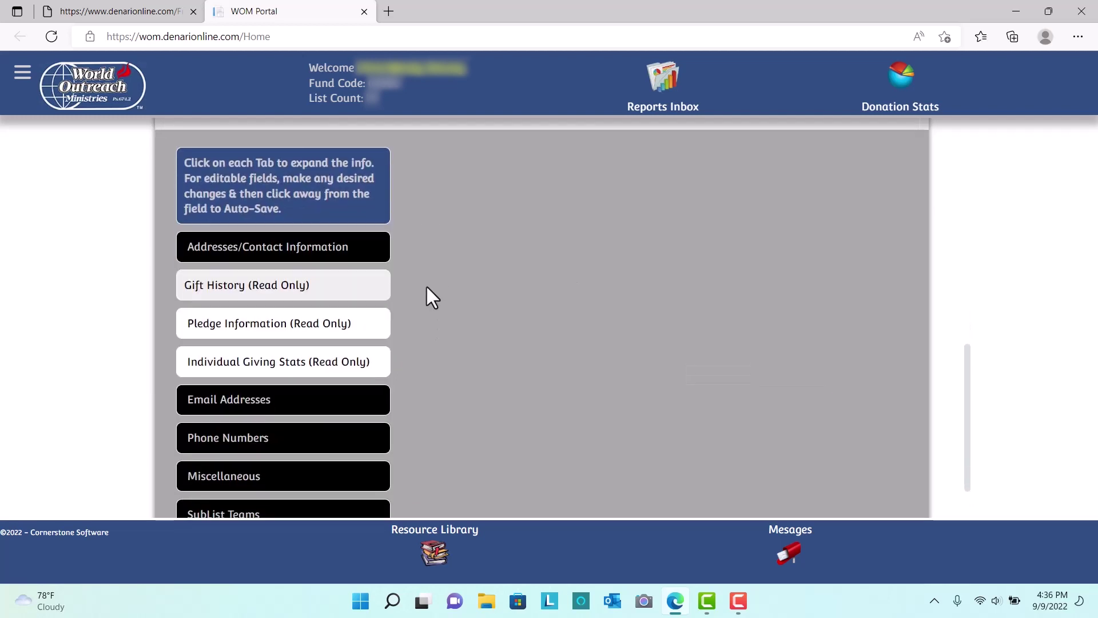
click(267, 286)
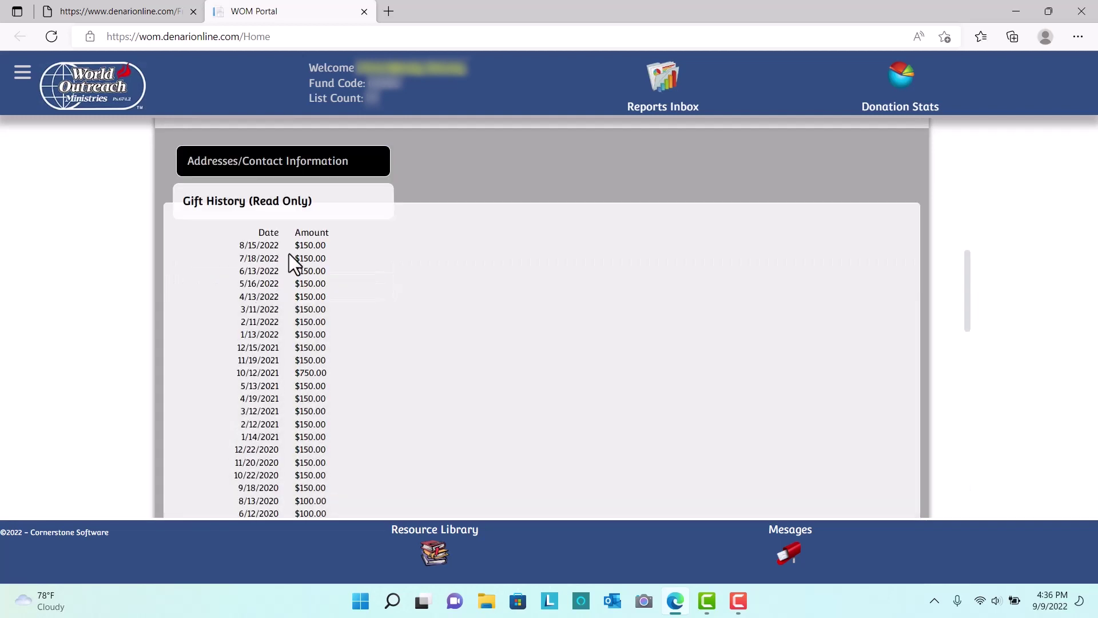
scroll(294, 252, down, 8)
scroll(320, 260, down, 5)
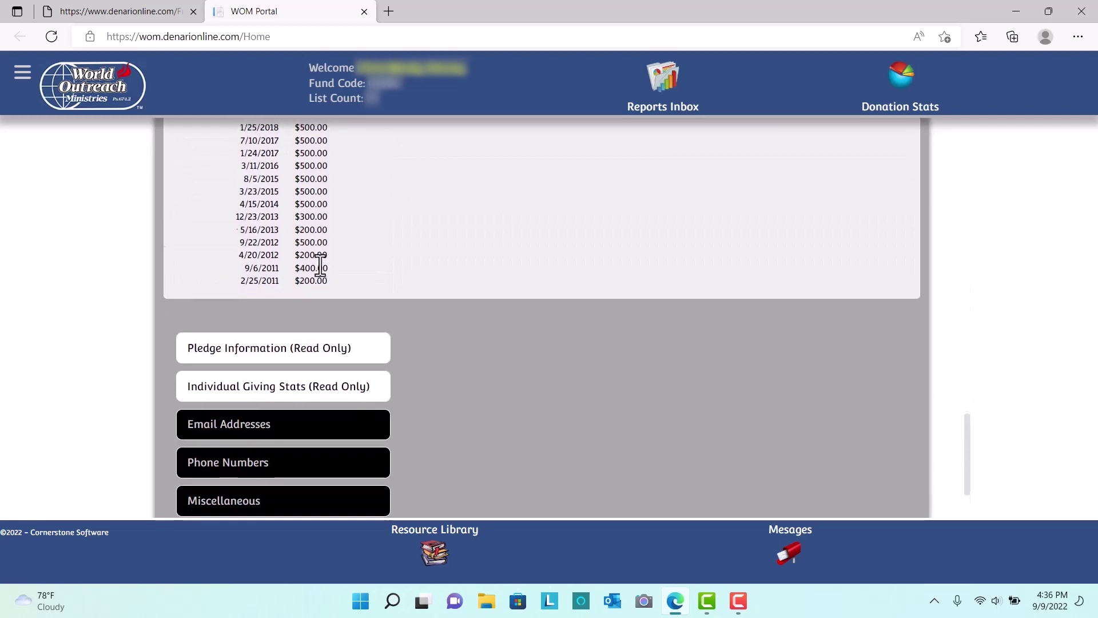
Step: Expand the contact's read-only Pledge Information, and briefly open and close Individual Giving Stats
click(275, 269)
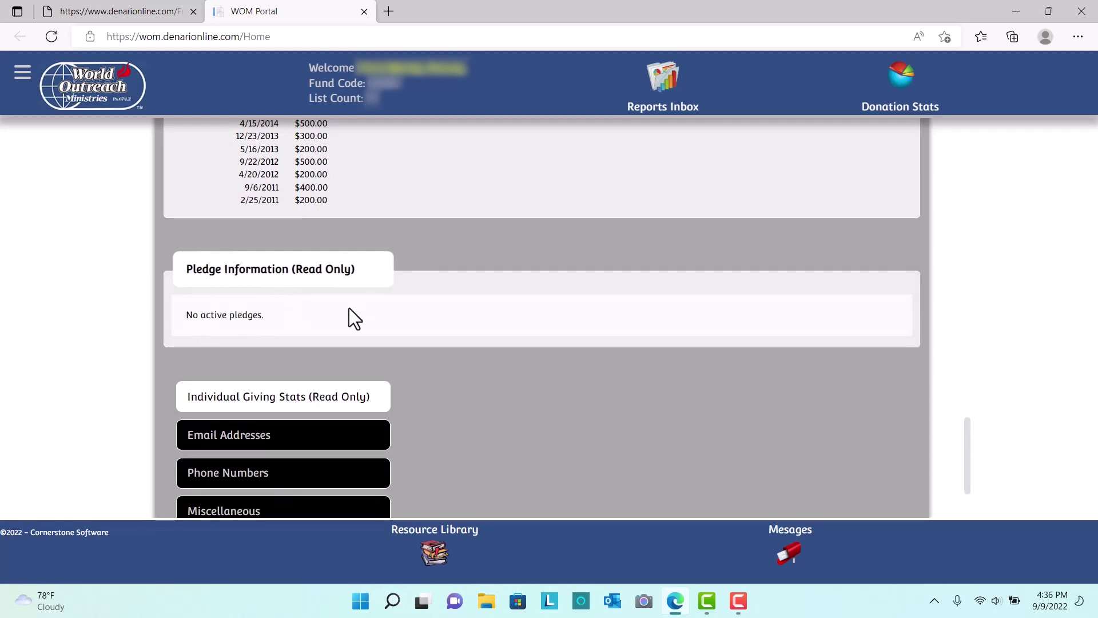
scroll(353, 315, down, 1)
scroll(417, 343, down, 1)
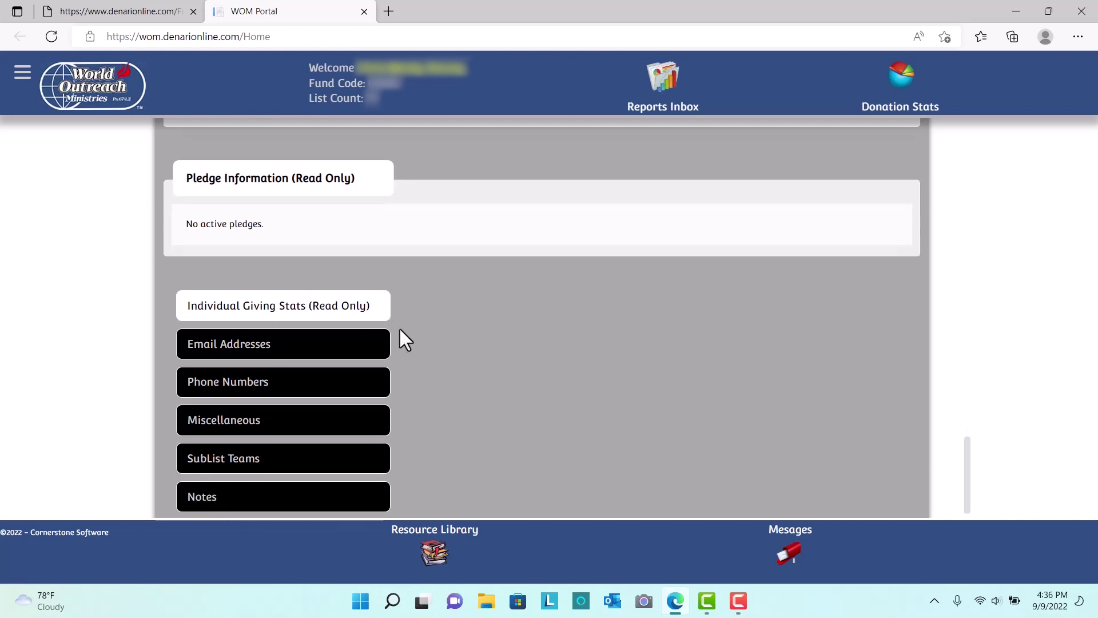
click(272, 321)
click(272, 320)
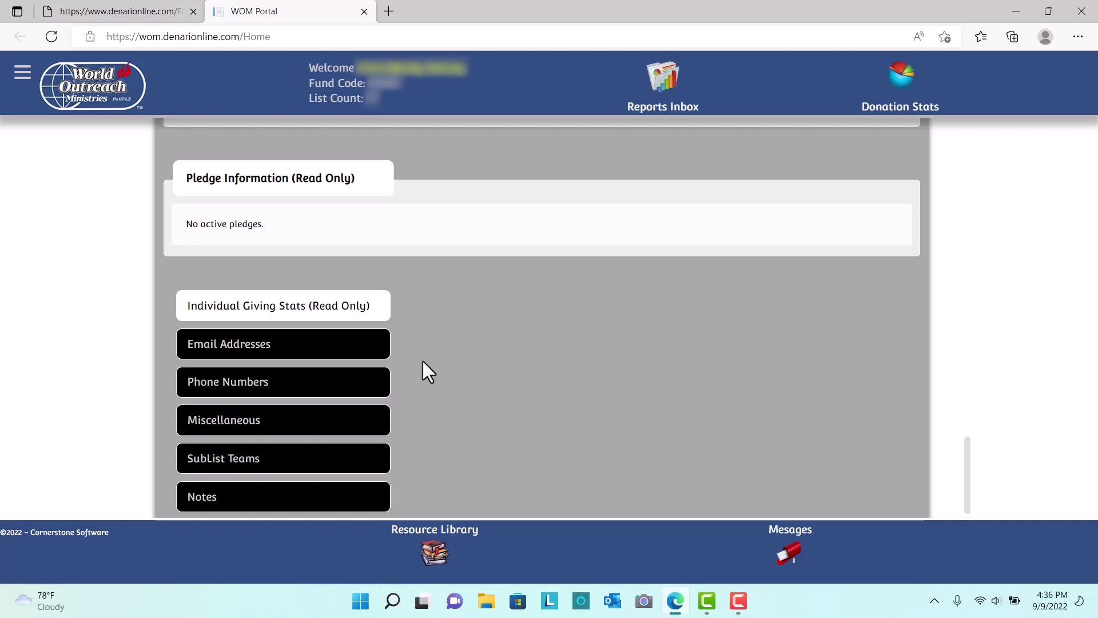
Step: Expand the contact's Email Addresses section to view its fields, and collapse it again
click(262, 355)
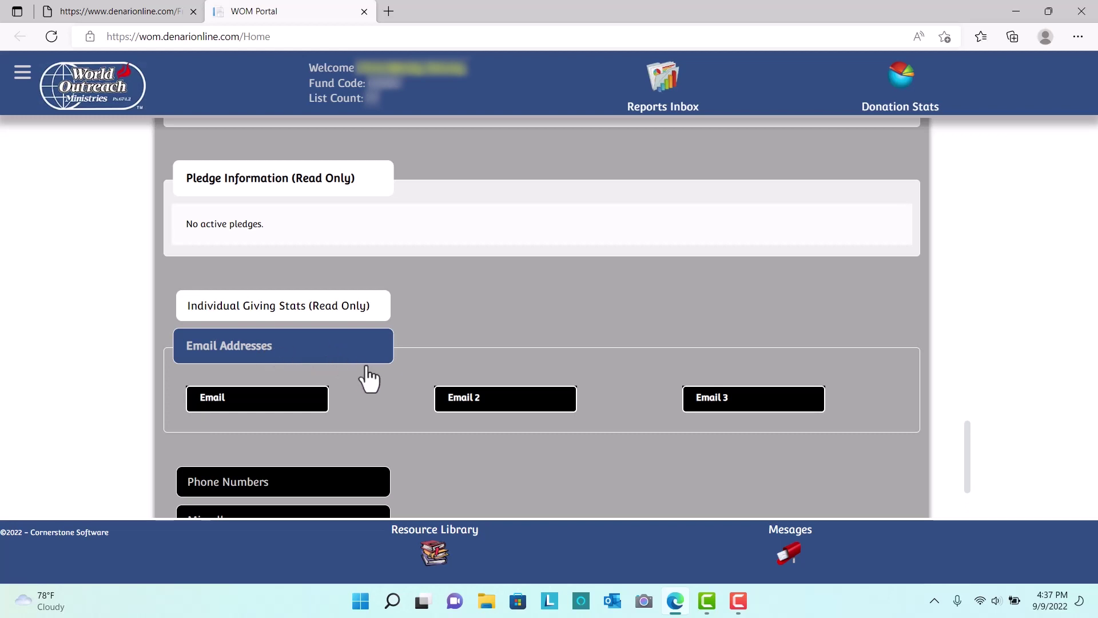
click(243, 408)
click(317, 362)
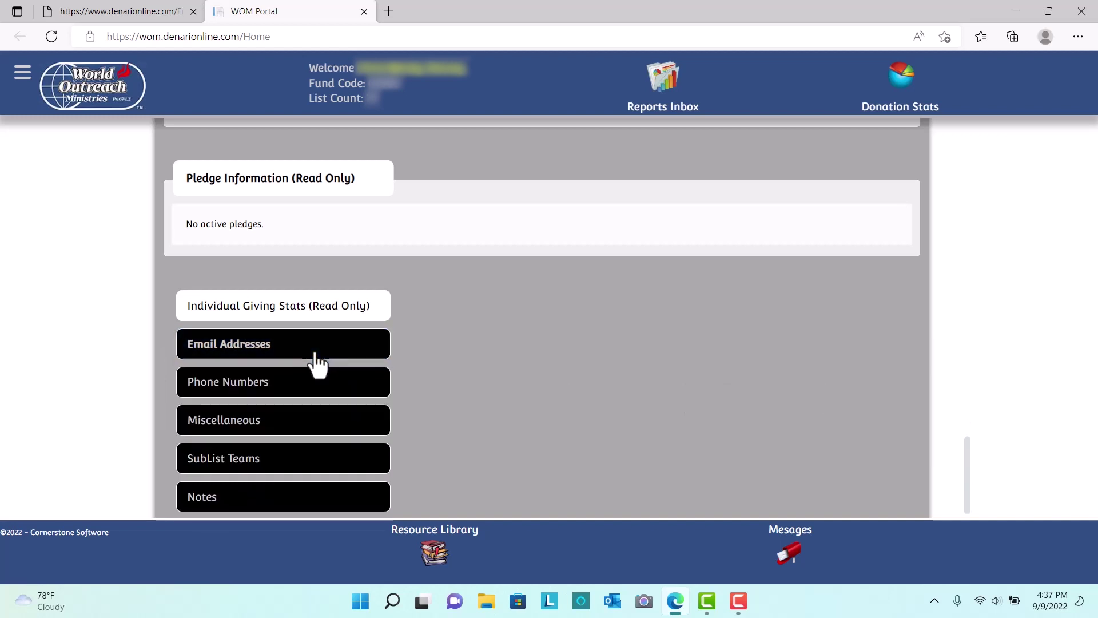
Step: Expand the contact's Miscellaneous section to view its job title and birthday fields, and collapse it again
click(252, 432)
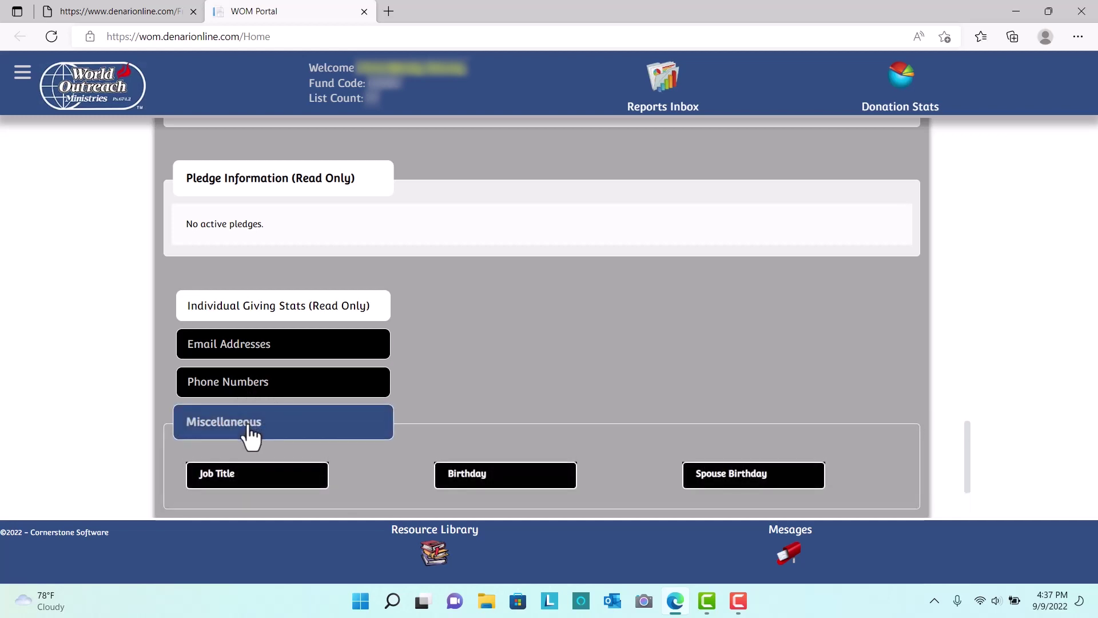
right_click(250, 428)
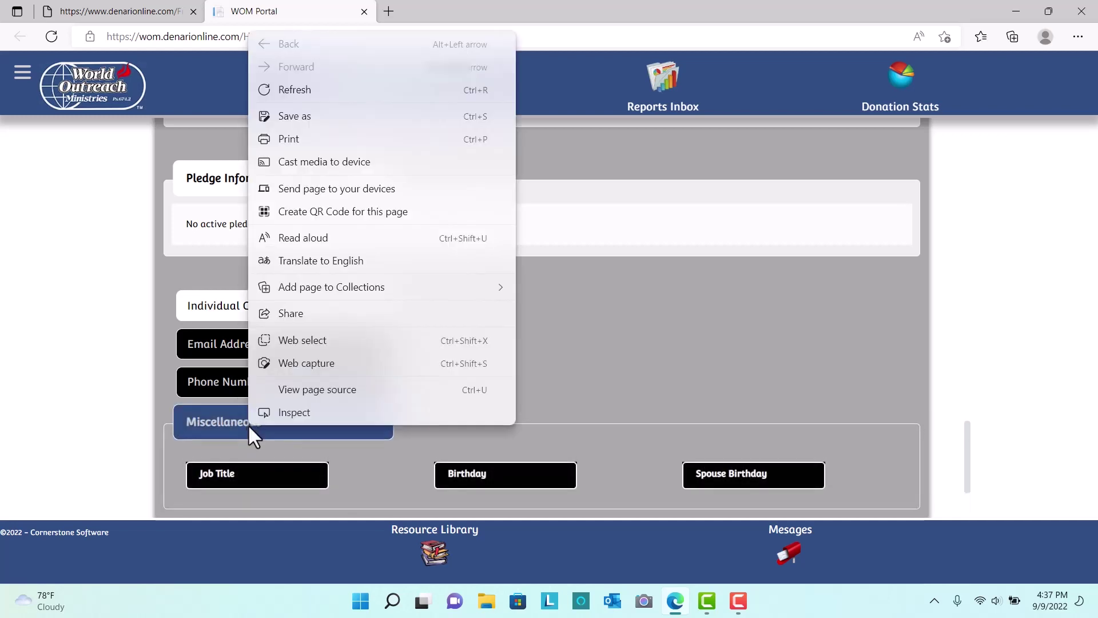
click(605, 369)
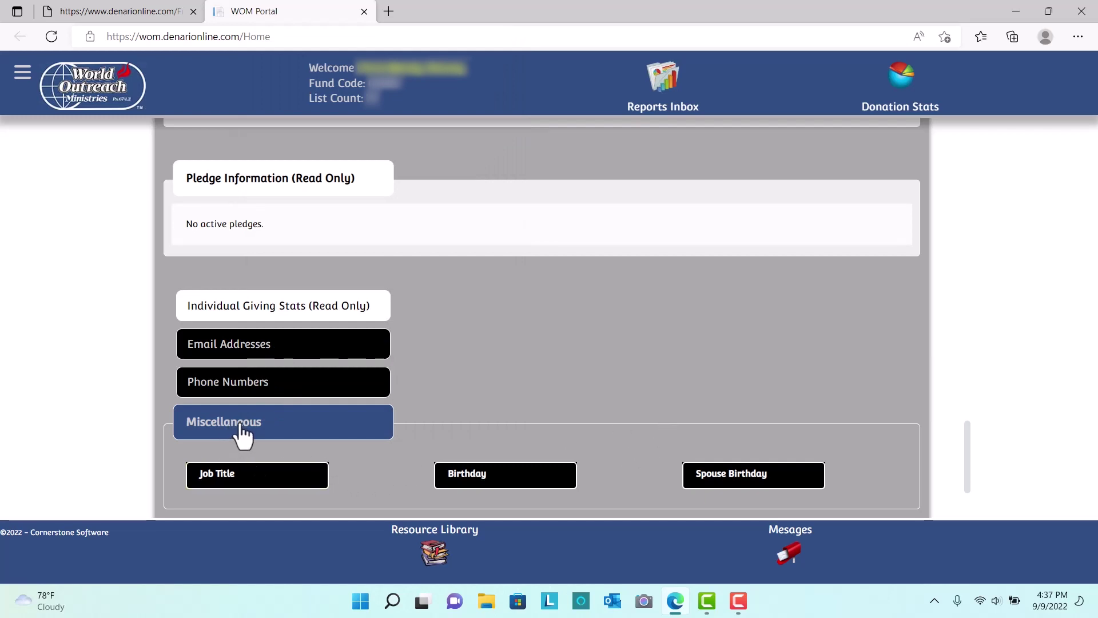
click(239, 421)
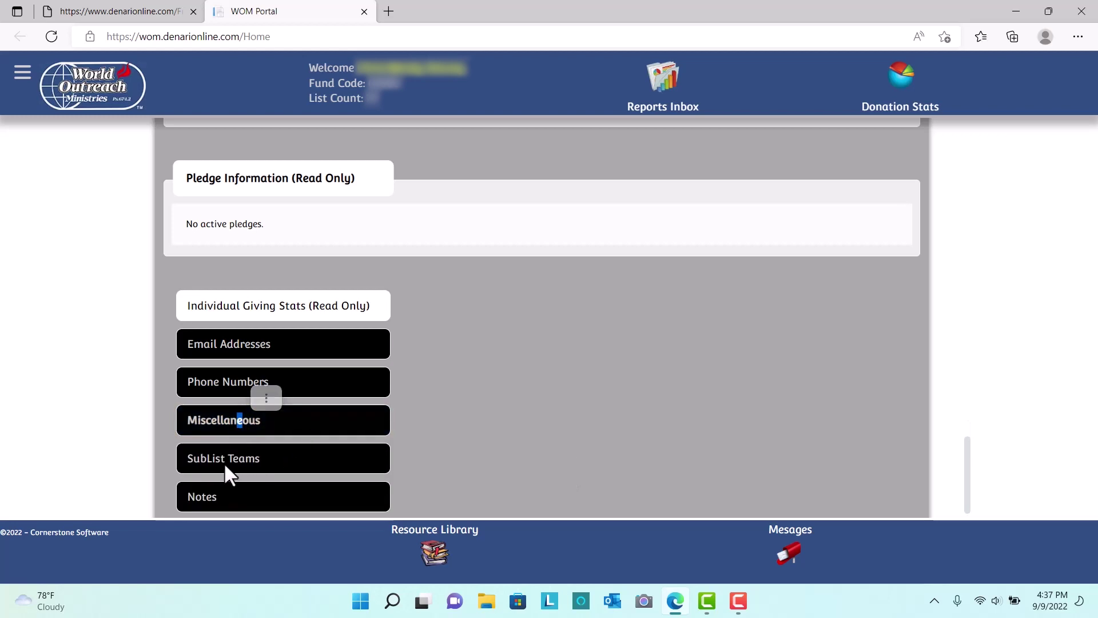
Step: Expand the contact's SubList Teams section and move PRAYER TEAM from the available lists into the contact's memberships
click(232, 459)
scroll(493, 336, down, 5)
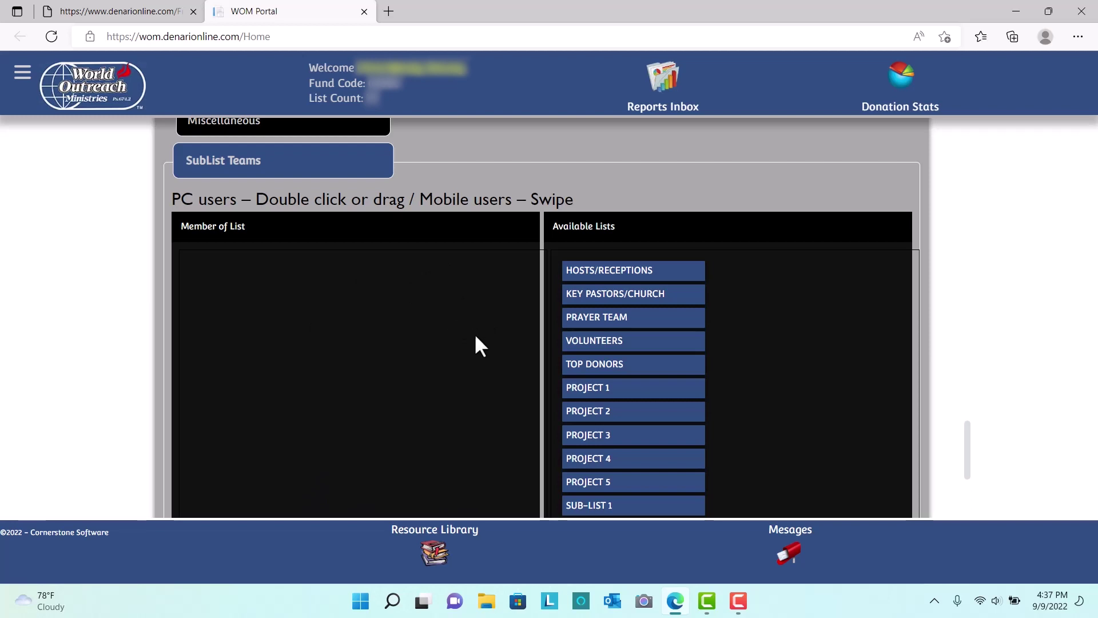
scroll(415, 338, down, 1)
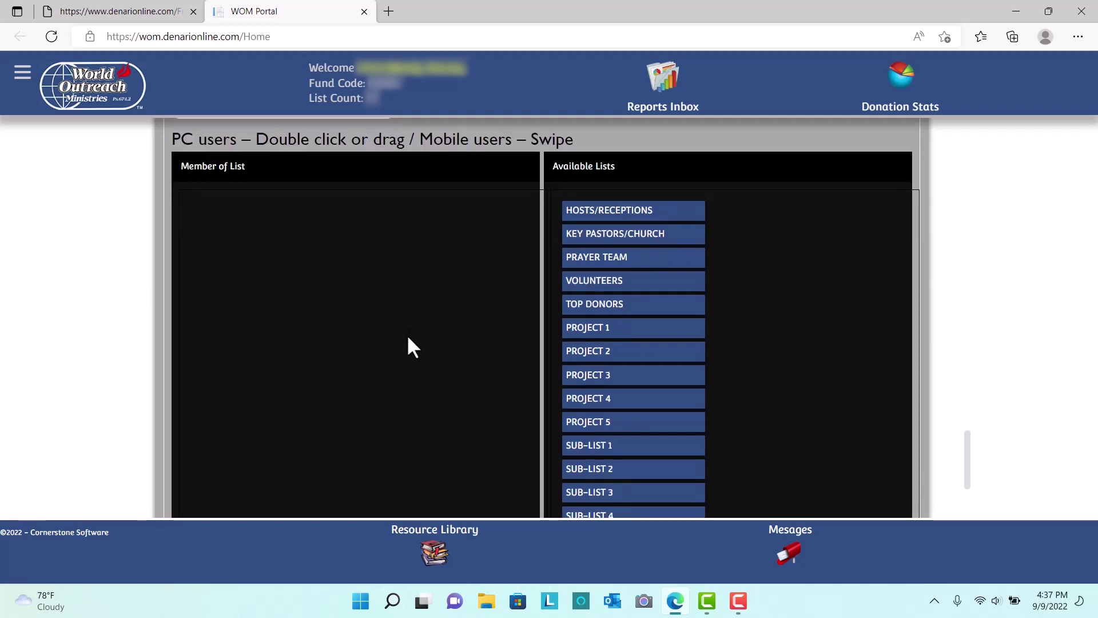
drag(587, 304, 586, 306)
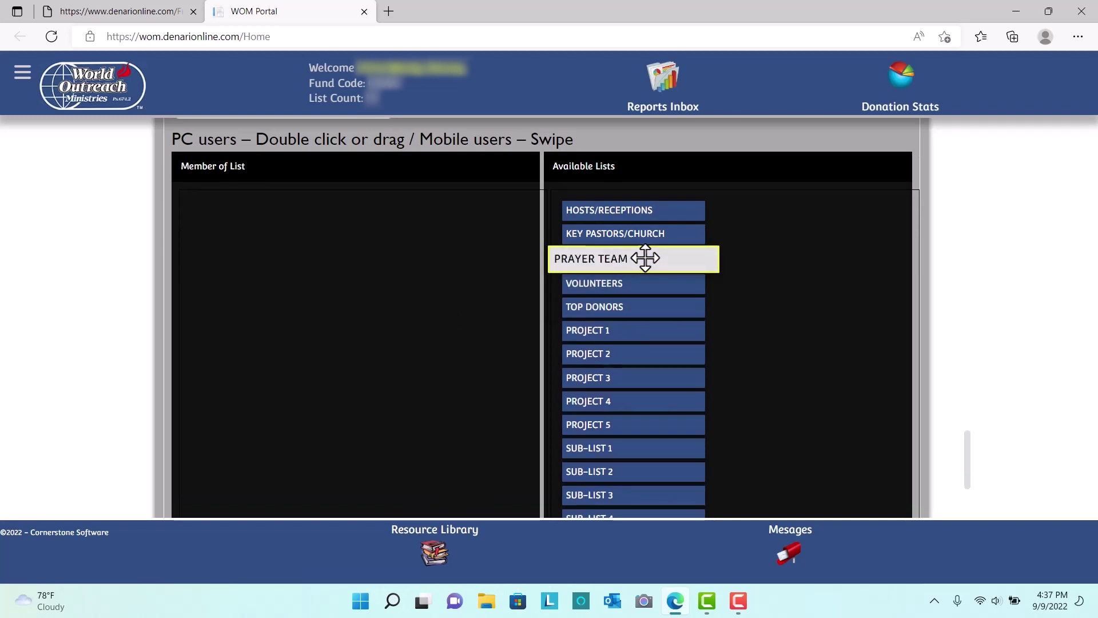
drag(645, 258, 306, 229)
scroll(394, 231, up, 1)
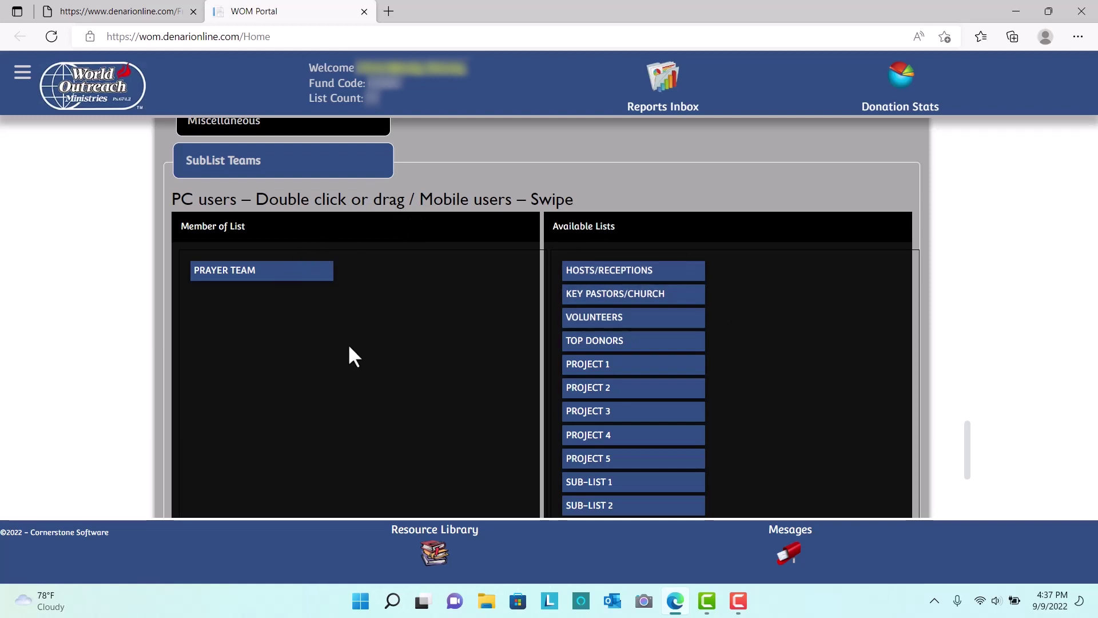
Step: Move PRAYER TEAM back to the available lists and collapse the SubList Teams section
drag(222, 271, 427, 277)
drag(742, 293, 804, 300)
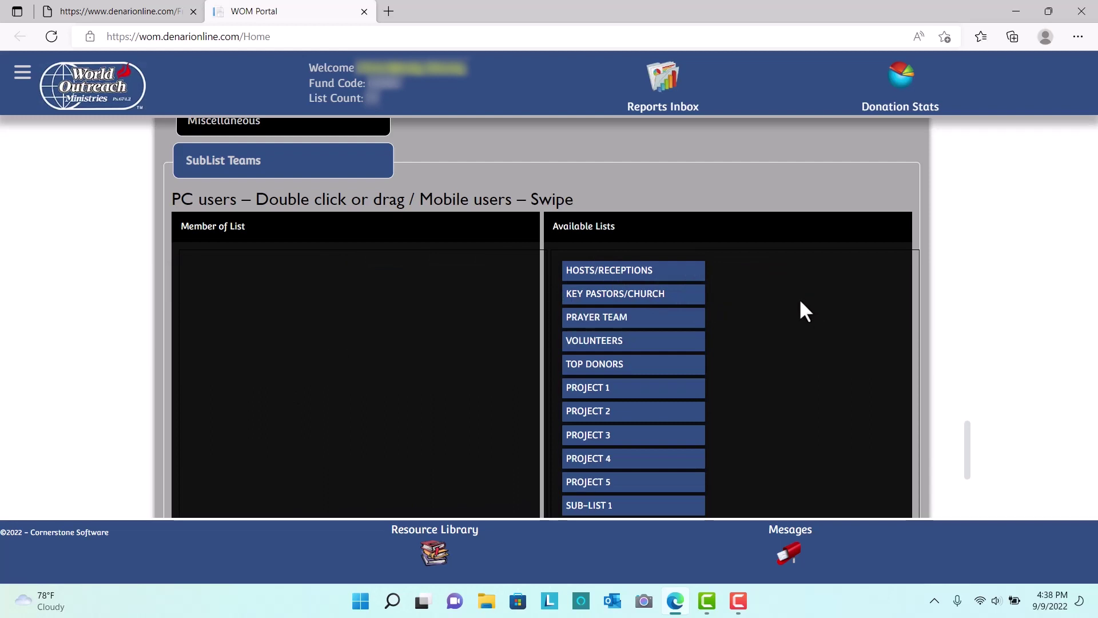
click(236, 172)
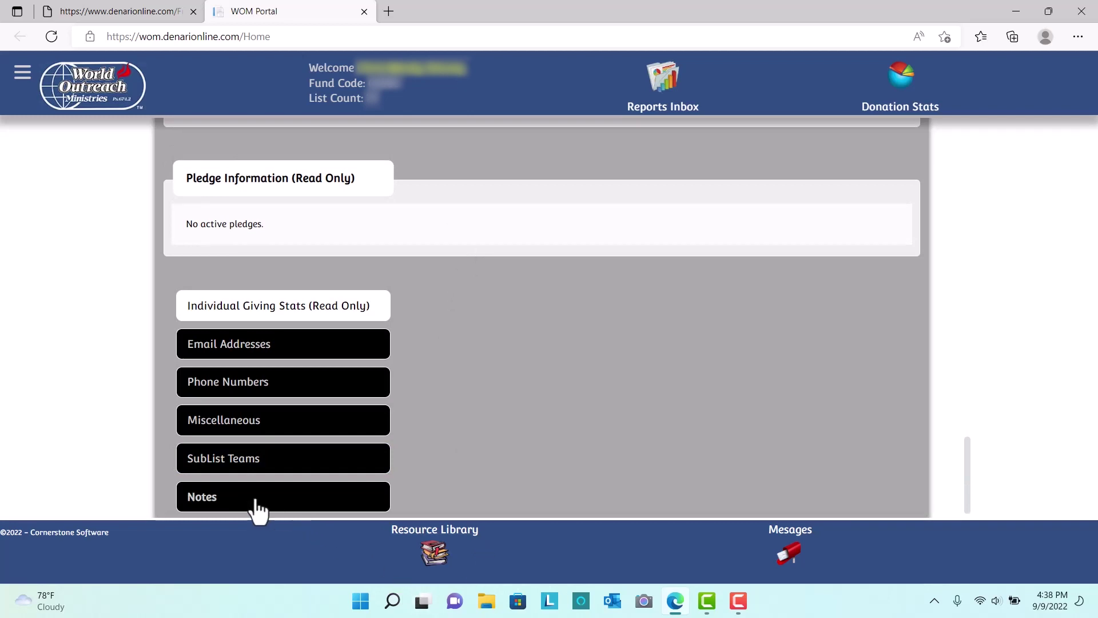
Step: Expand the contact's Notes section to view the home office and missionary notes fields, and collapse it again
click(253, 506)
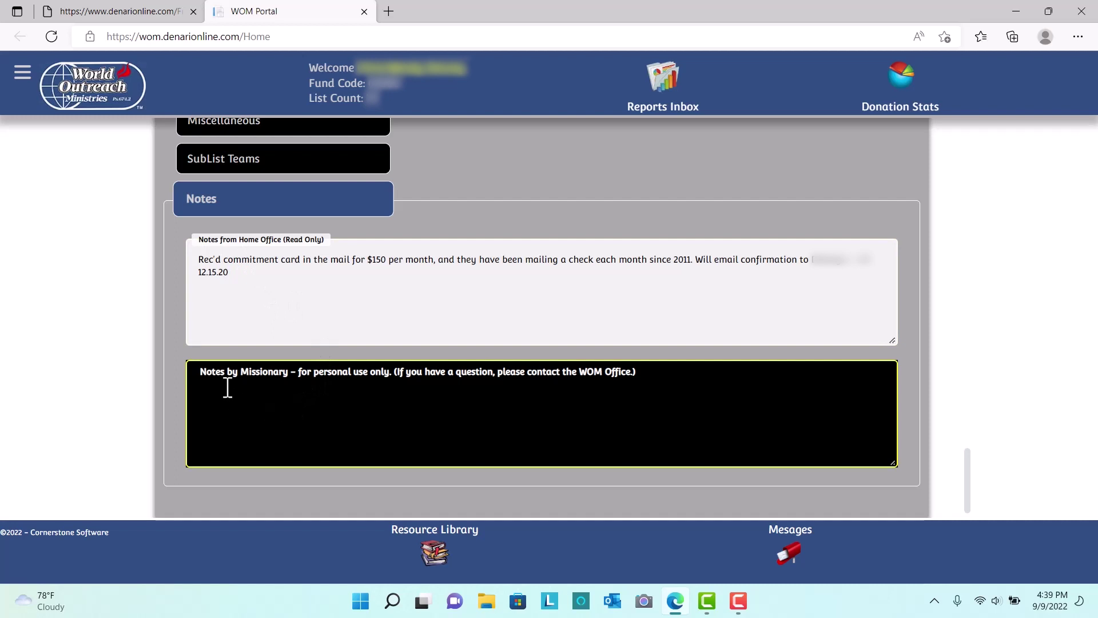
click(255, 403)
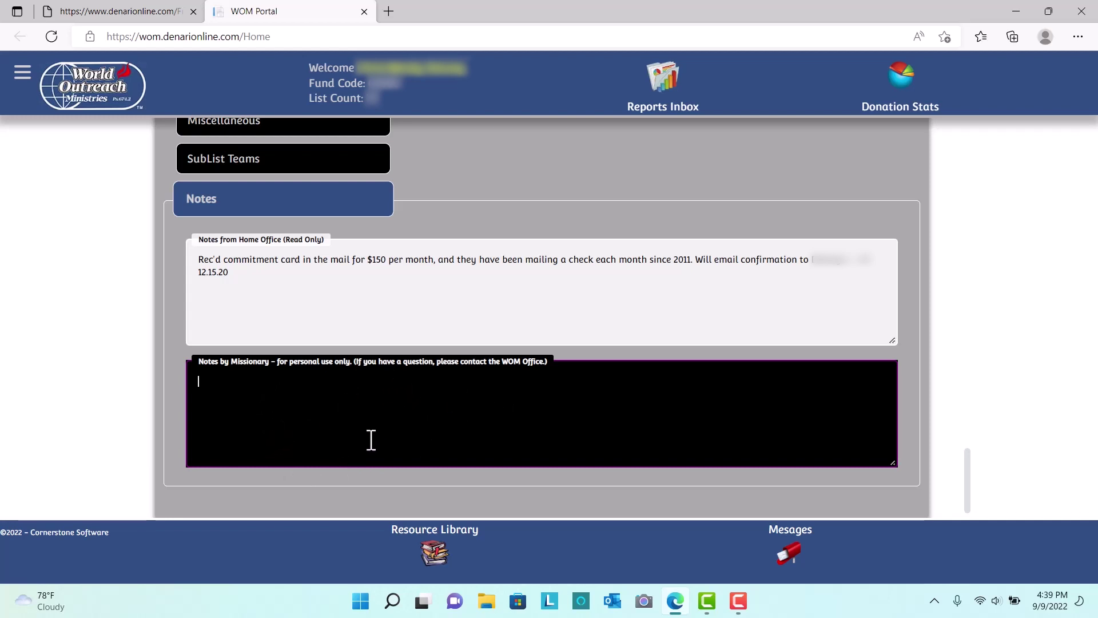
click(293, 217)
Step: Collapse the contact's detailed record and return to the My WOM Account home page
scroll(412, 338, up, 5)
scroll(418, 338, up, 10)
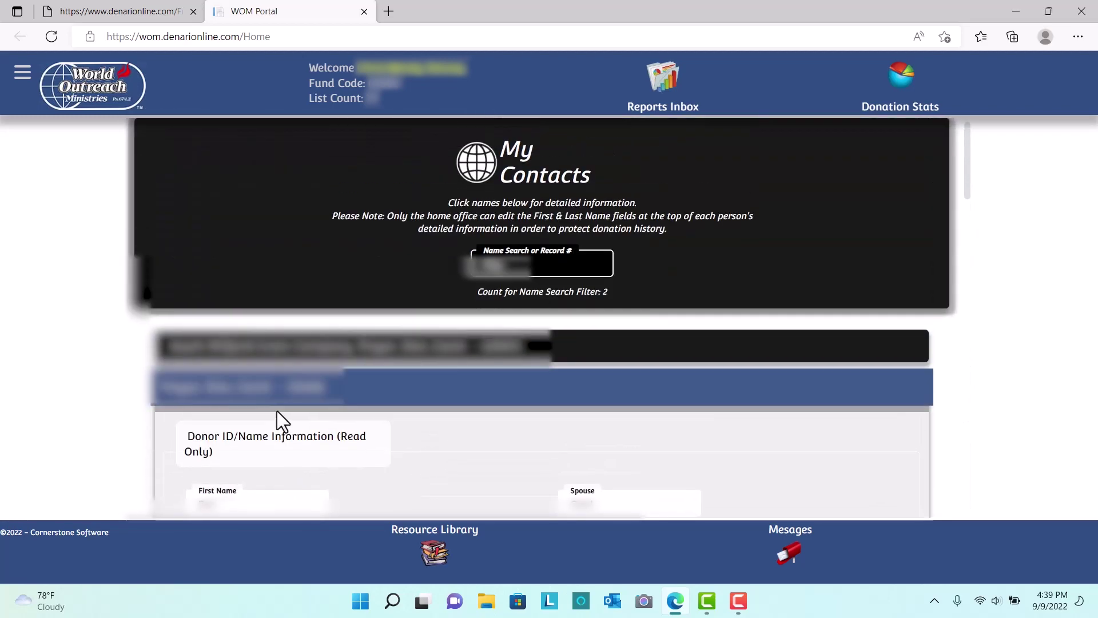
click(266, 404)
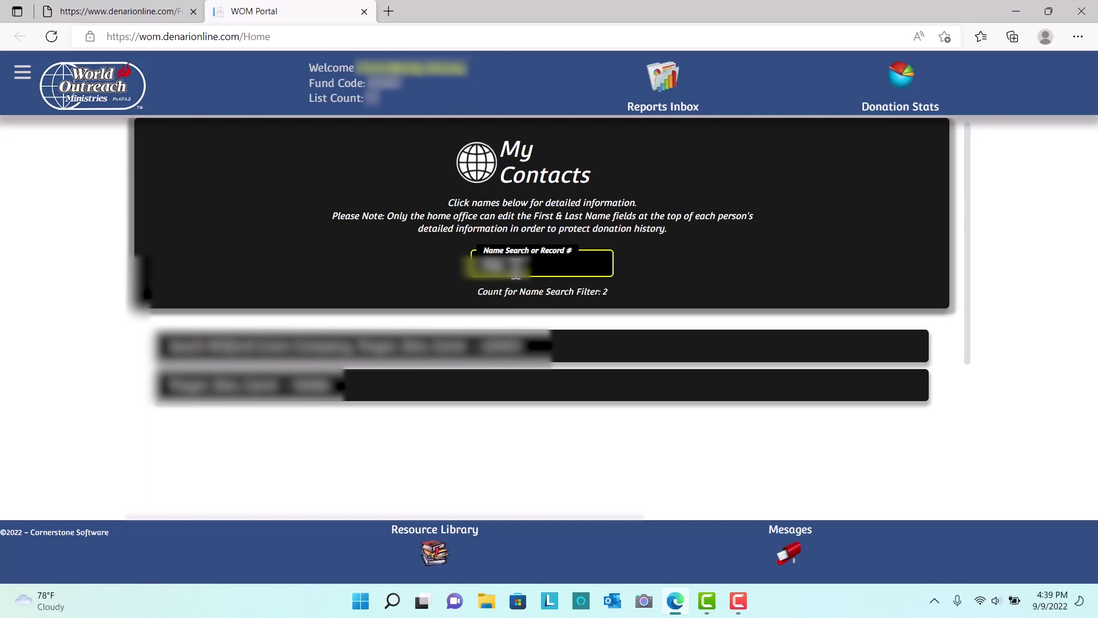
click(102, 96)
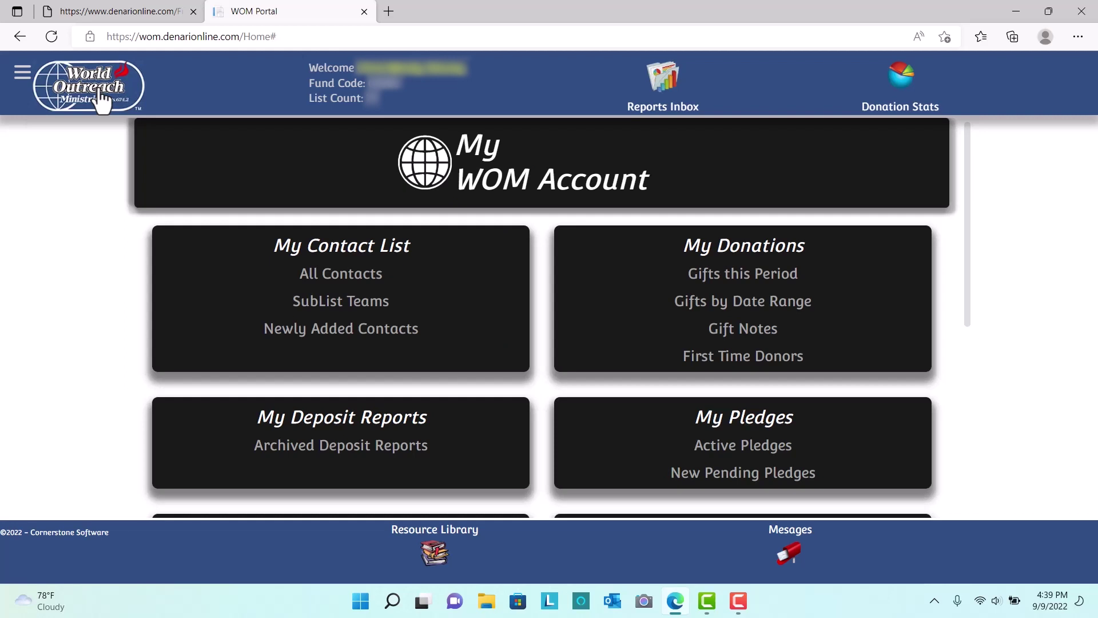
Step: Open SubList Teams from My Contact List and choose PRAYER TEAM as the team to manage
click(343, 312)
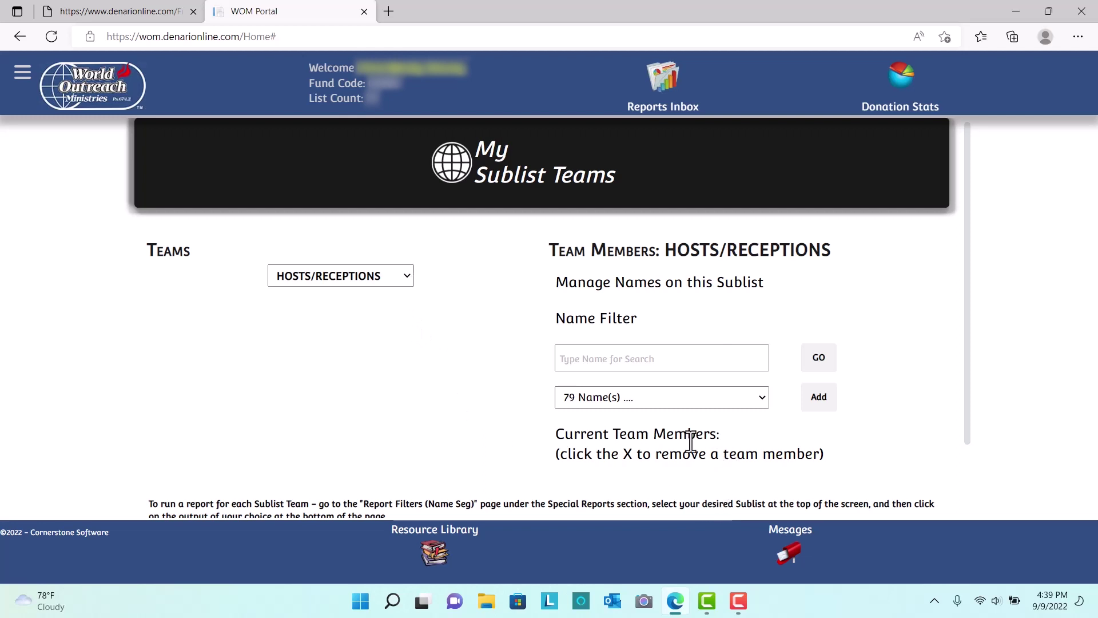
scroll(693, 441, down, 1)
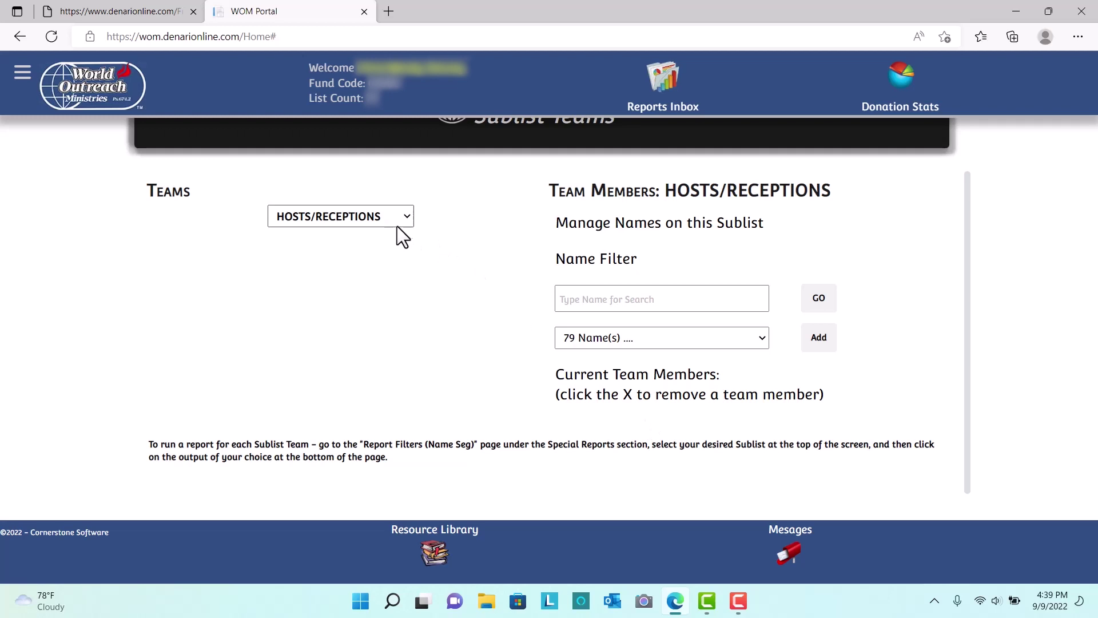
click(403, 213)
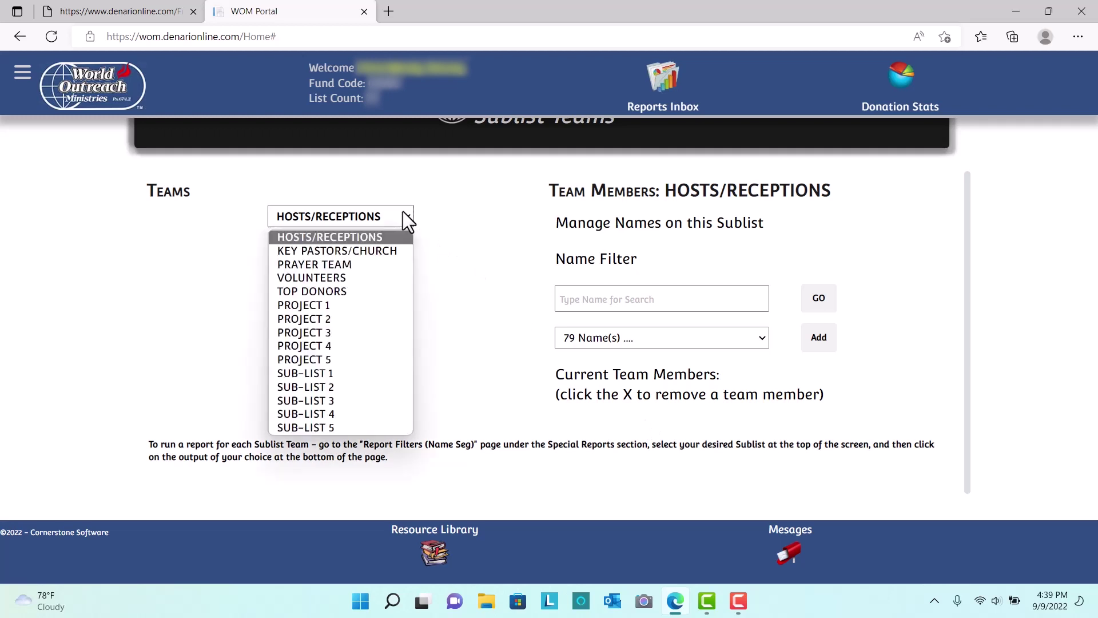
click(343, 264)
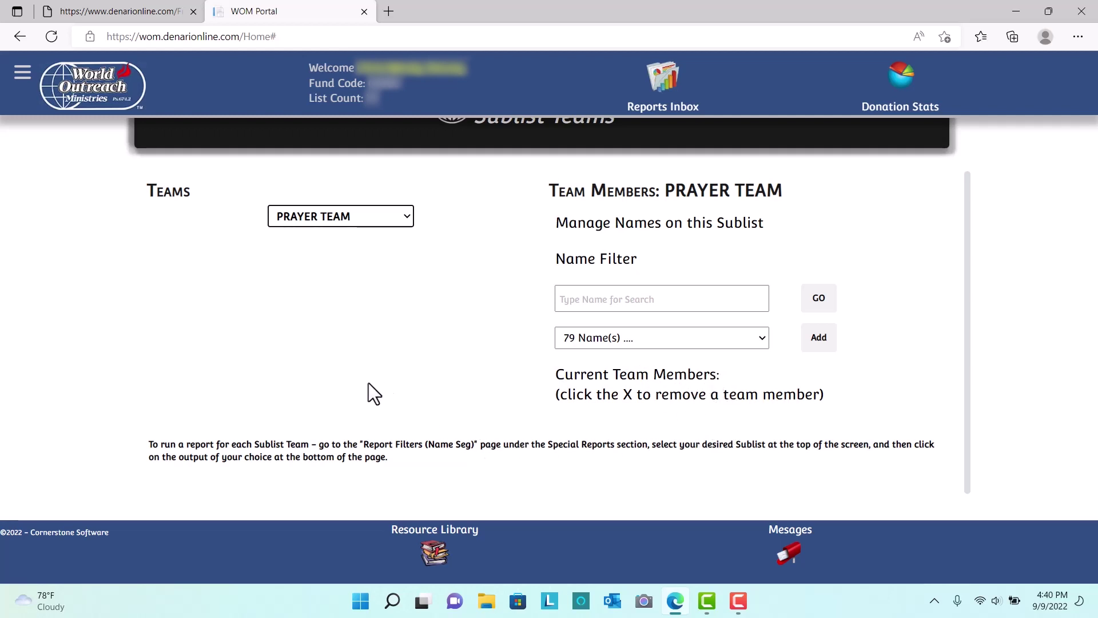
scroll(370, 386, up, 1)
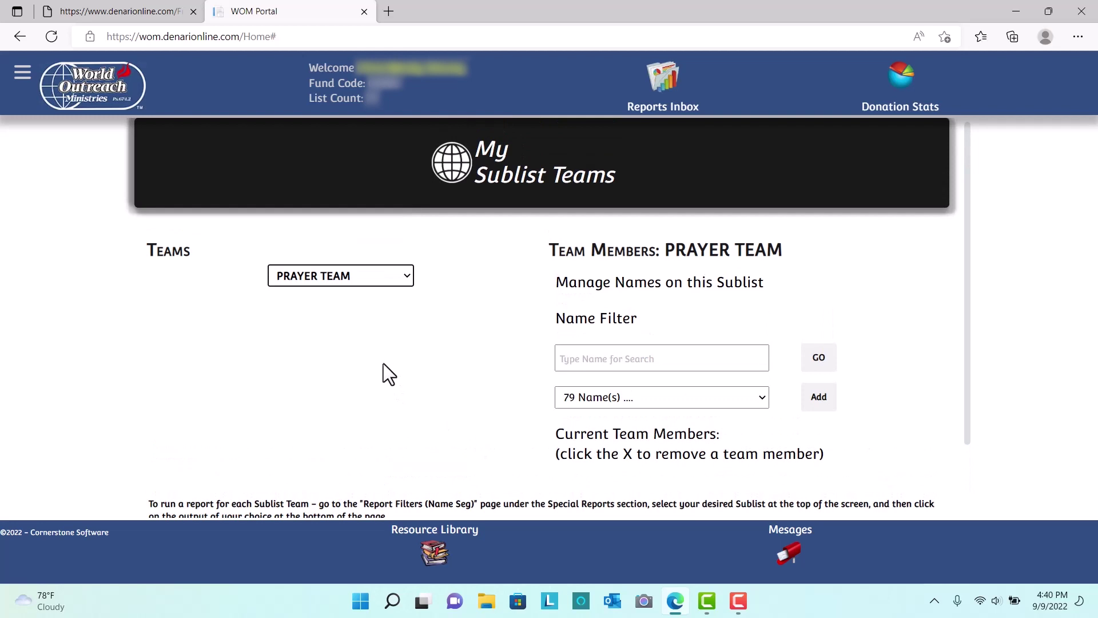
scroll(383, 372, down, 1)
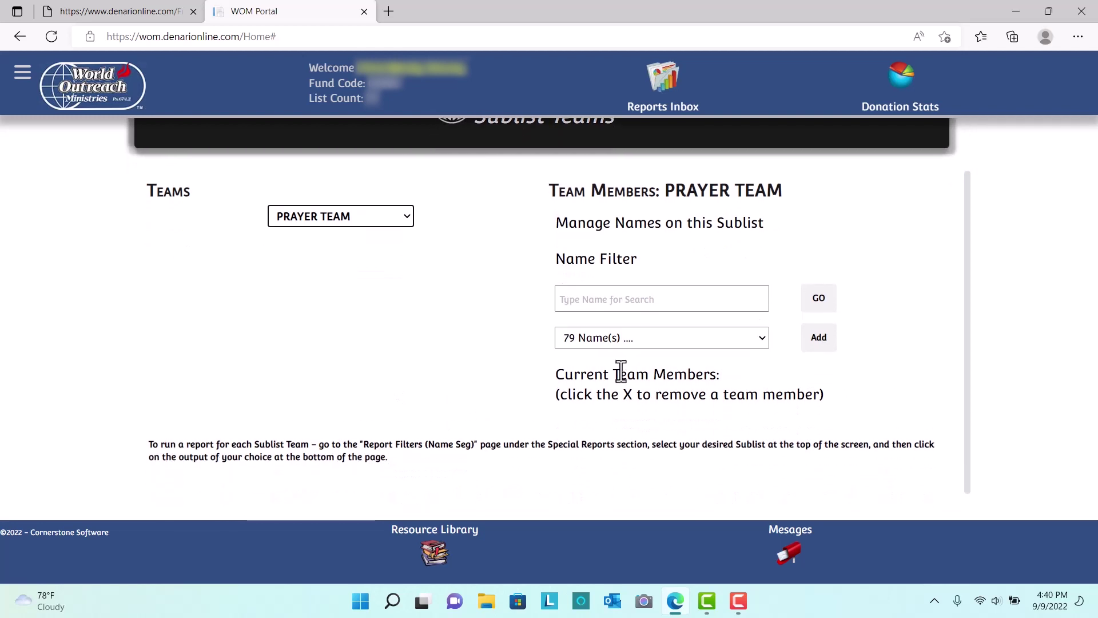
Step: Filter the names by the contact's name, choose the second matching contact, and add it to PRAYER TEAM
click(651, 299)
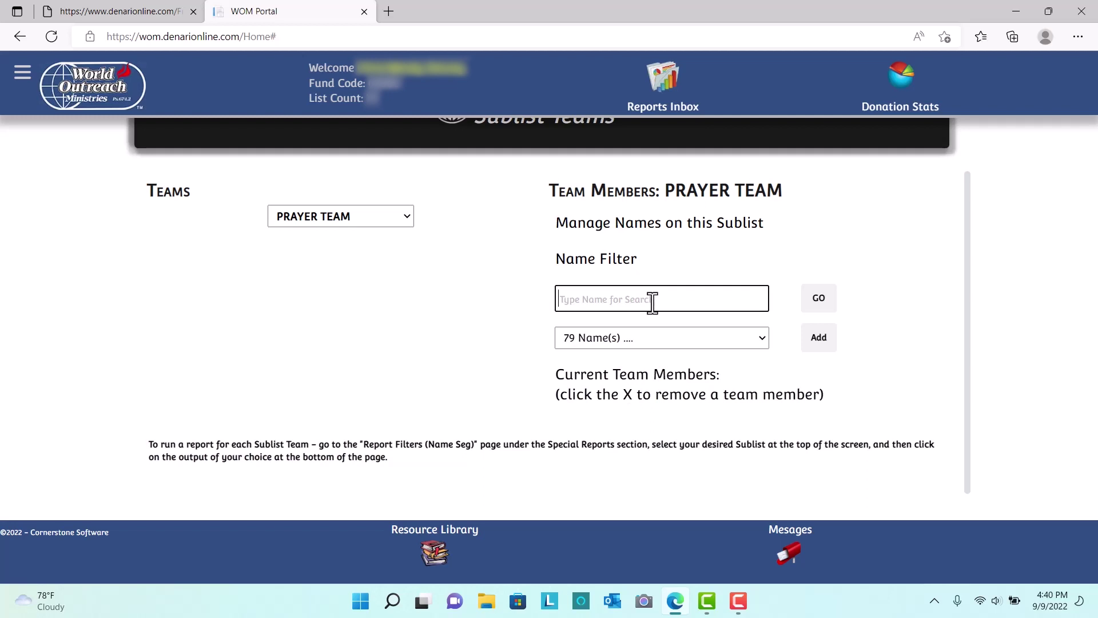
text(Peg)
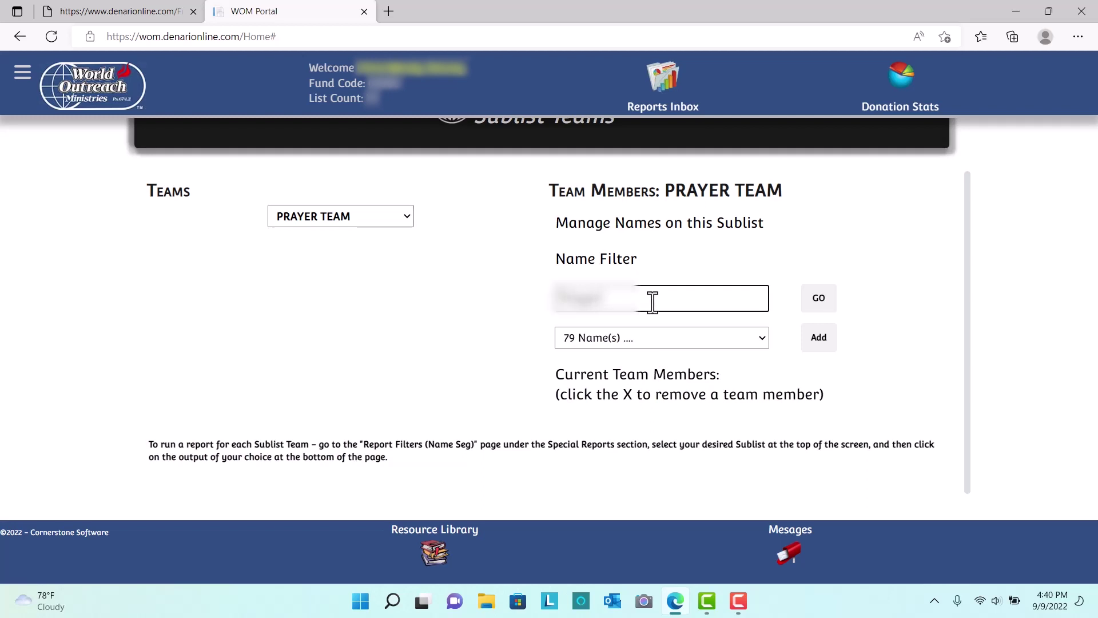
click(819, 299)
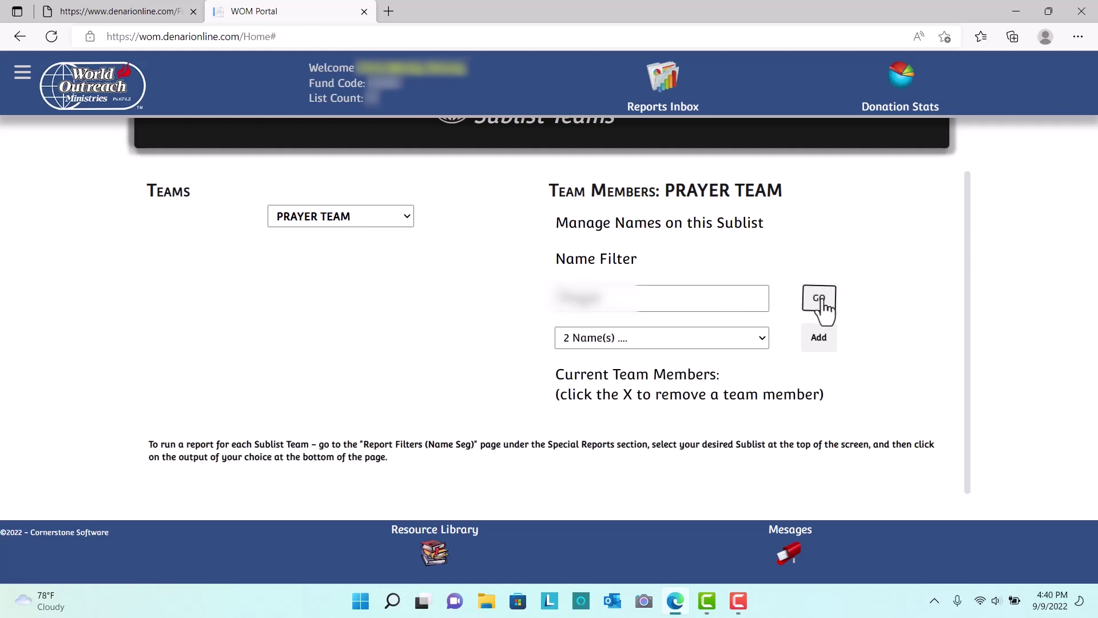
click(763, 338)
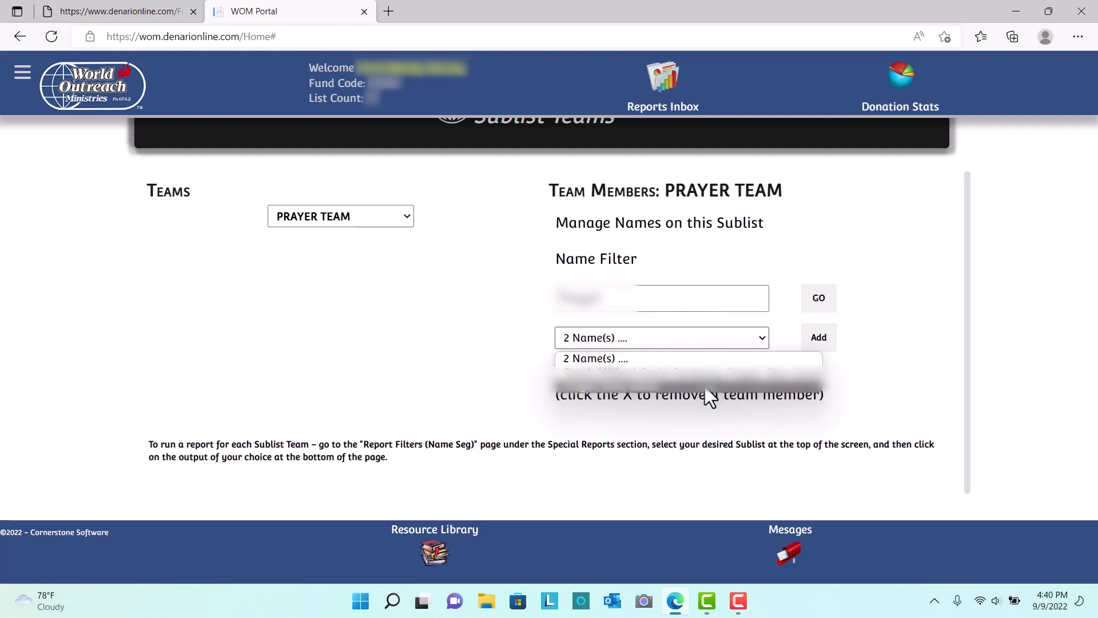
click(633, 388)
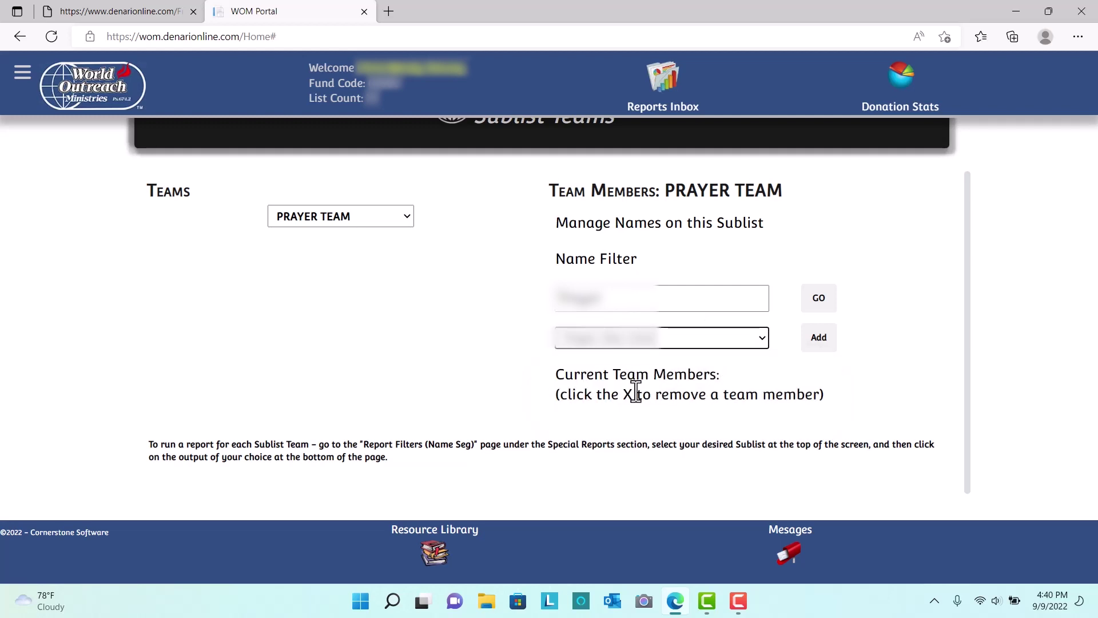
click(819, 341)
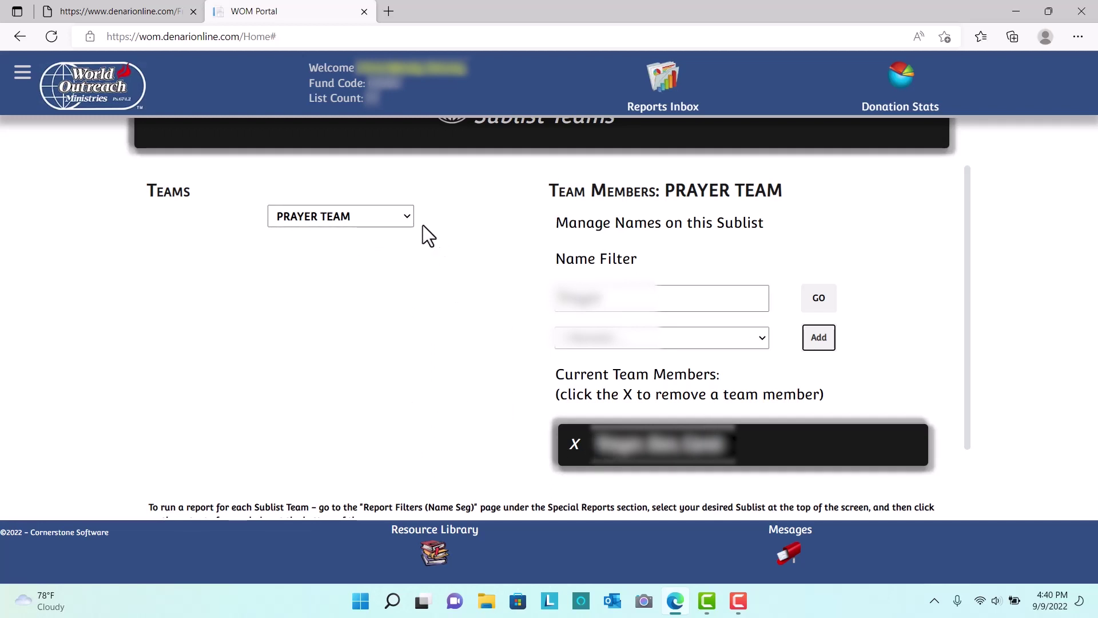
Step: Switch the displayed team to TOP DONORS and back to PRAYER TEAM to review its current members
click(391, 218)
click(358, 292)
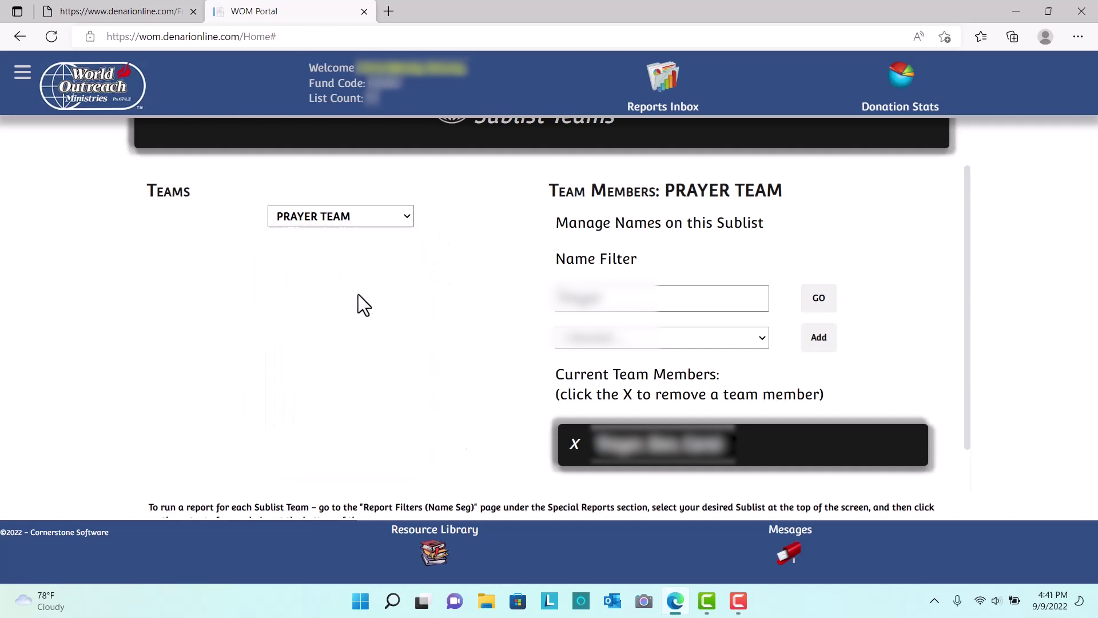
click(382, 216)
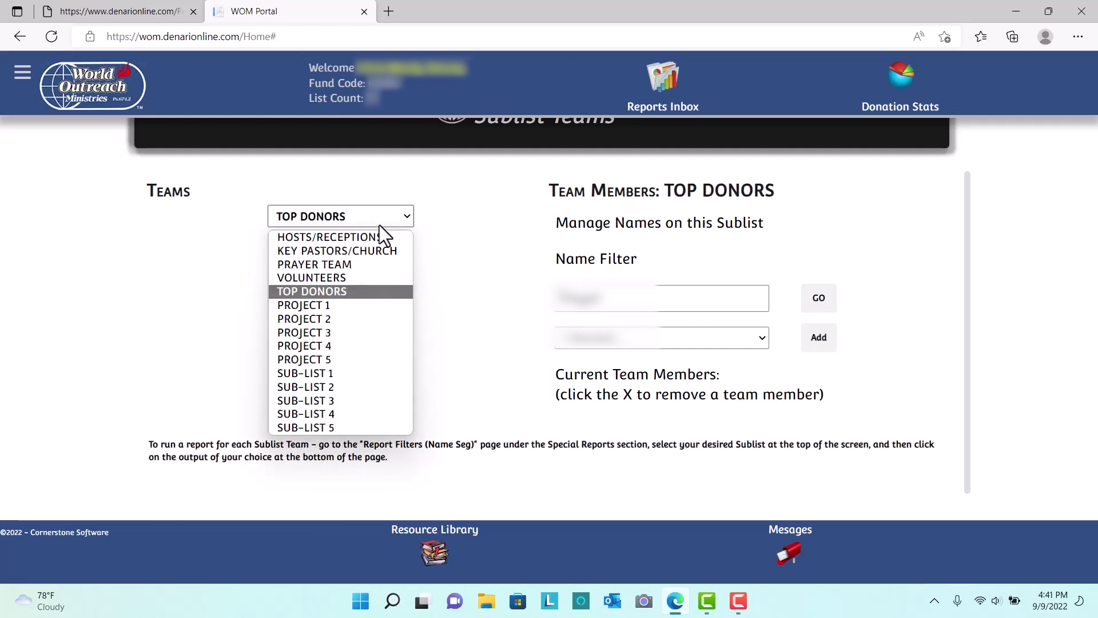
click(368, 266)
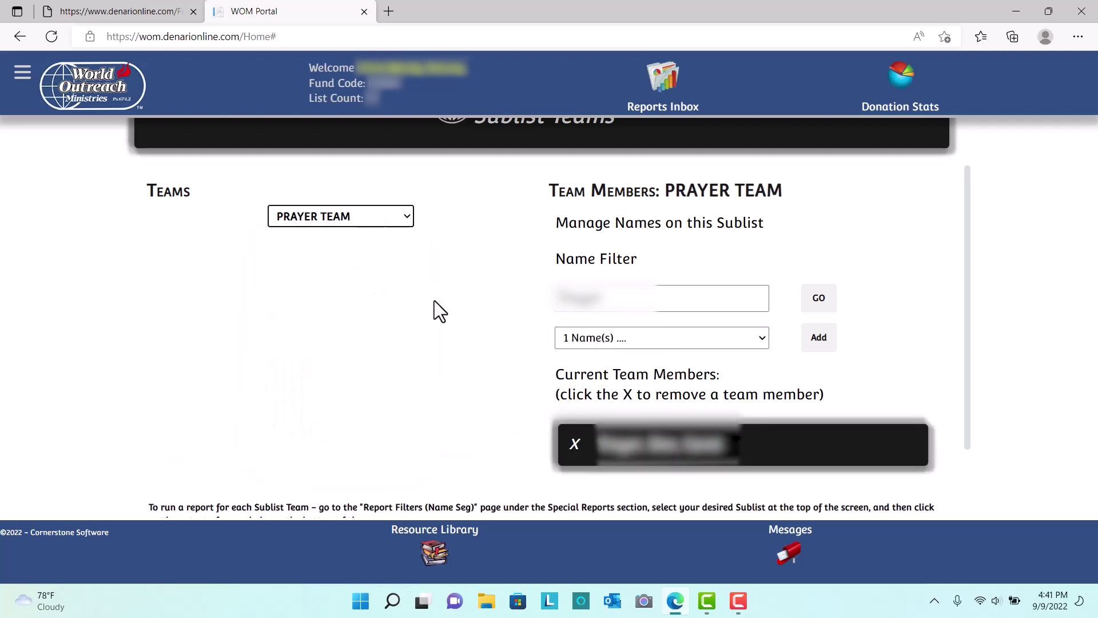
Step: Remove the contact from the current members of PRAYER TEAM
scroll(754, 406, down, 2)
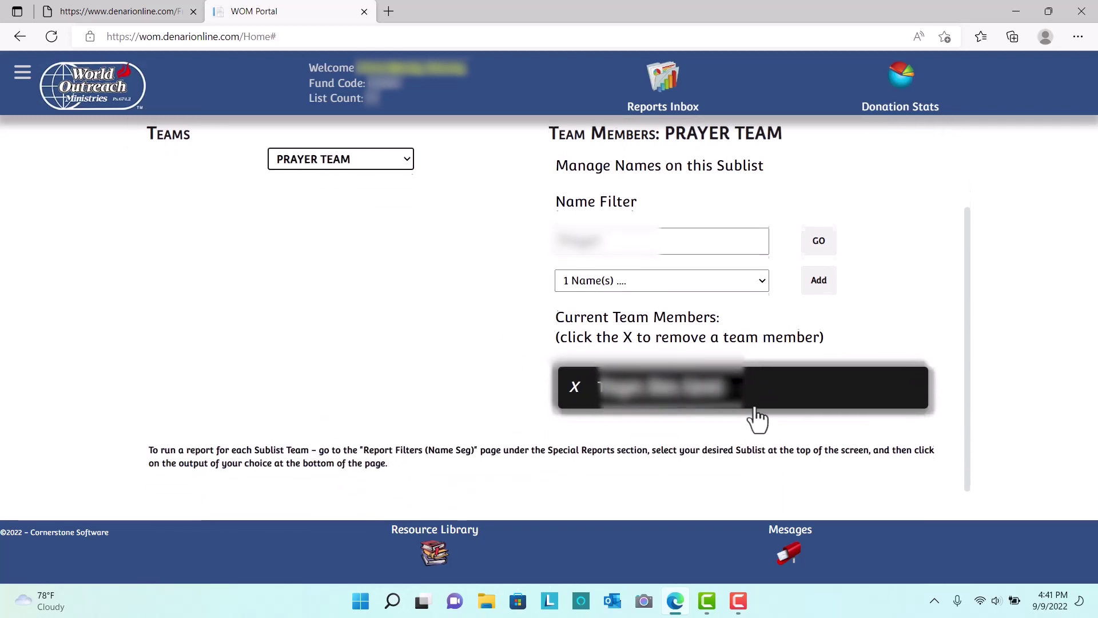
scroll(750, 422, up, 1)
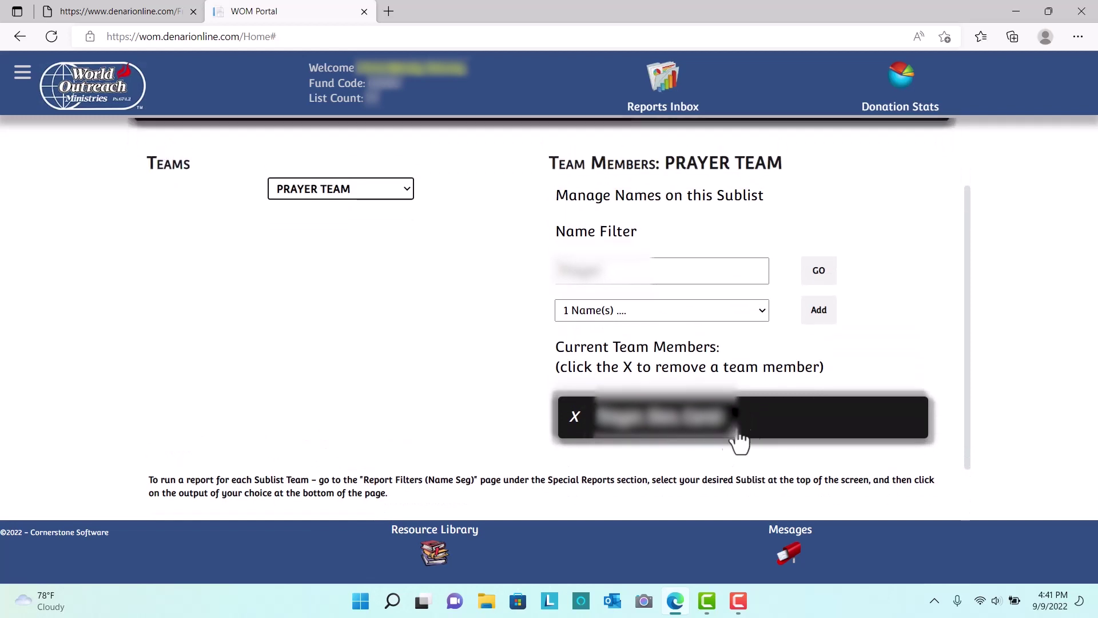
scroll(540, 405, up, 1)
scroll(534, 399, down, 1)
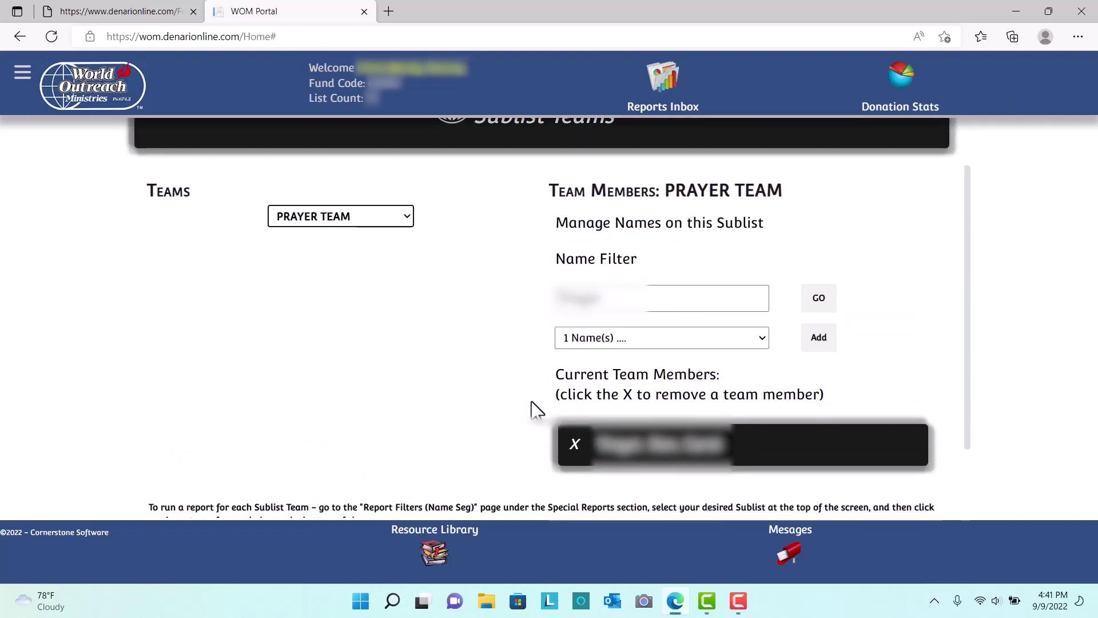
click(575, 444)
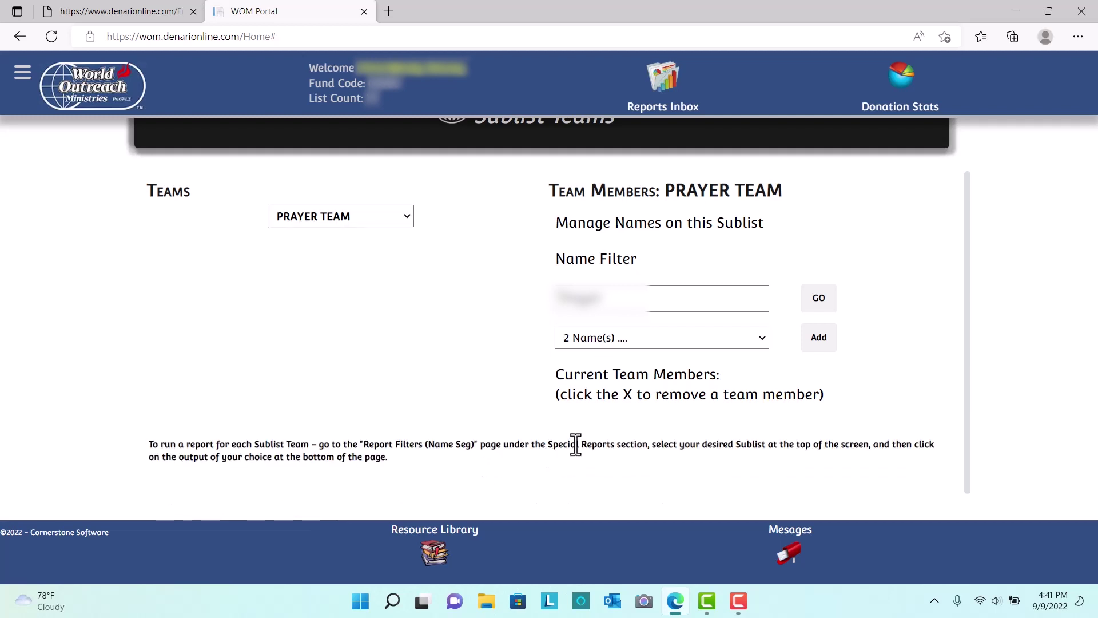
scroll(566, 449, up, 1)
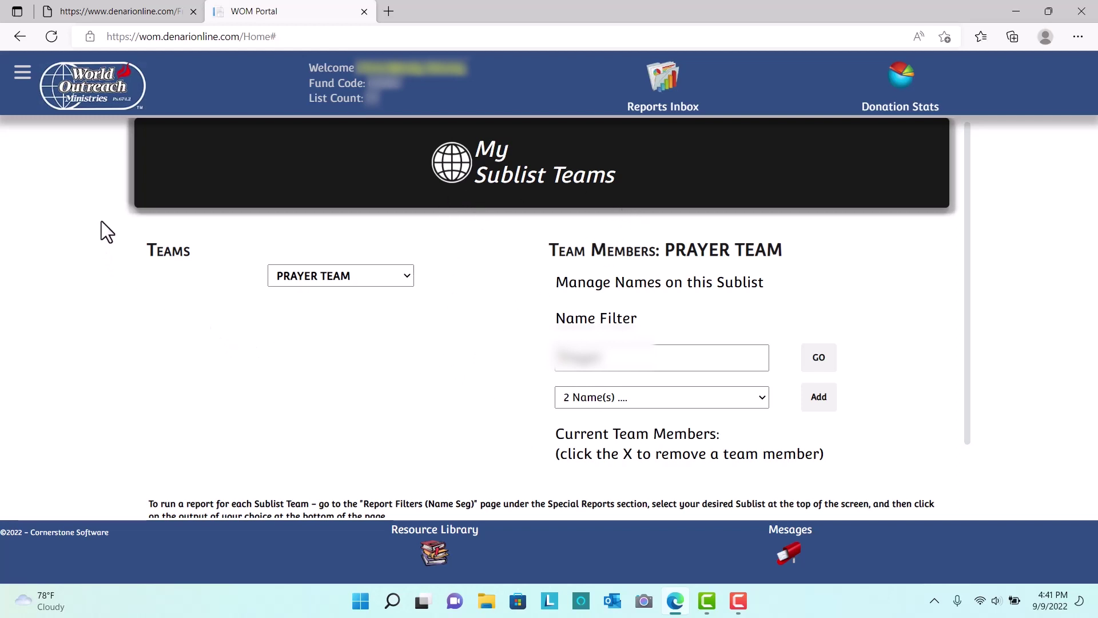
Step: Return to the home page, open Newly Added Contacts under My Contact List, and set the start date to 01/01/2022
click(109, 102)
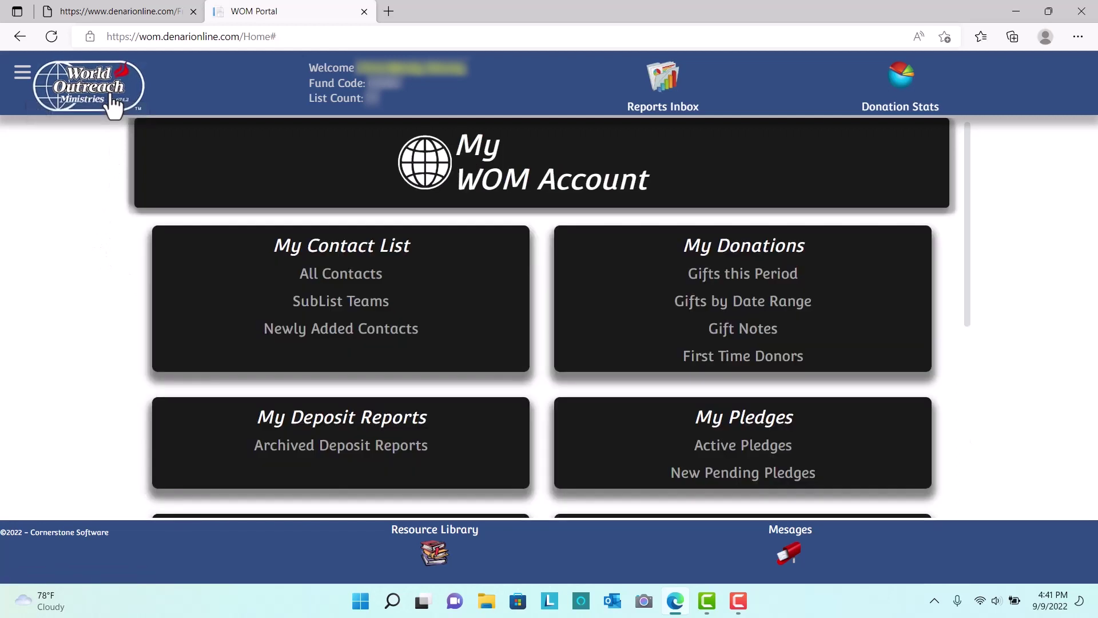
click(366, 332)
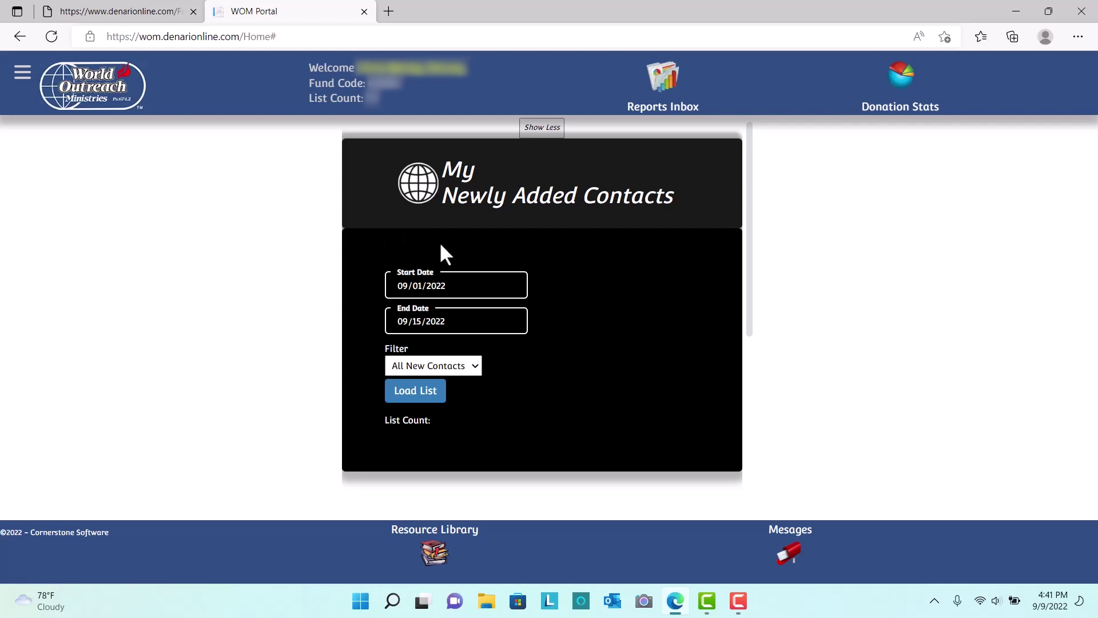
click(469, 277)
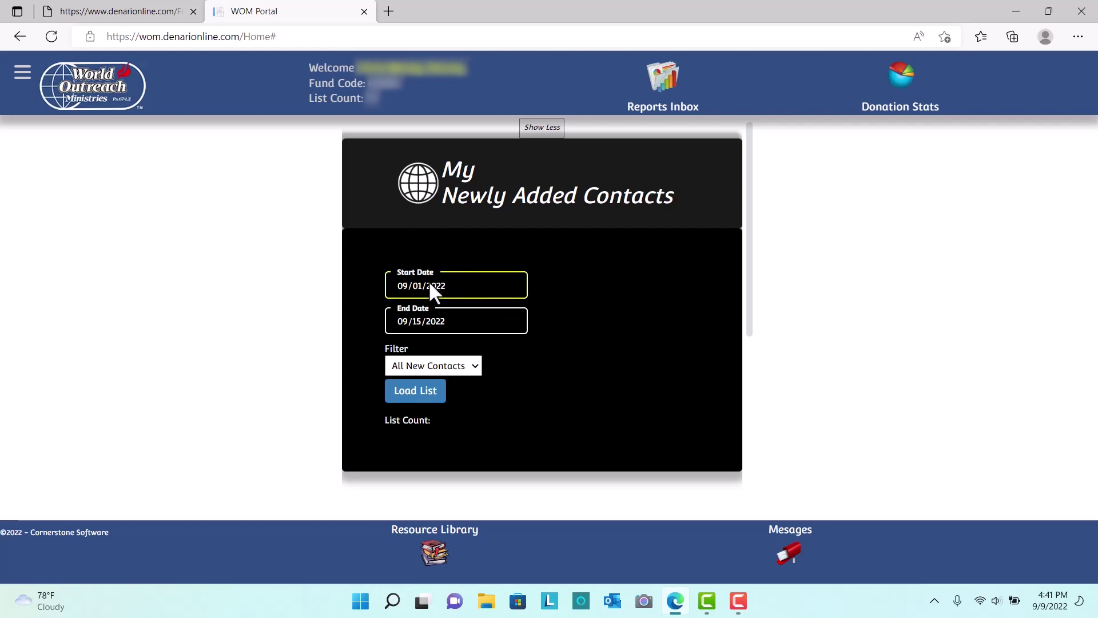
click(404, 285)
text(01)
Step: Try the Non-Donors filter, set it back to All New Contacts, and load the list of newly added contacts
click(473, 366)
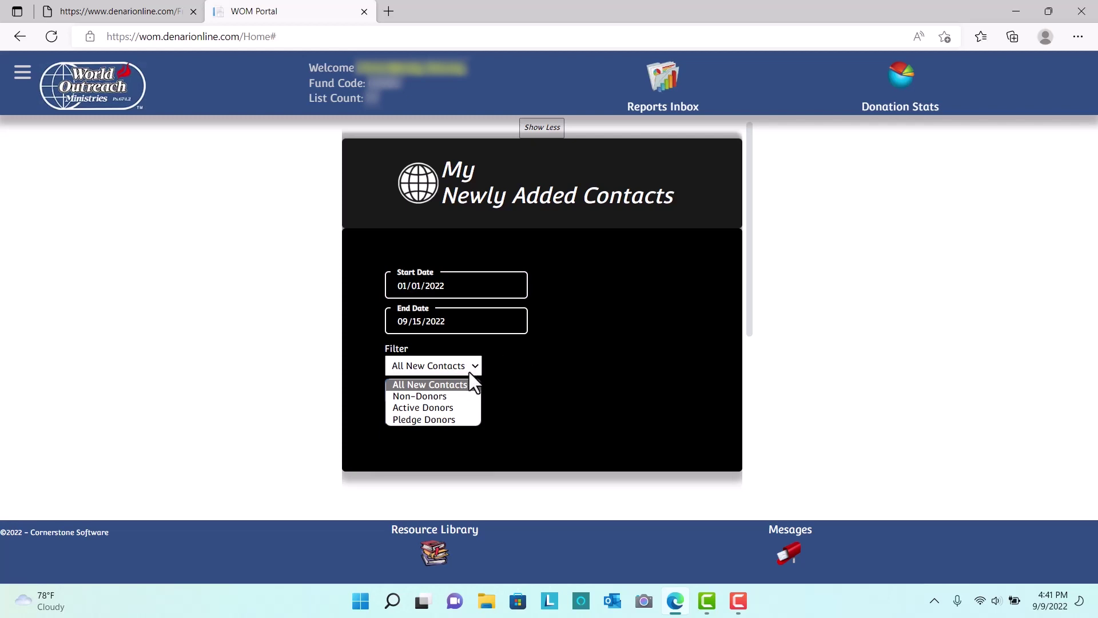
click(464, 394)
click(473, 368)
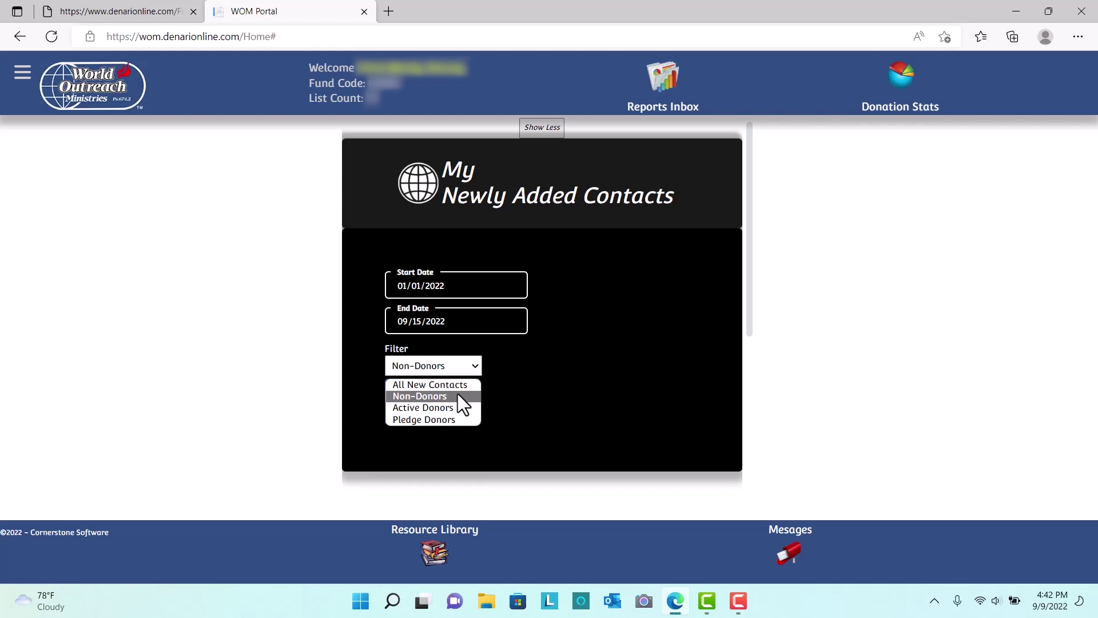
click(414, 382)
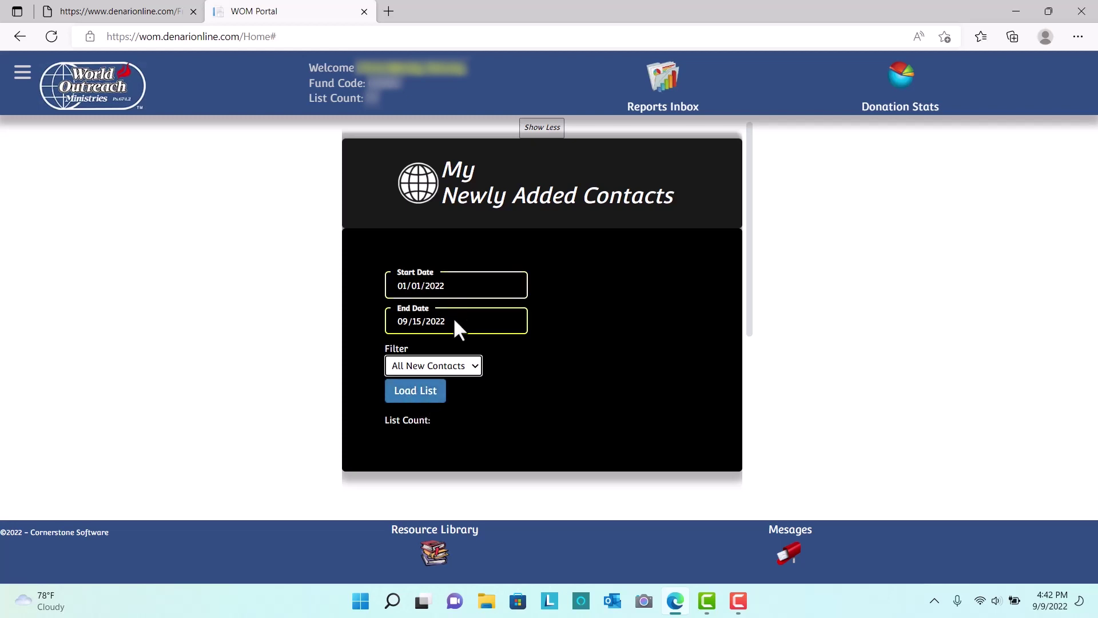
click(429, 399)
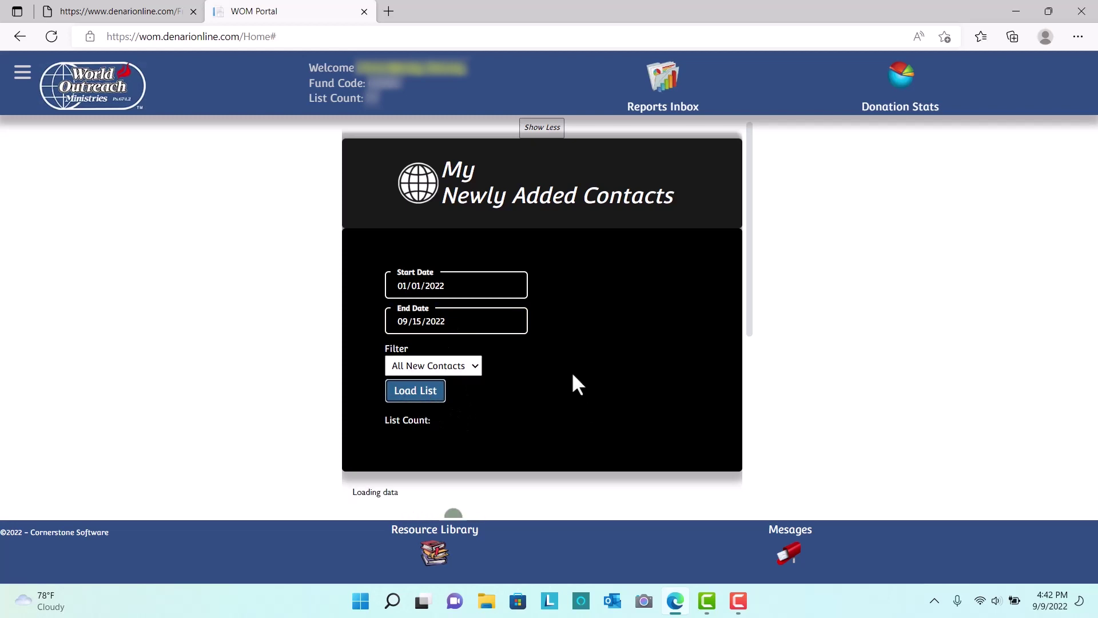
Step: Examine the donor entries and intro dates in the loaded list of newly added contacts
scroll(573, 366, down, 2)
scroll(575, 372, down, 1)
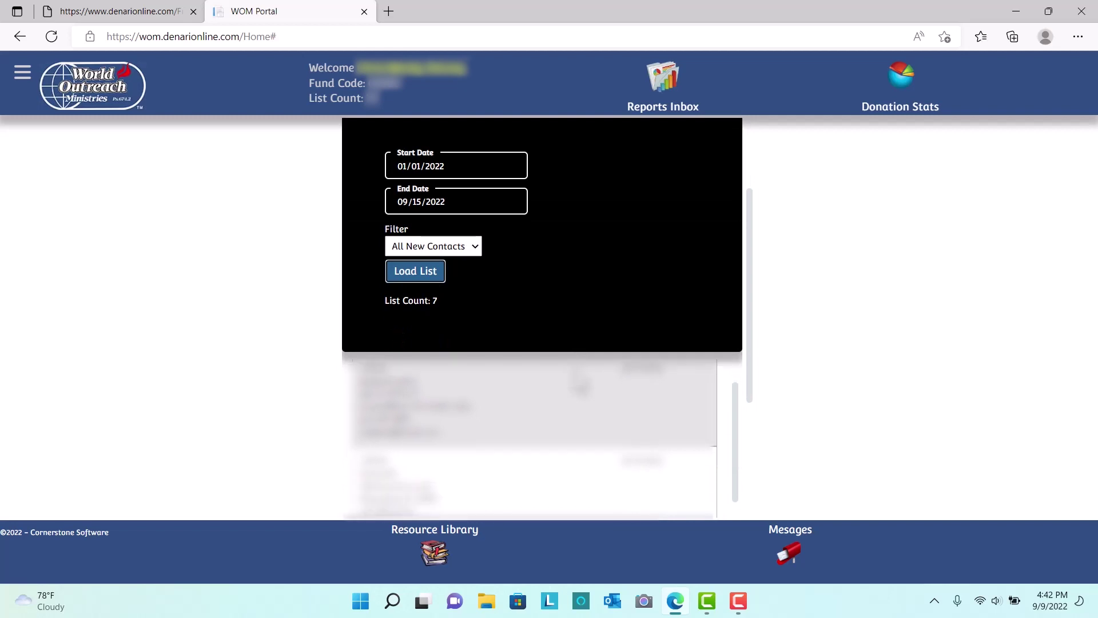
drag(750, 265, 770, 375)
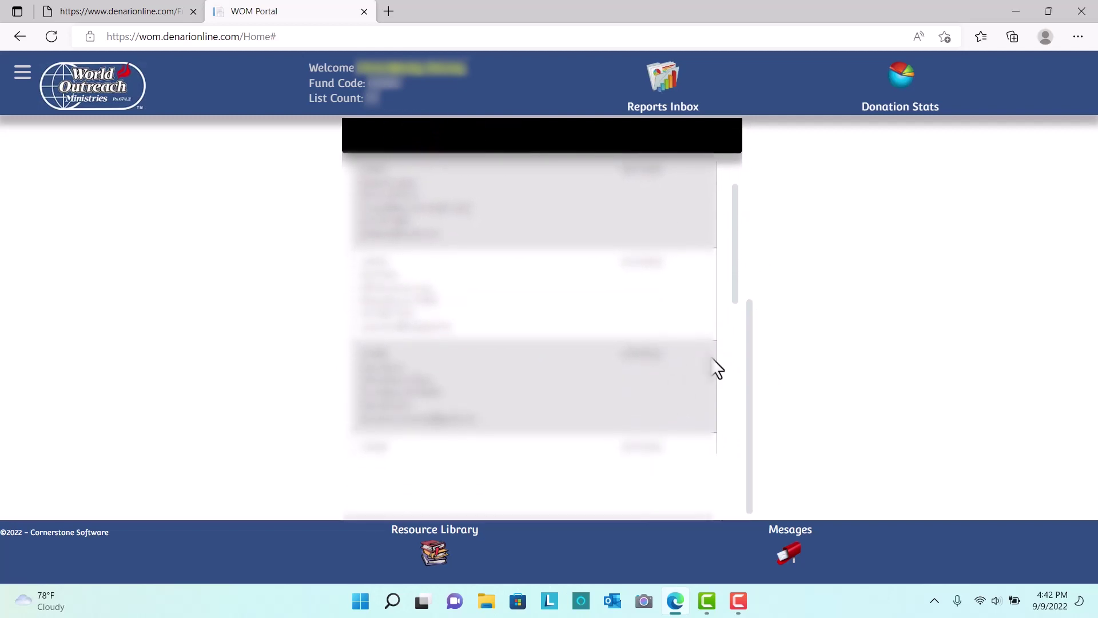
scroll(714, 368, down, 3)
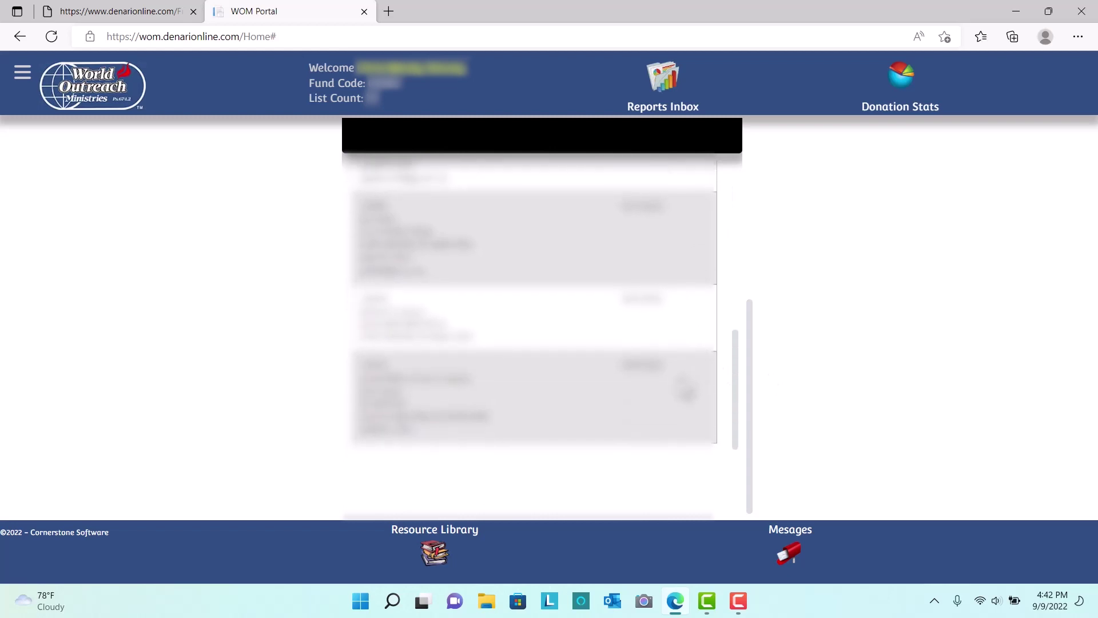
scroll(473, 445, up, 2)
scroll(474, 445, up, 3)
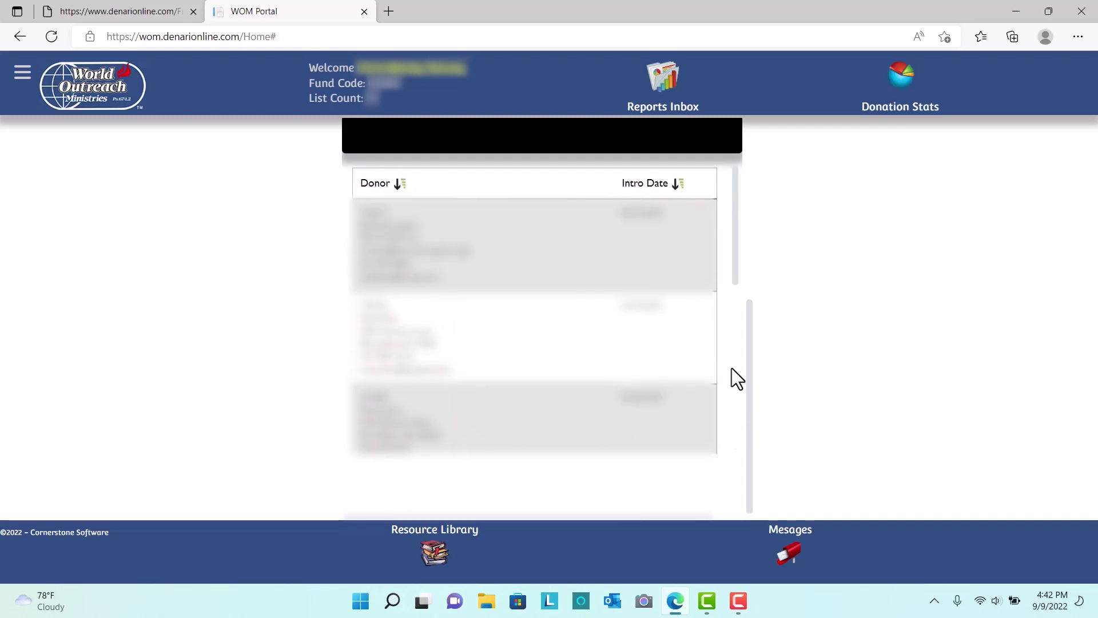
drag(748, 350, 757, 160)
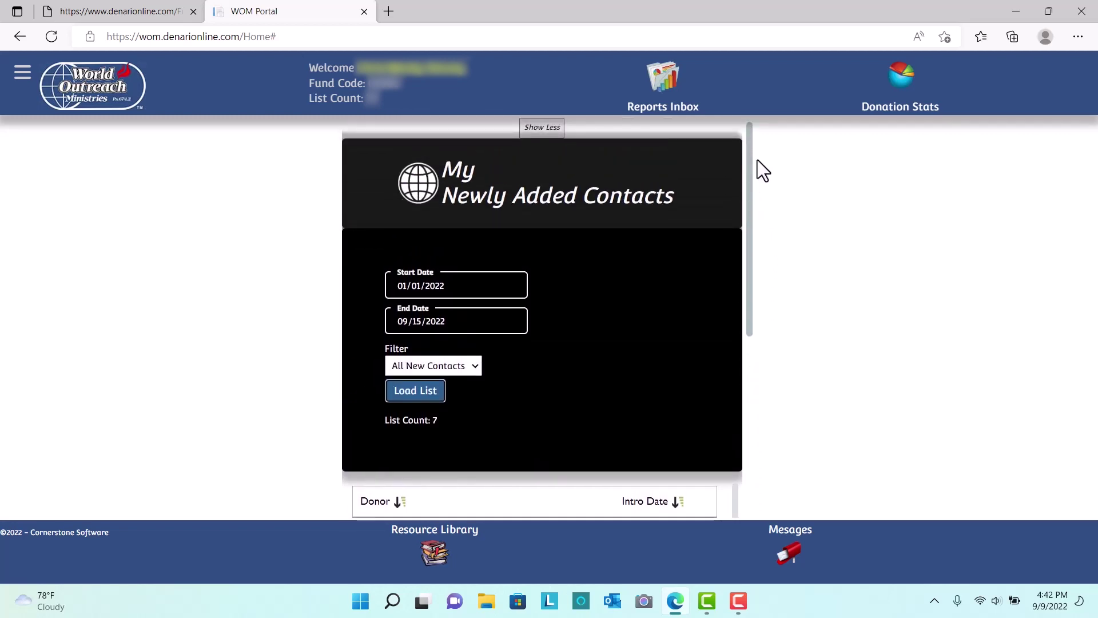
right_click(757, 163)
click(767, 169)
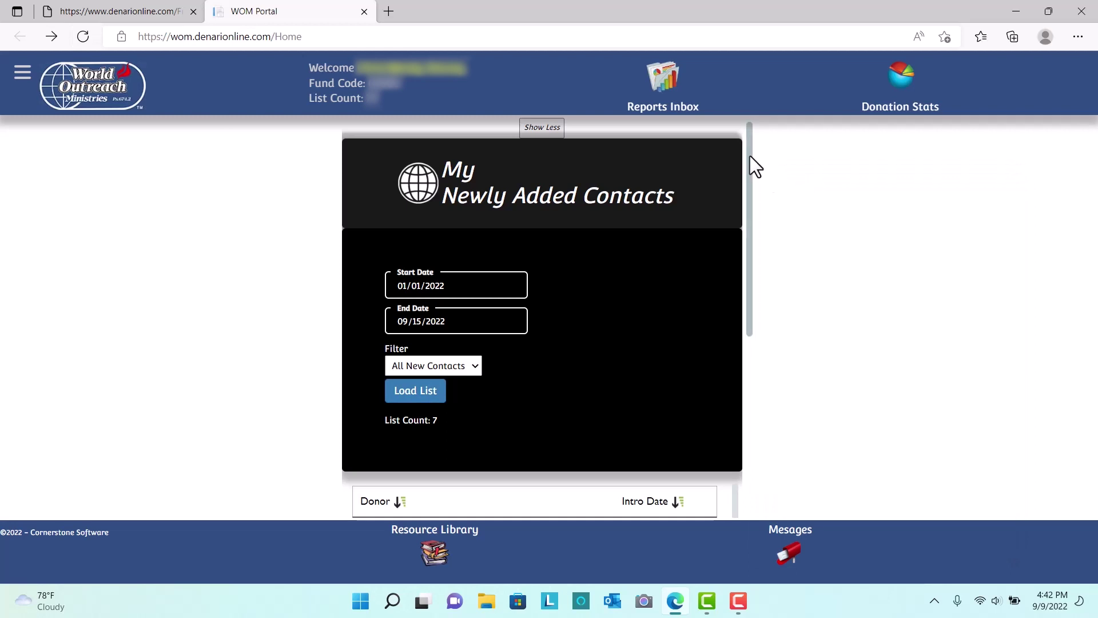
mouse_move(750, 156)
mouse_down()
mouse_move(750, 177)
mouse_move(747, 150)
mouse_up()
scroll(752, 141, down, 5)
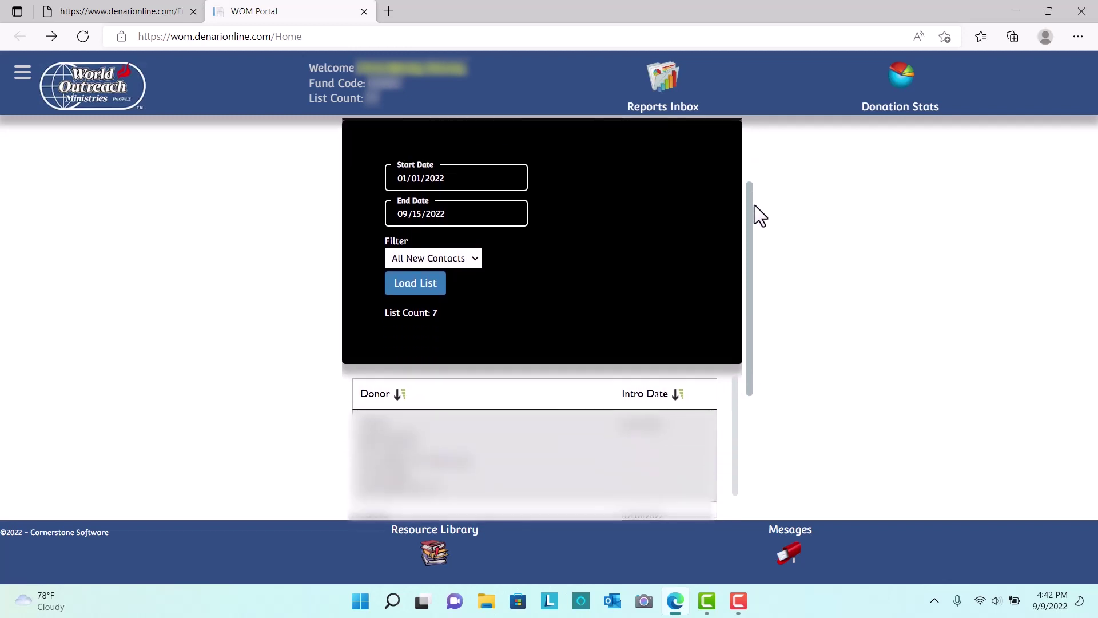
drag(754, 274, 757, 122)
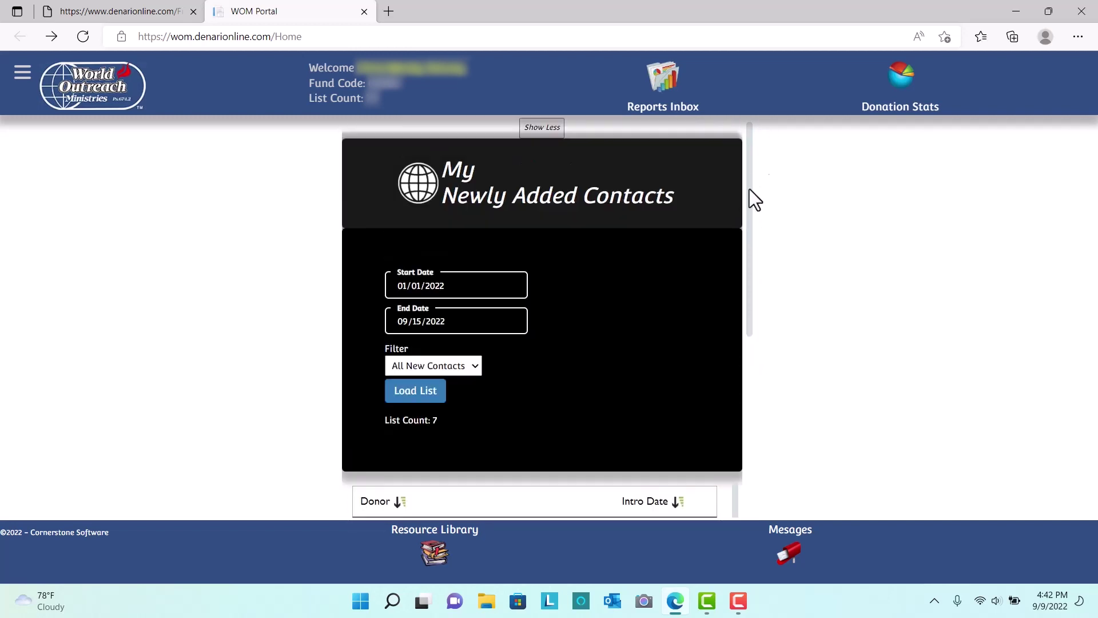
Step: Open Gifts this Period under My Donations from the home page, view its PDF report, and close the report
click(121, 102)
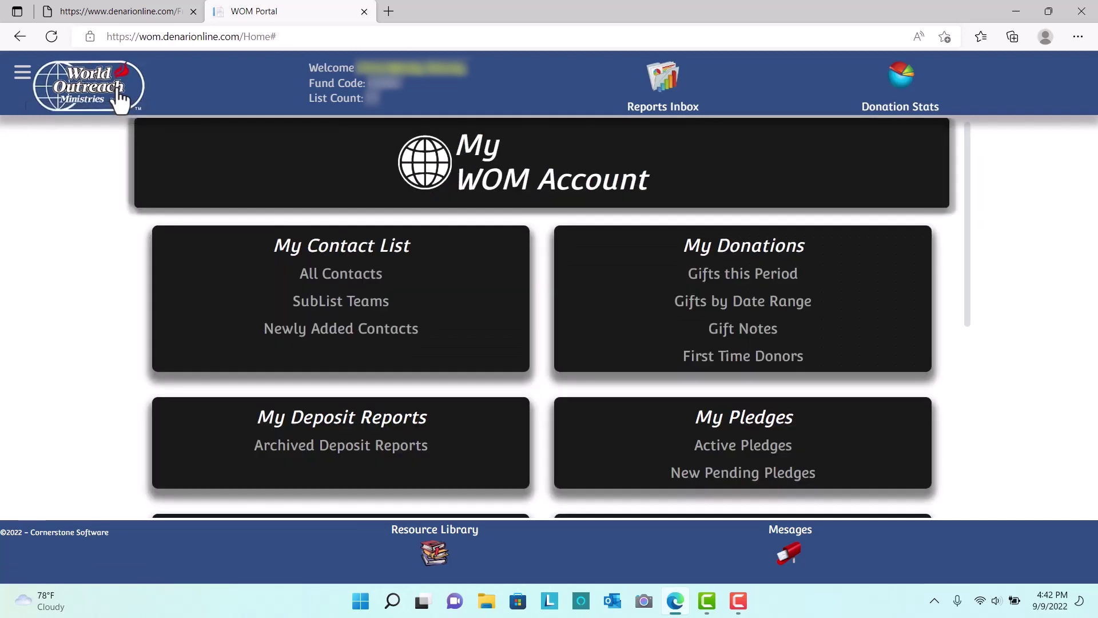
click(763, 283)
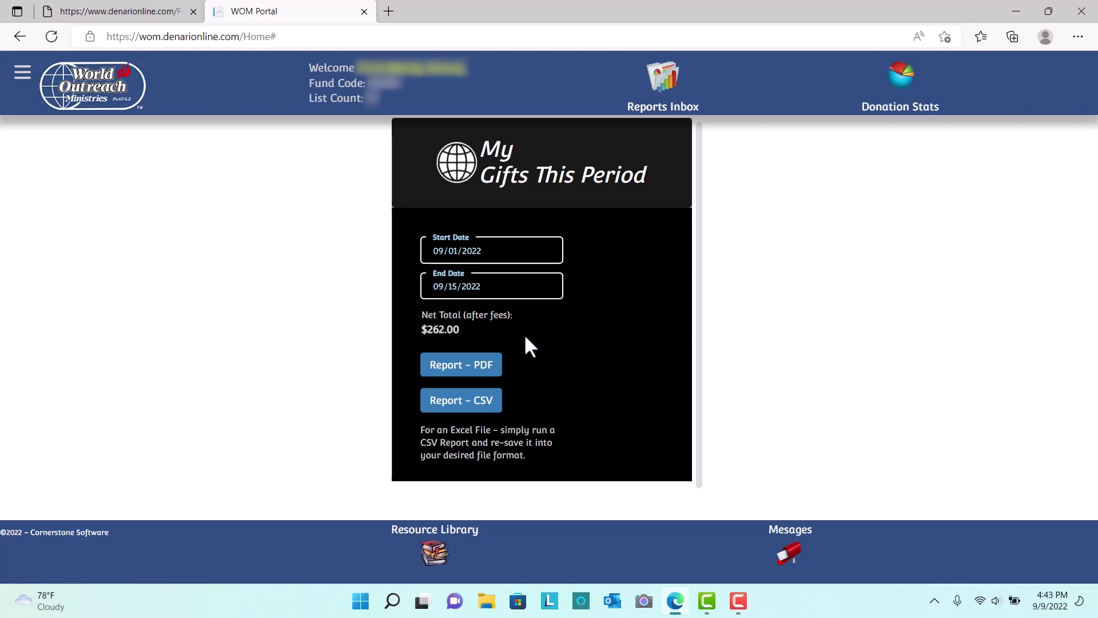
click(461, 371)
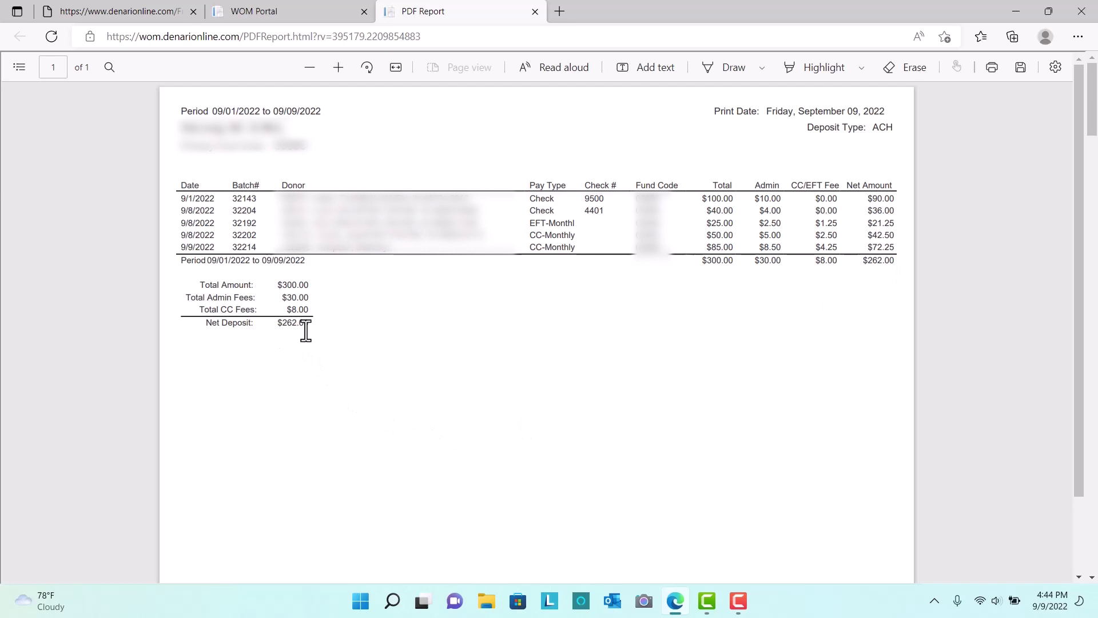
click(534, 12)
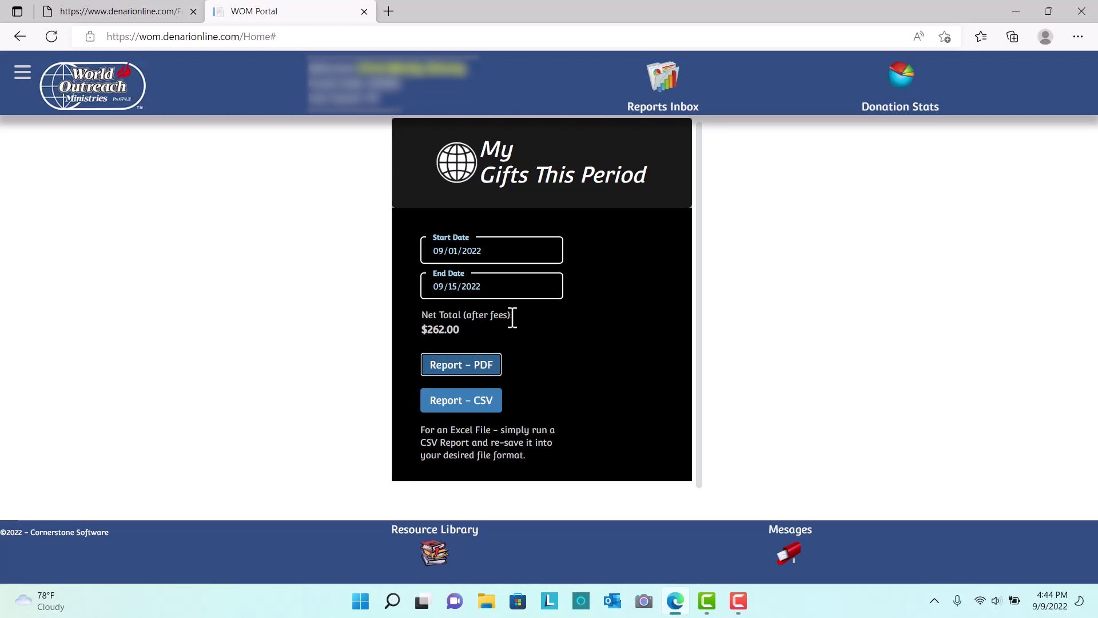
Step: Return to the home page, open Gifts by Date Range, and set the start date to 05/01/2022
click(122, 100)
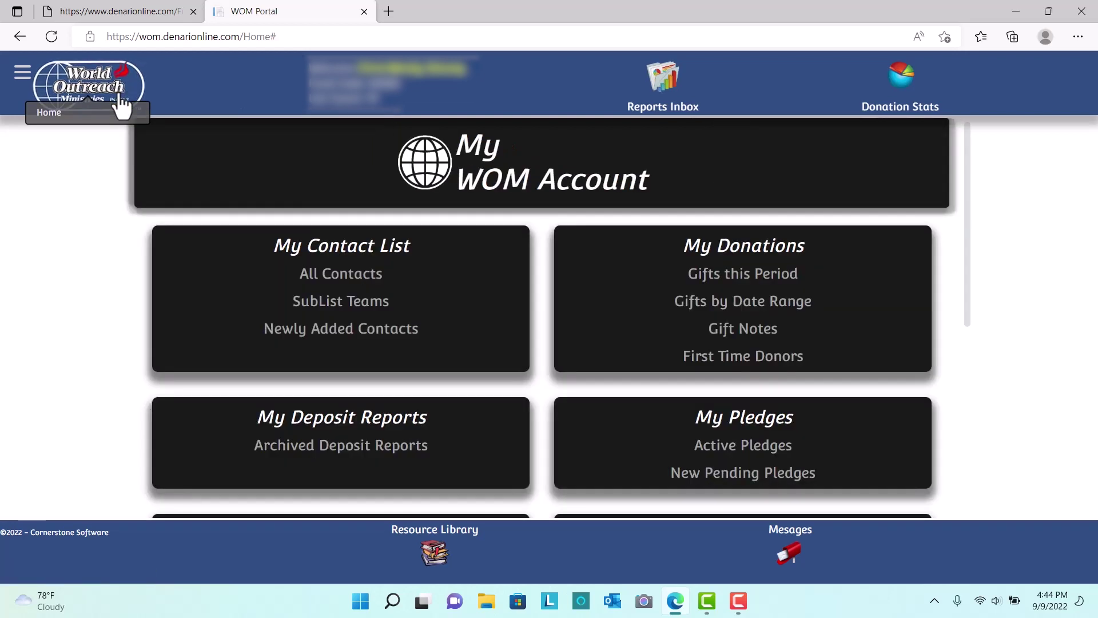
click(795, 311)
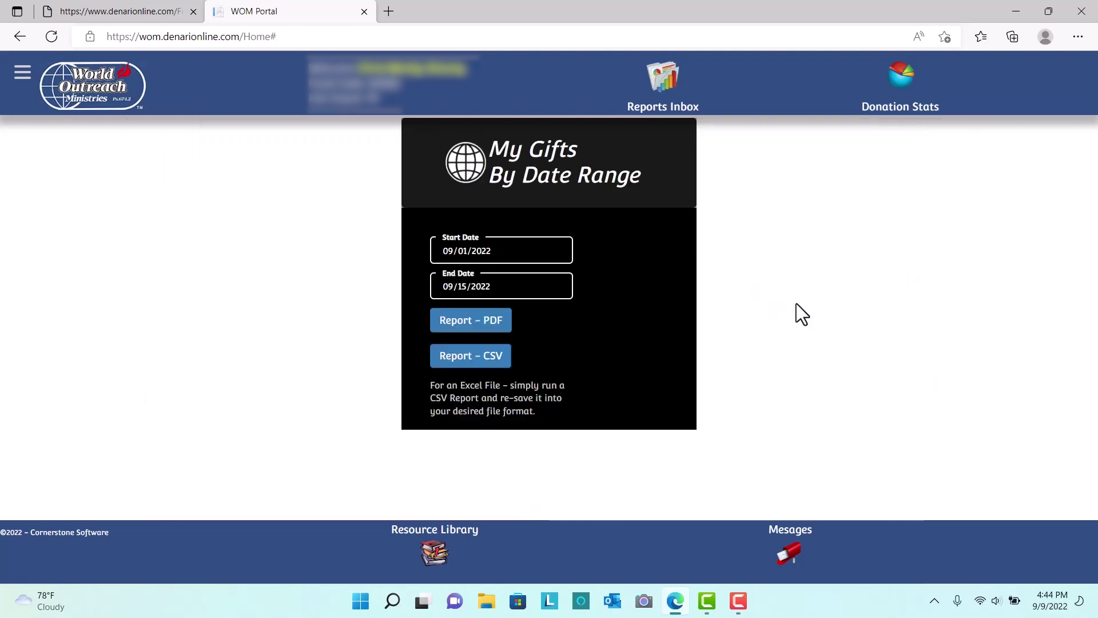
click(448, 254)
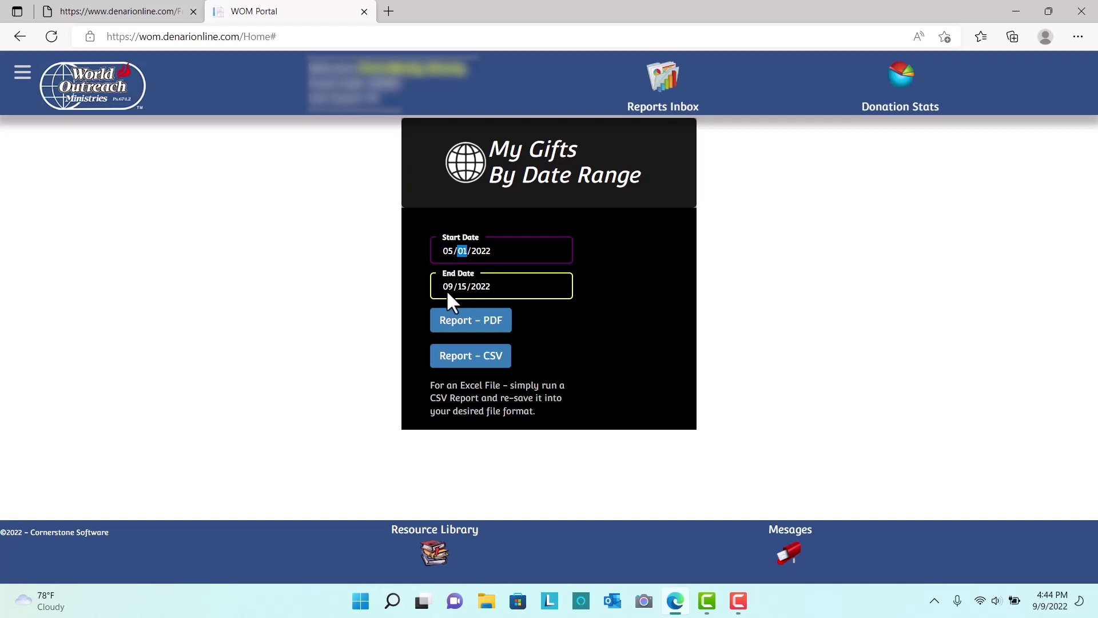
click(516, 287)
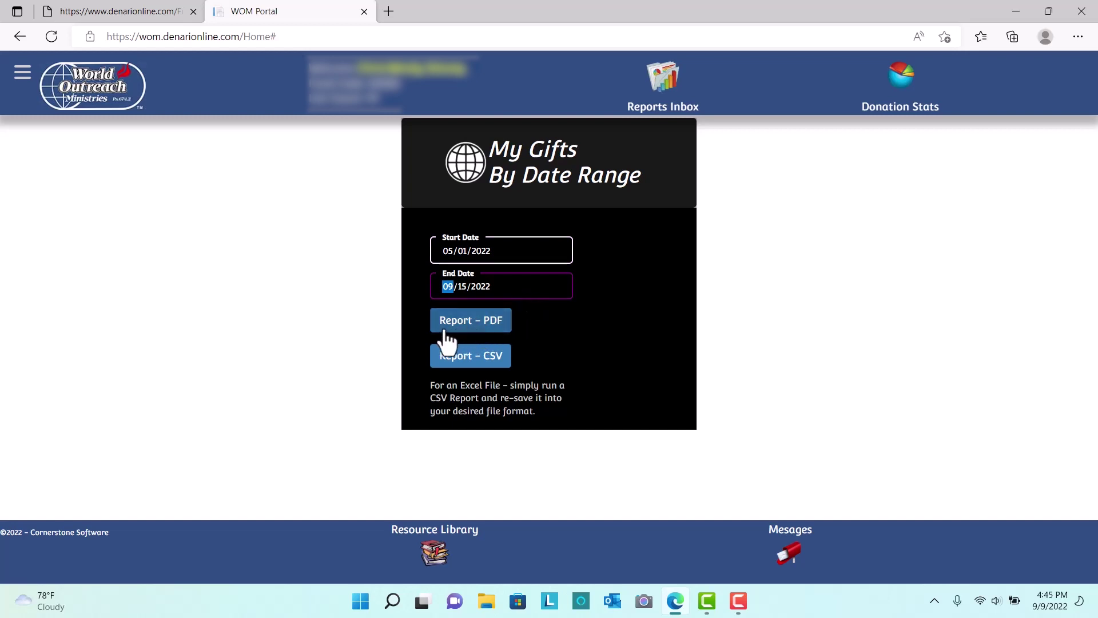
Step: Generate the PDF report for the chosen date range, read through to the totals on its final page, and close it
click(462, 331)
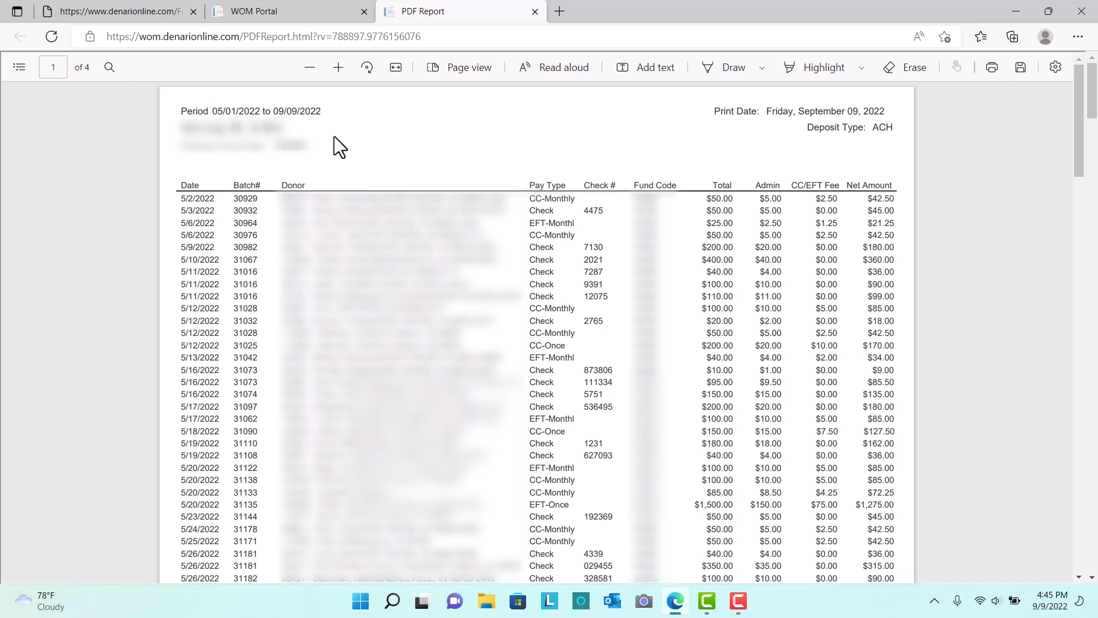
scroll(620, 265, down, 10)
scroll(622, 269, down, 10)
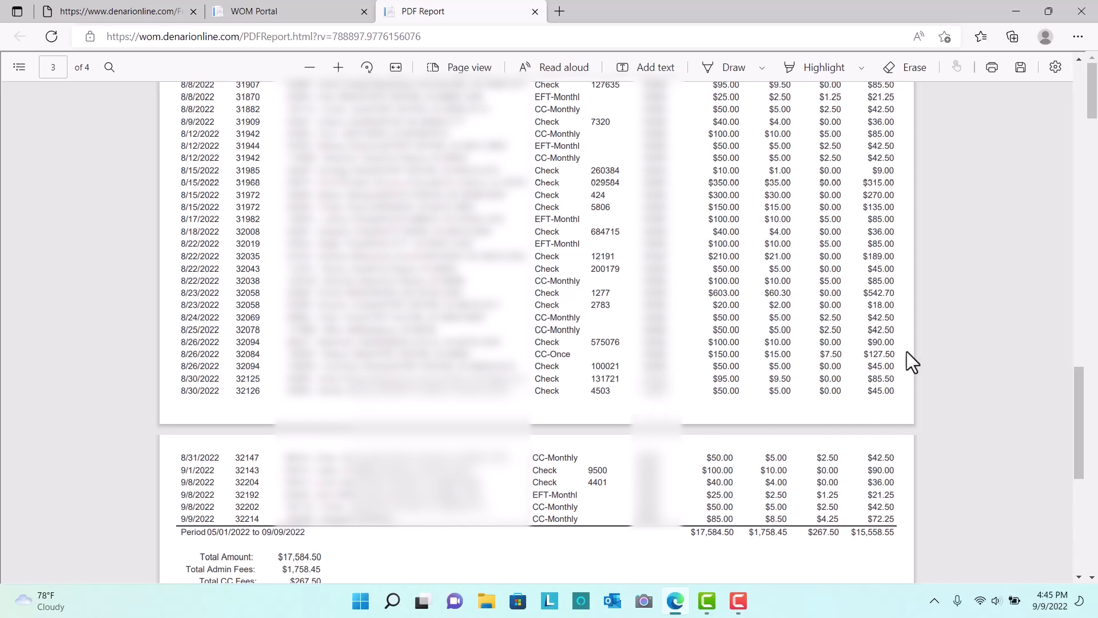
click(534, 11)
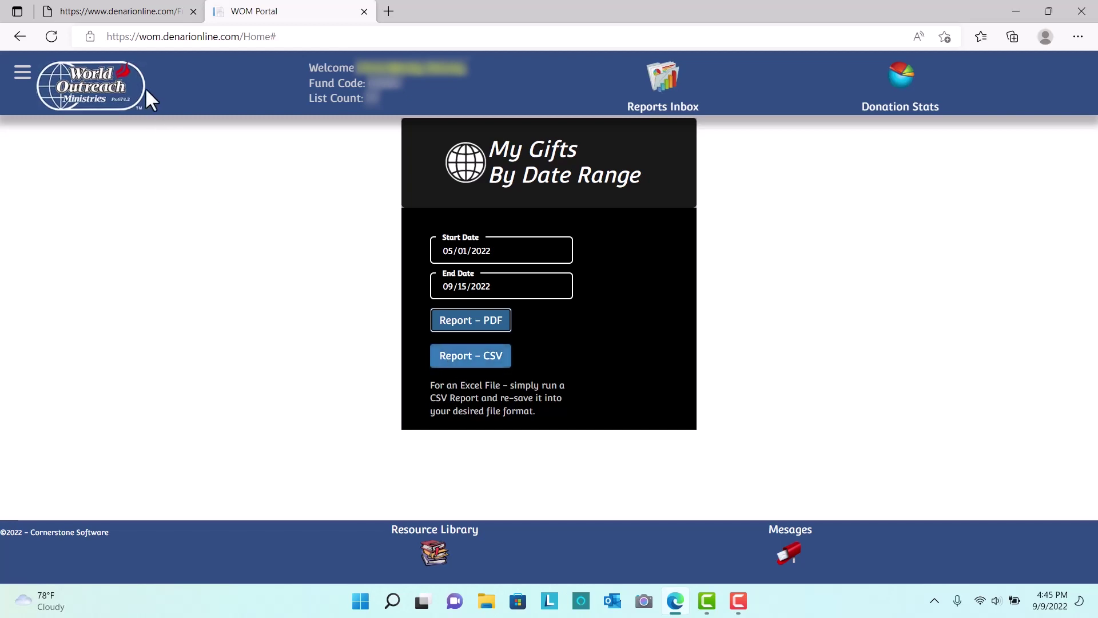
Step: Return to the home page and open Gift Notes under My Donations
click(130, 97)
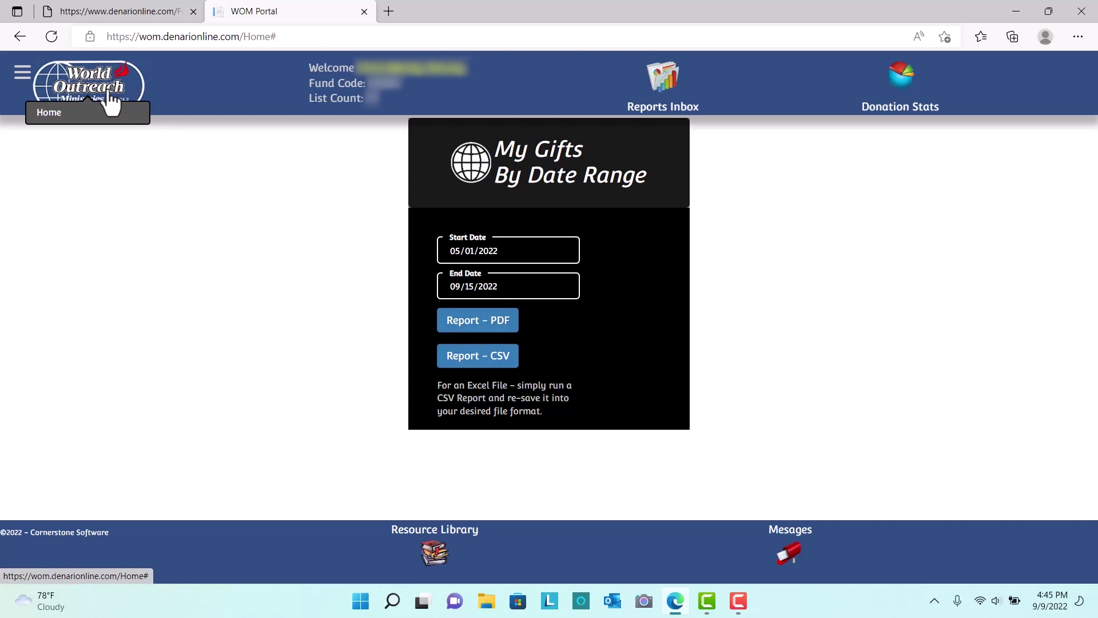
click(111, 96)
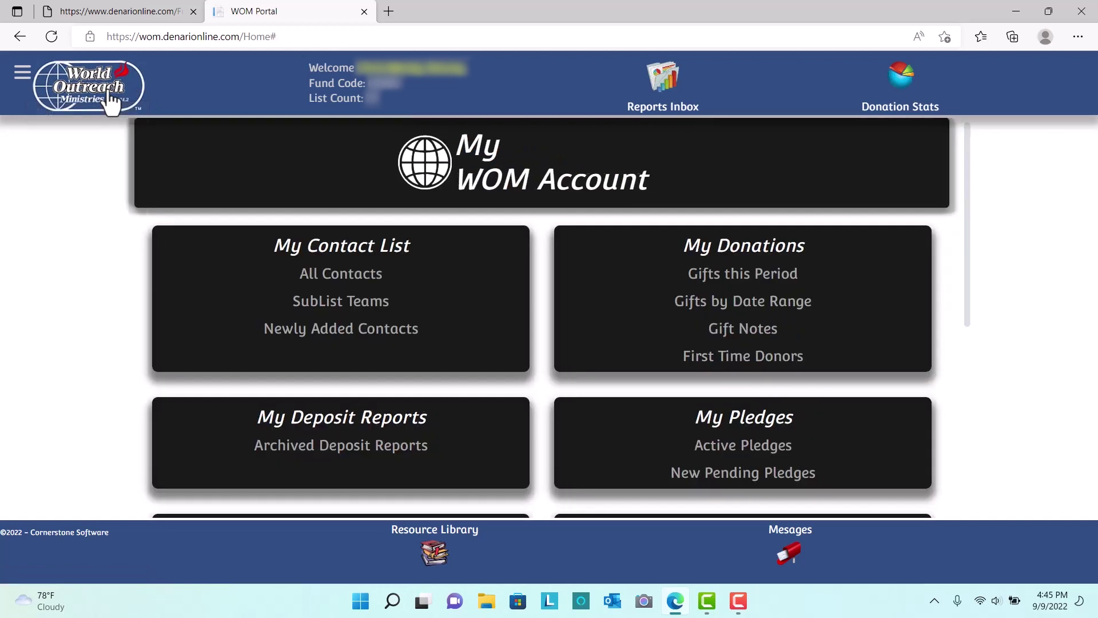
click(736, 331)
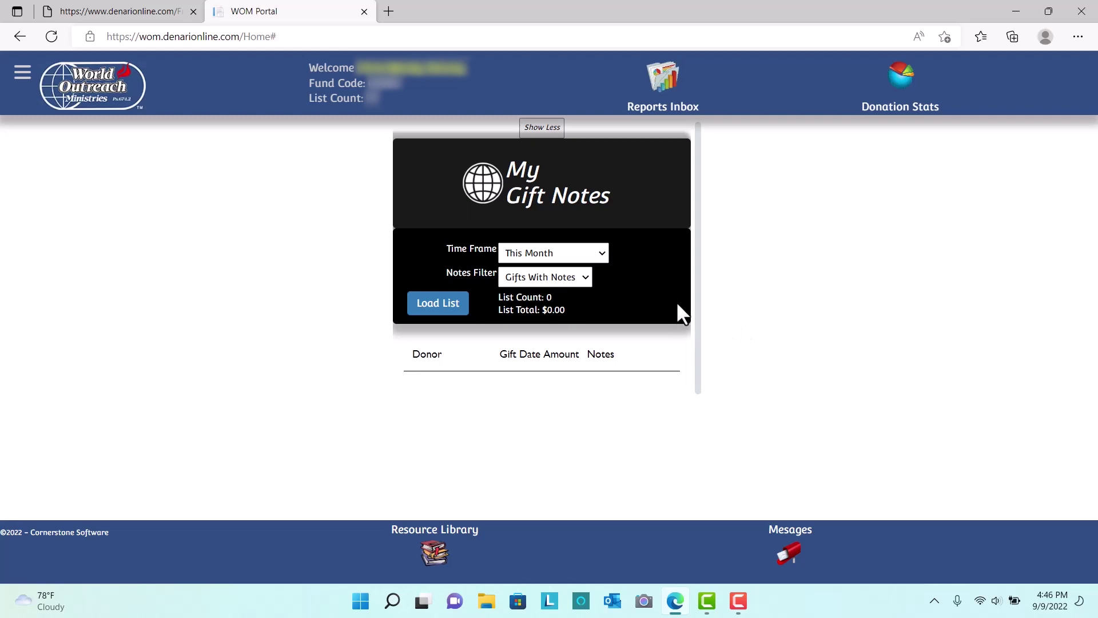
Step: Set the Gift Notes time frame to This Year, load the gifts with notes, and read through the listed notes
click(602, 252)
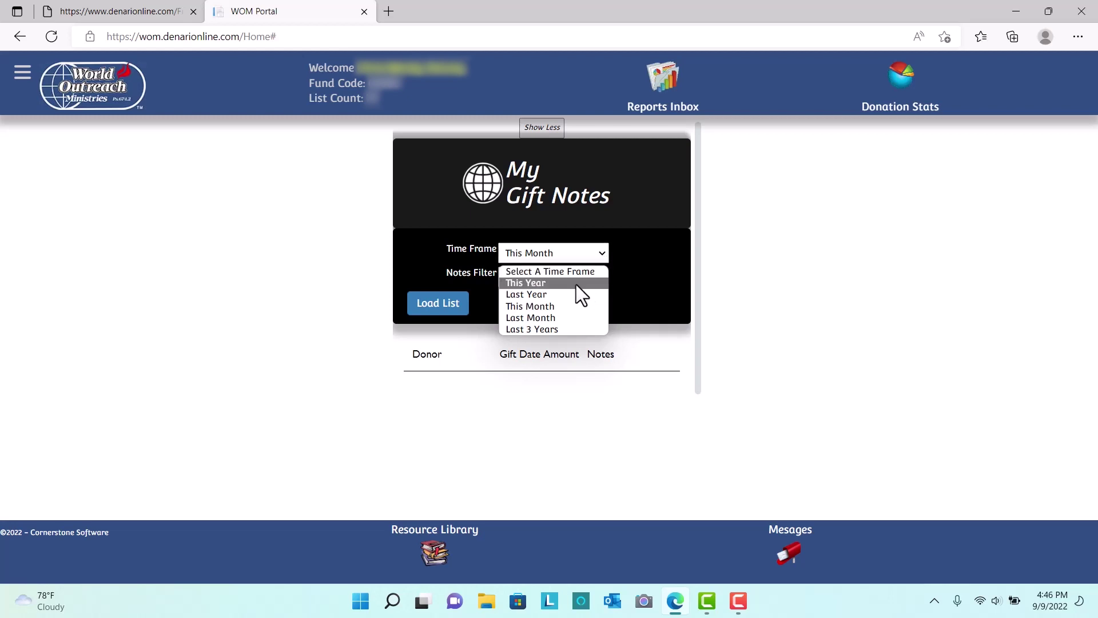
click(567, 286)
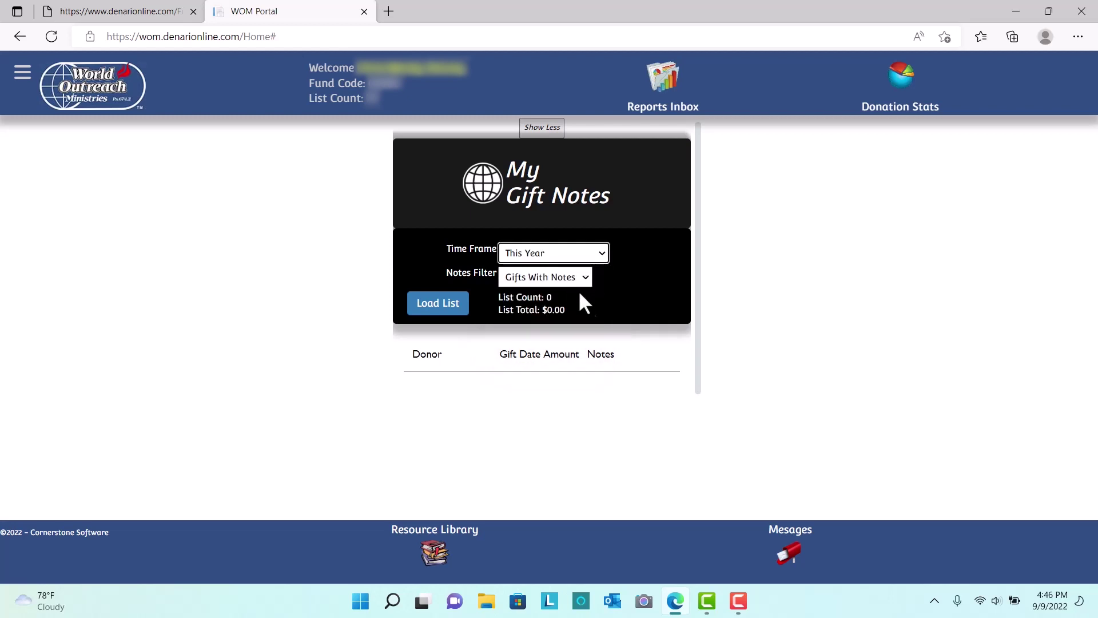
click(441, 306)
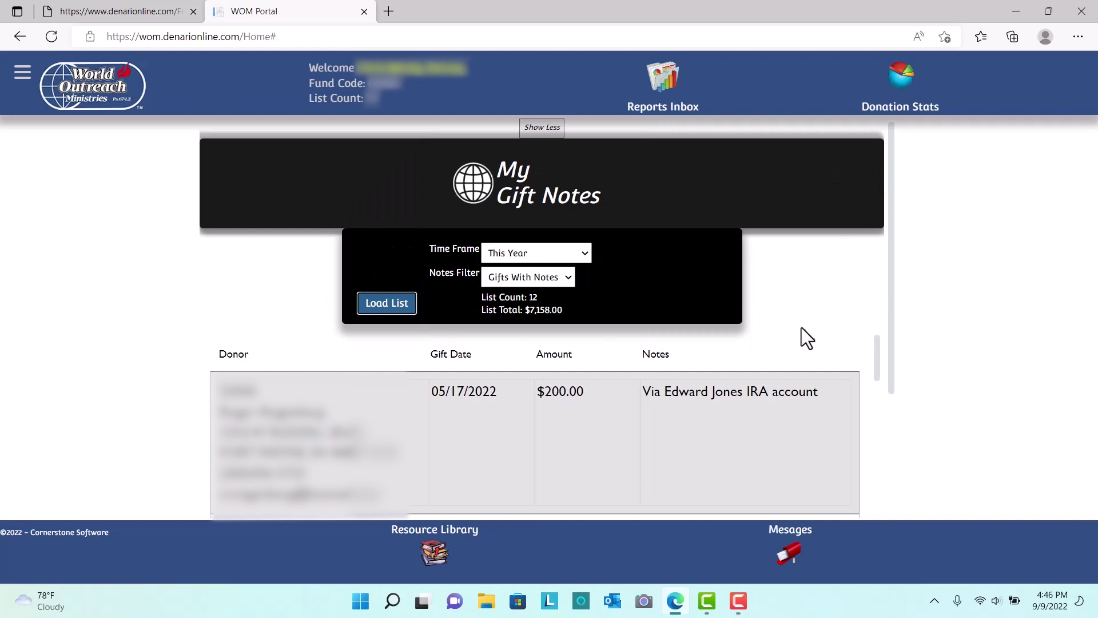
scroll(865, 310, down, 1)
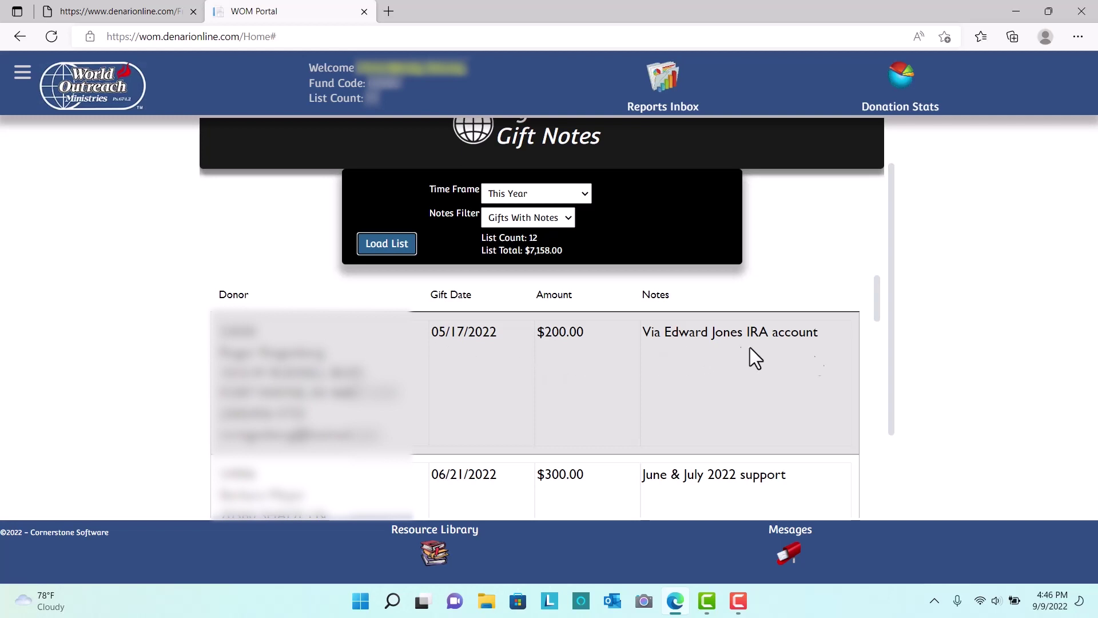
scroll(822, 371, down, 4)
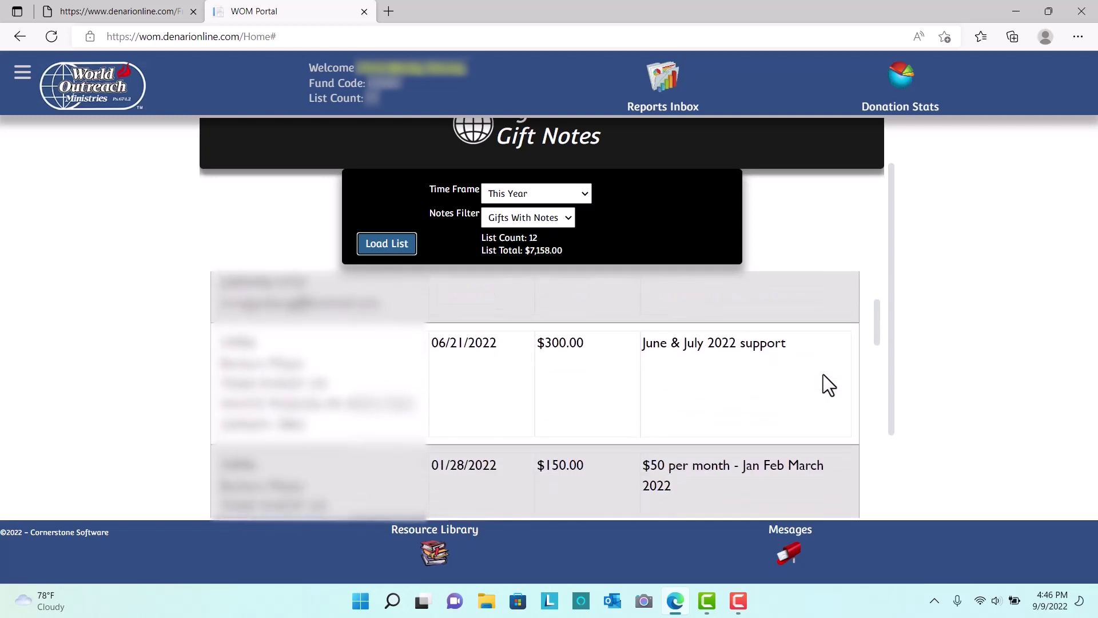
scroll(798, 404, down, 2)
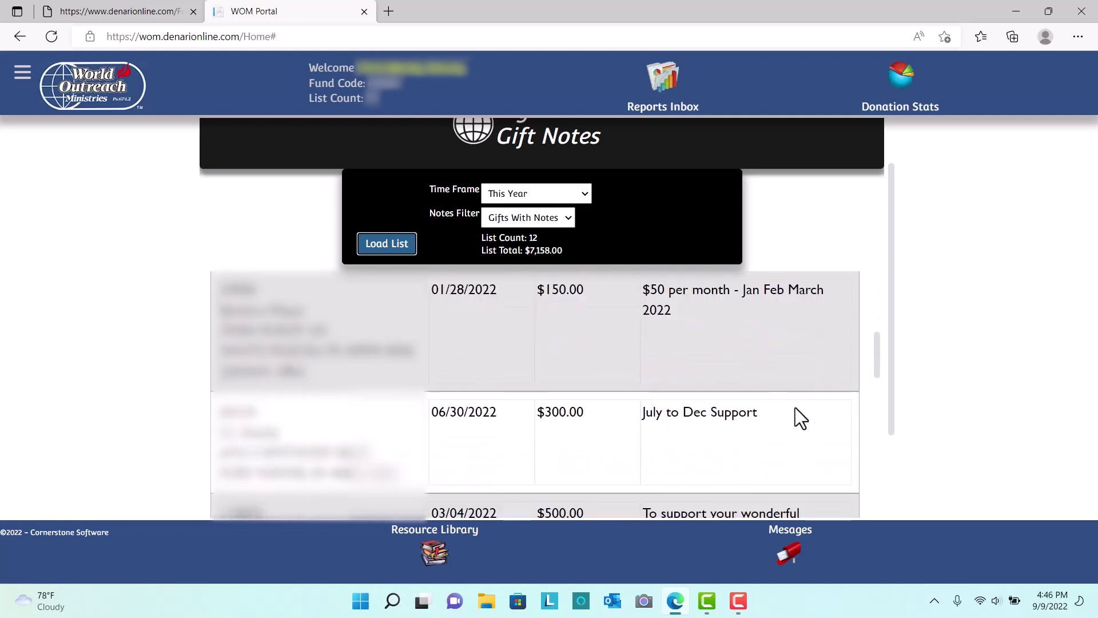
Step: Set the Notes Filter to Show All Gifts, reload the Gift Notes list for this year, and look through the gifts
drag(878, 361, 874, 255)
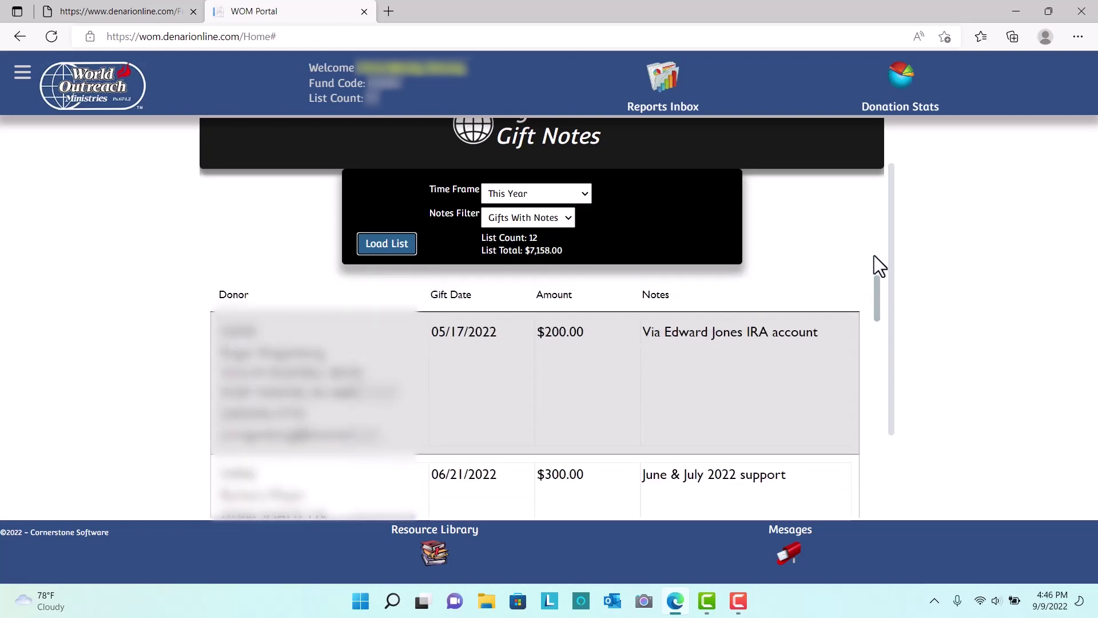
click(569, 218)
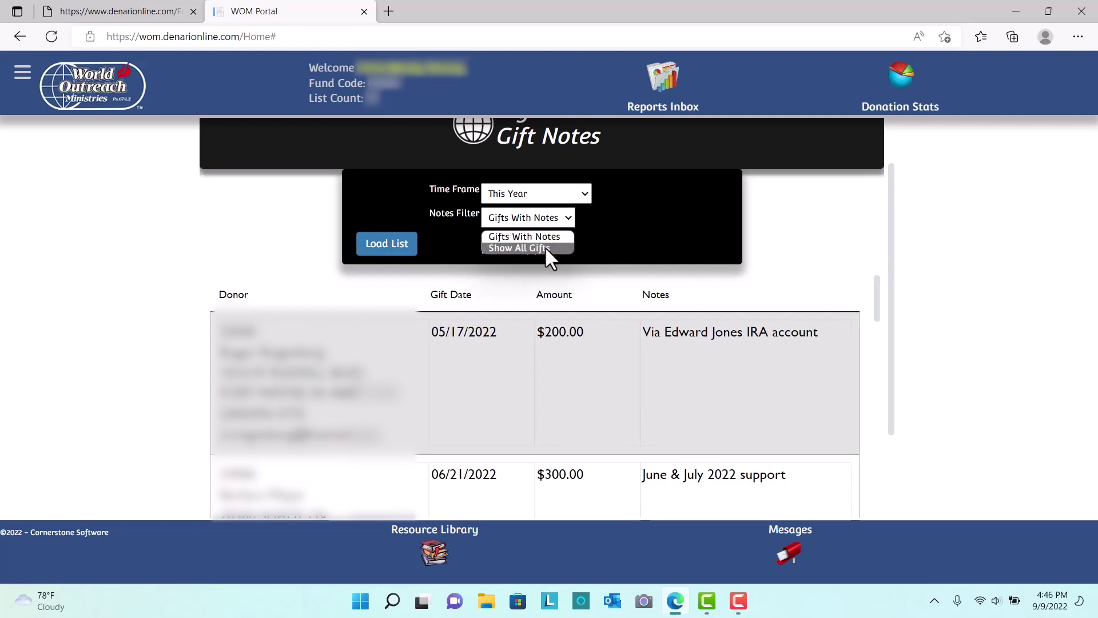
click(546, 249)
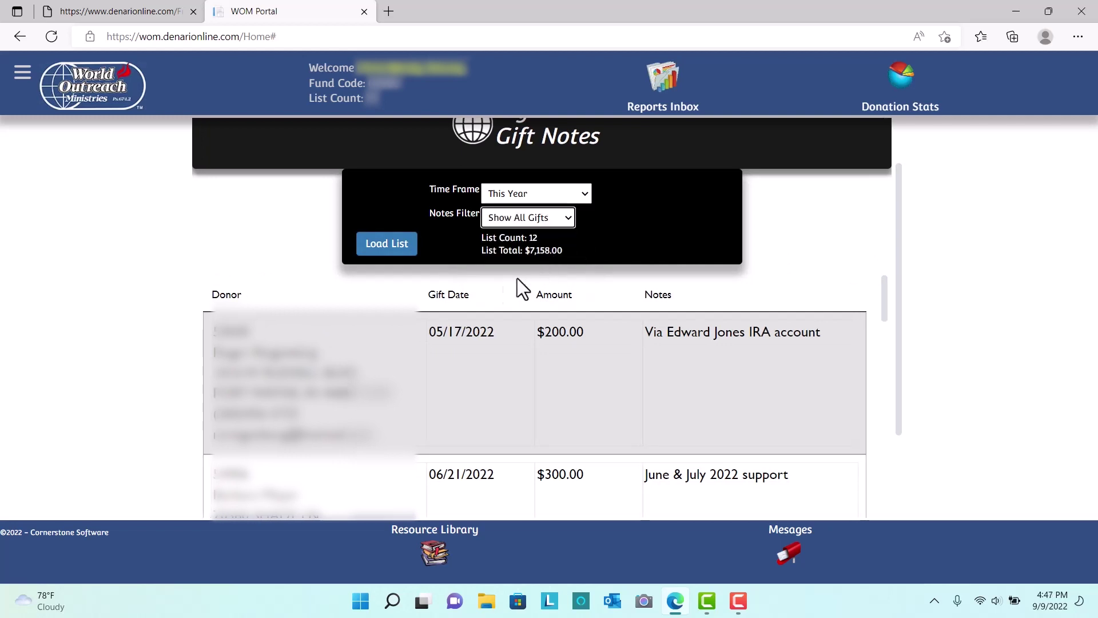
click(388, 247)
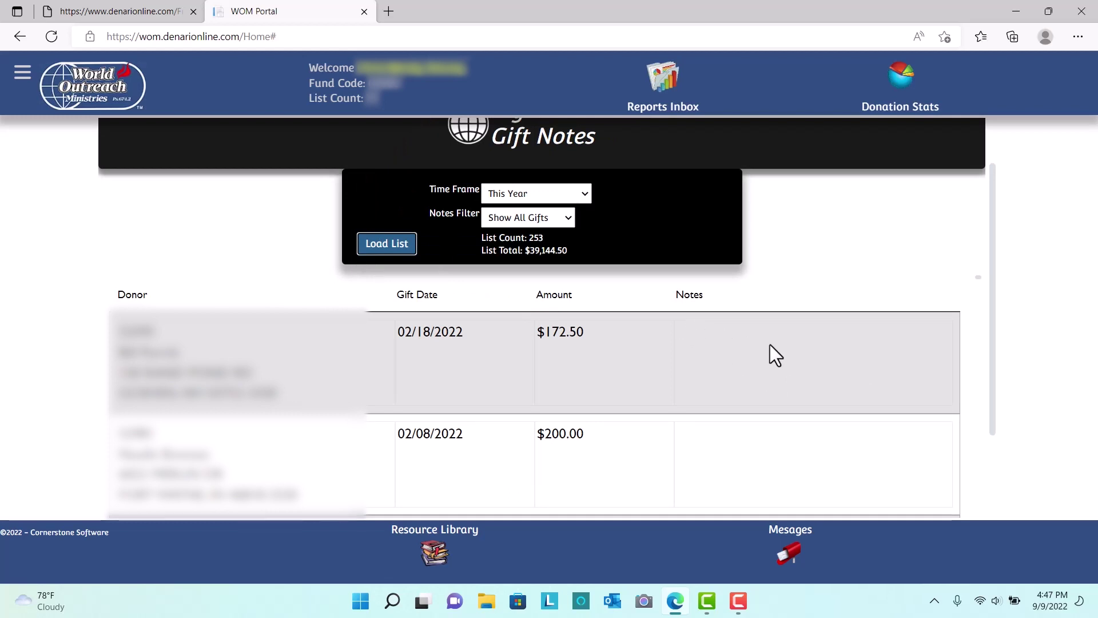
scroll(885, 369, down, 10)
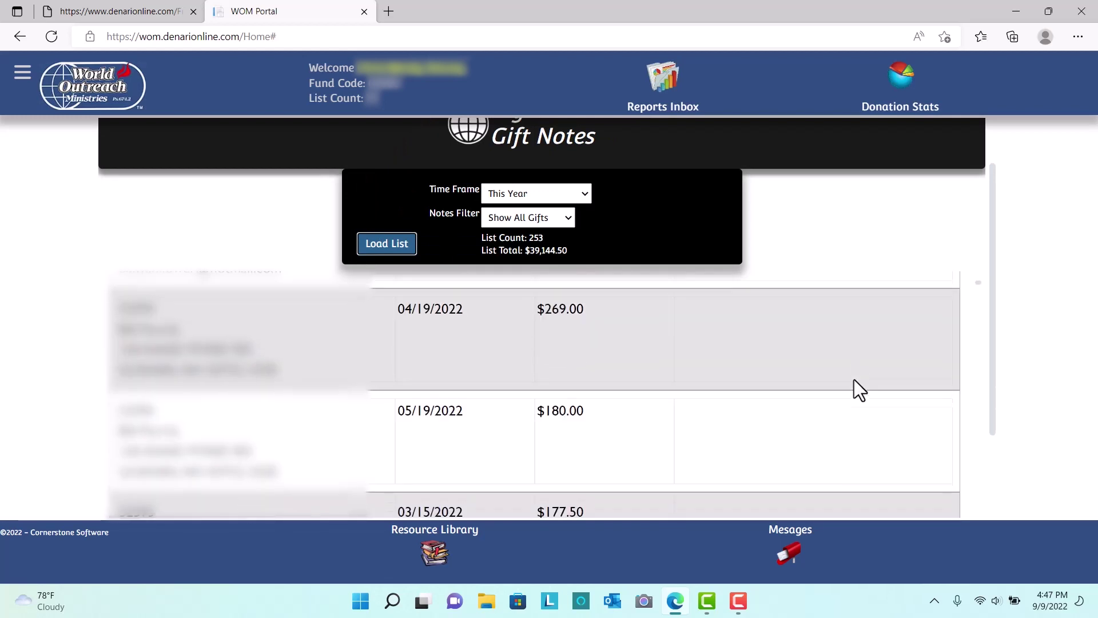
scroll(848, 383, down, 10)
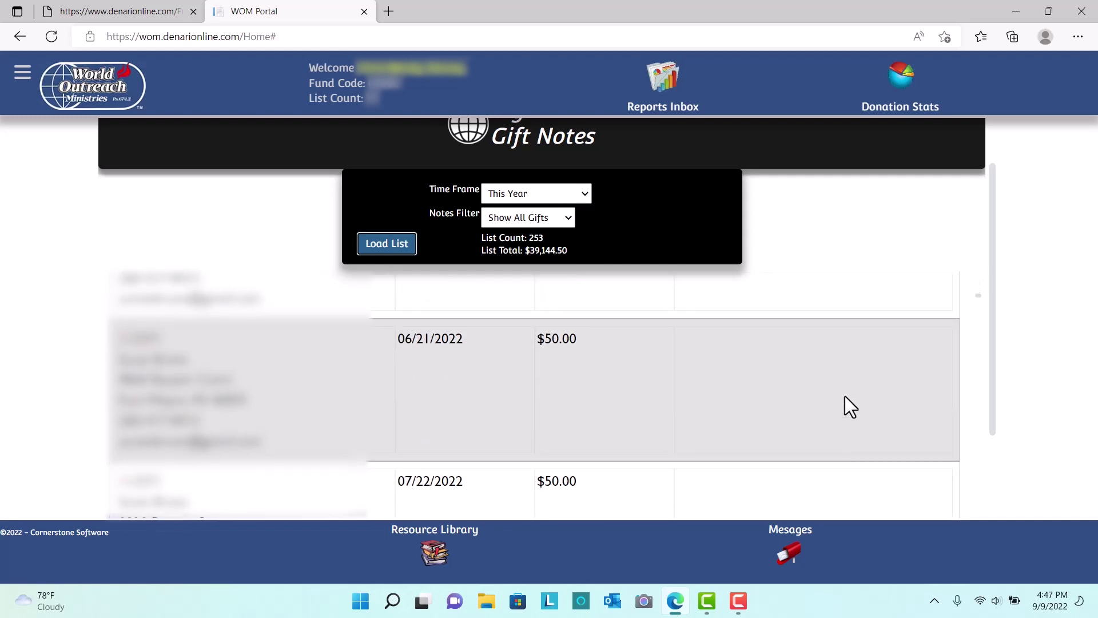
scroll(836, 401, up, 10)
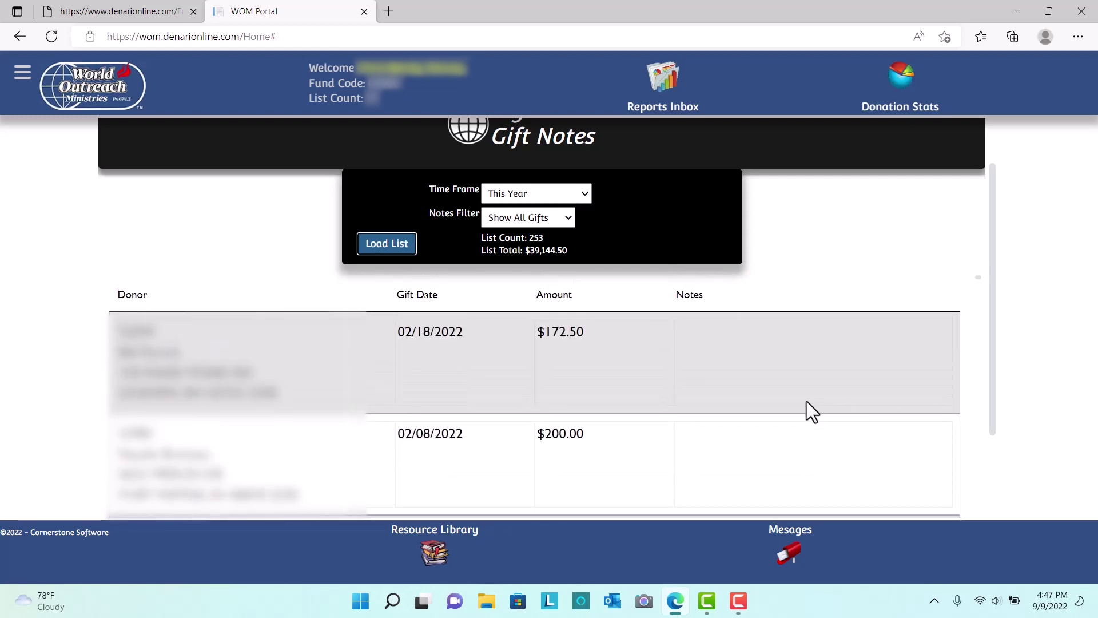
Step: Return to the home page and open Archived Deposit Reports under My Deposit Reports
click(70, 90)
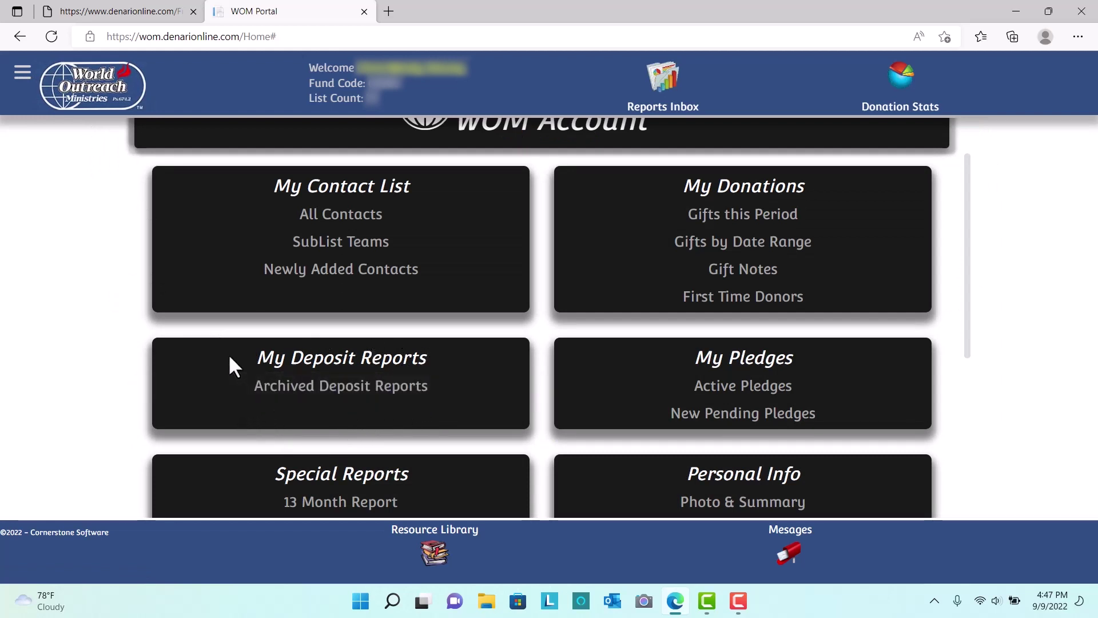
click(346, 387)
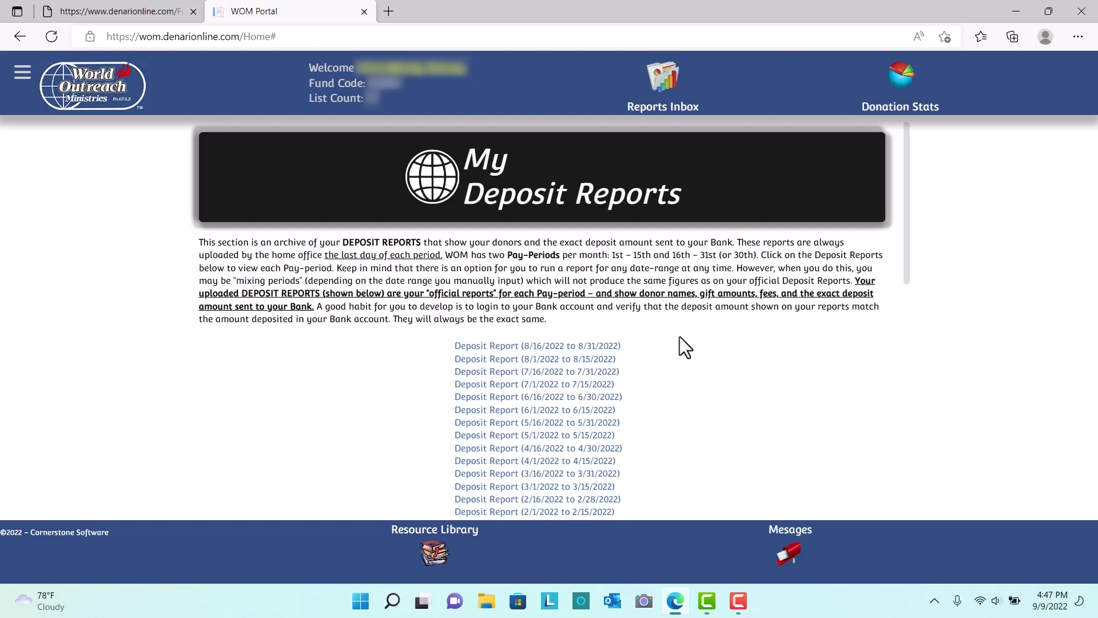
scroll(698, 339, down, 1)
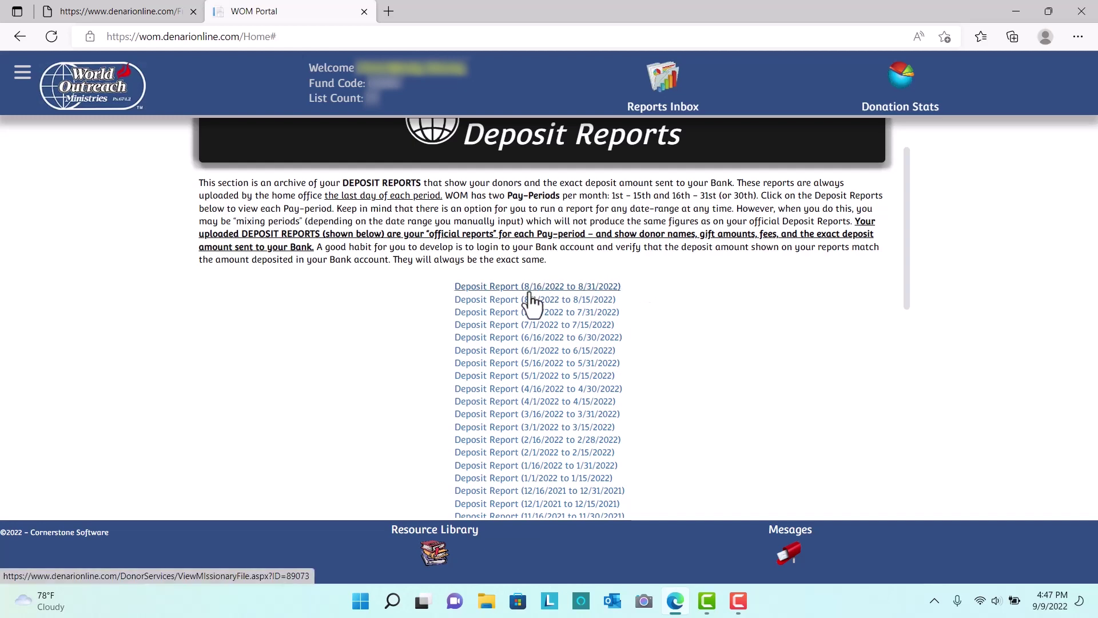
Step: View the deposit reports for 8/16/2022 to 8/31/2022 and 5/1/2022 to 5/15/2022, closing each one, and look over the archive list
click(567, 291)
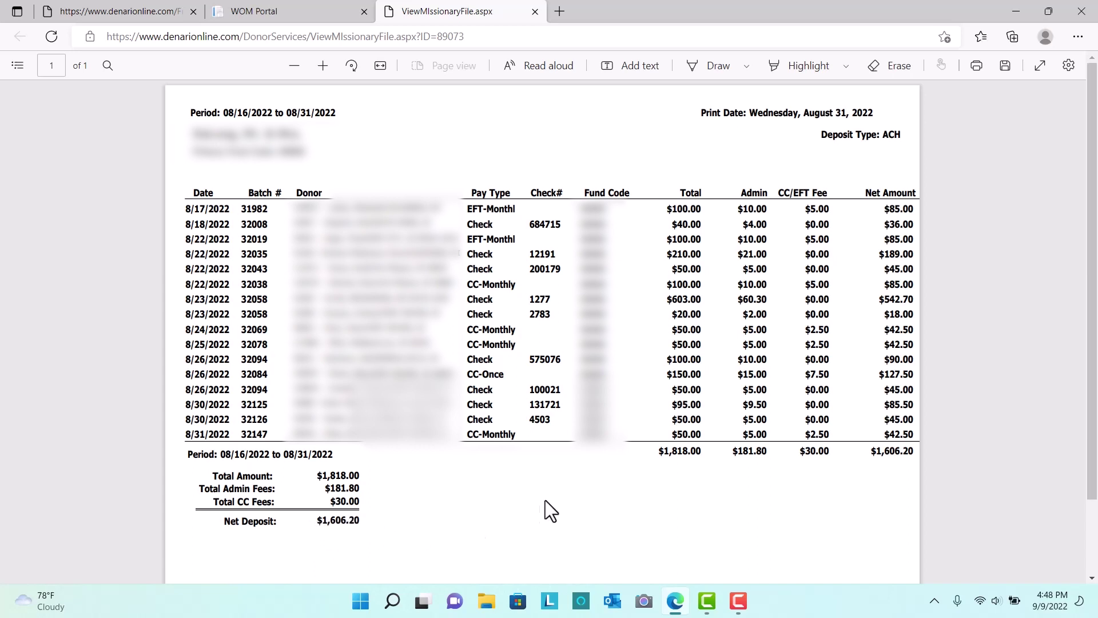
click(536, 11)
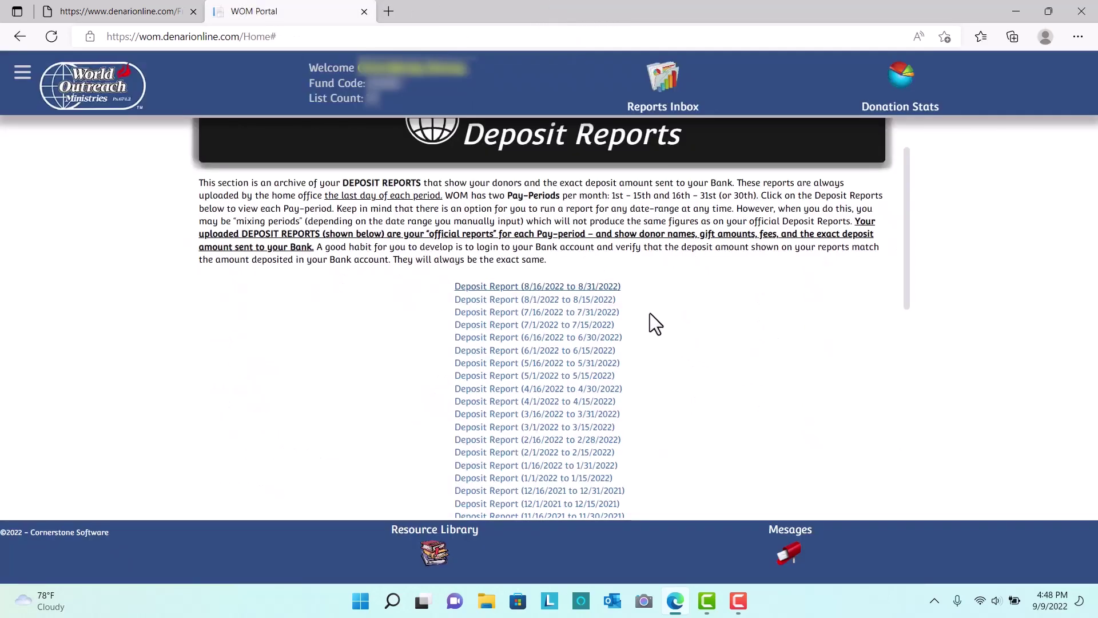
click(549, 375)
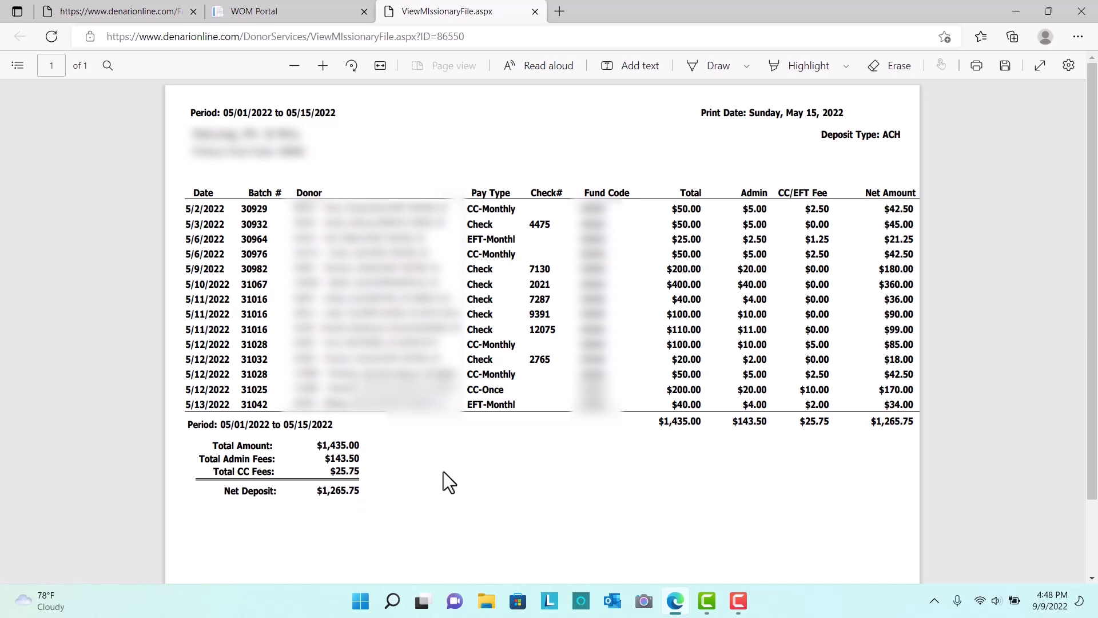
scroll(437, 481, down, 2)
scroll(437, 482, up, 2)
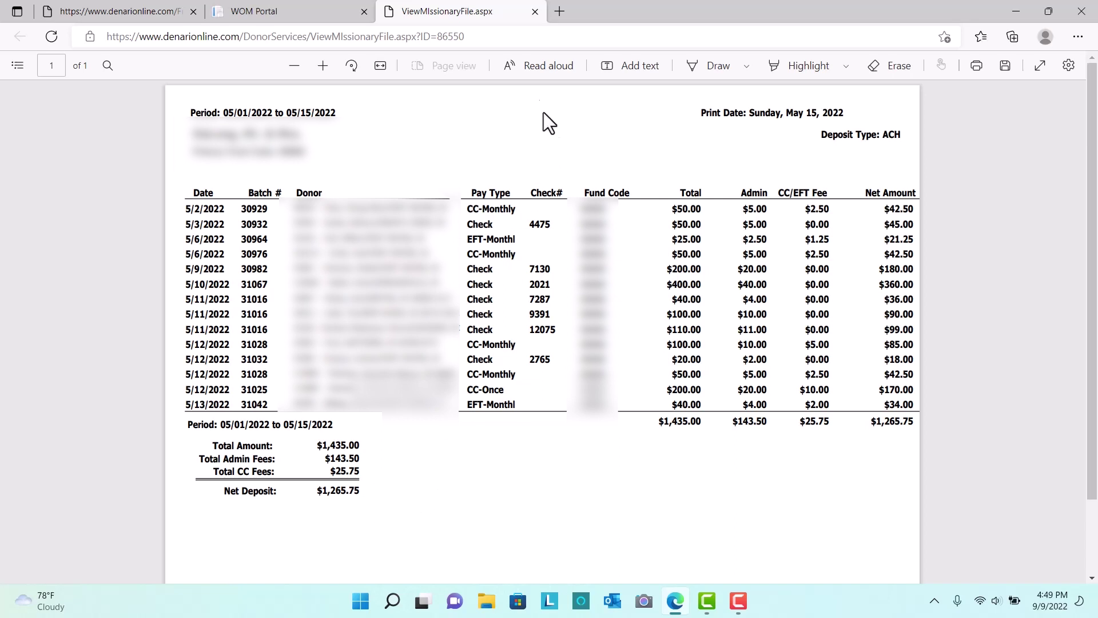
click(535, 11)
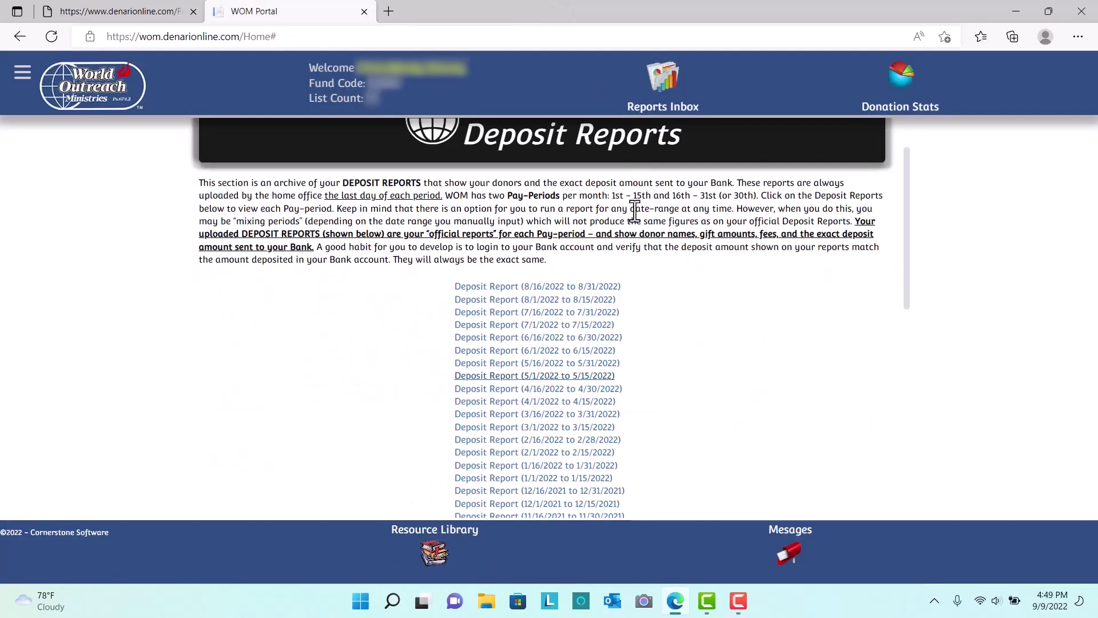
scroll(681, 291, down, 4)
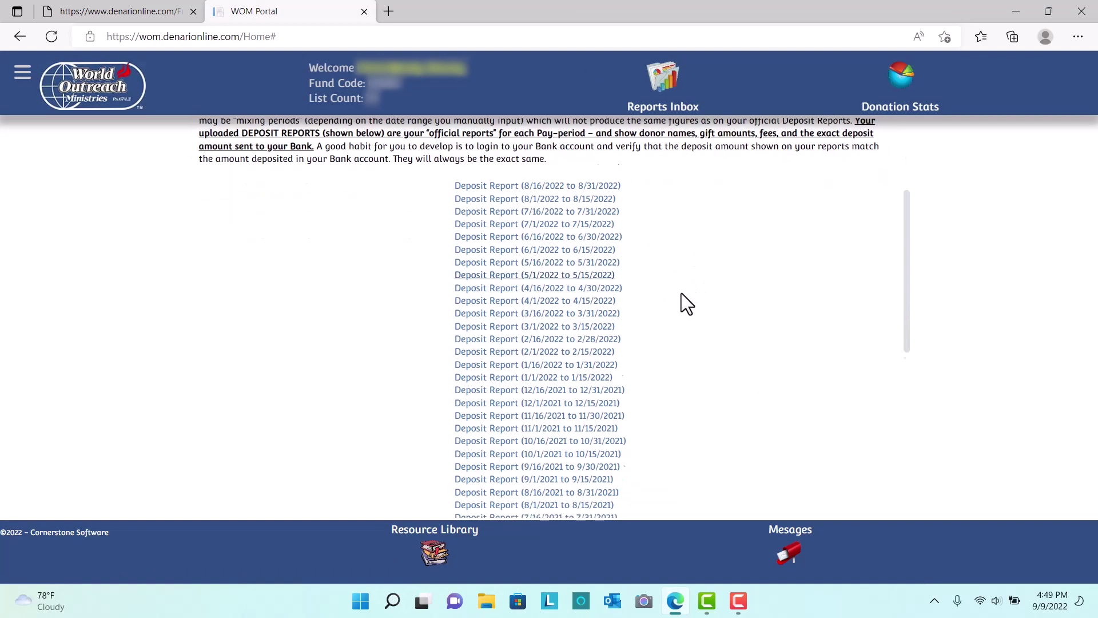
scroll(680, 294, up, 5)
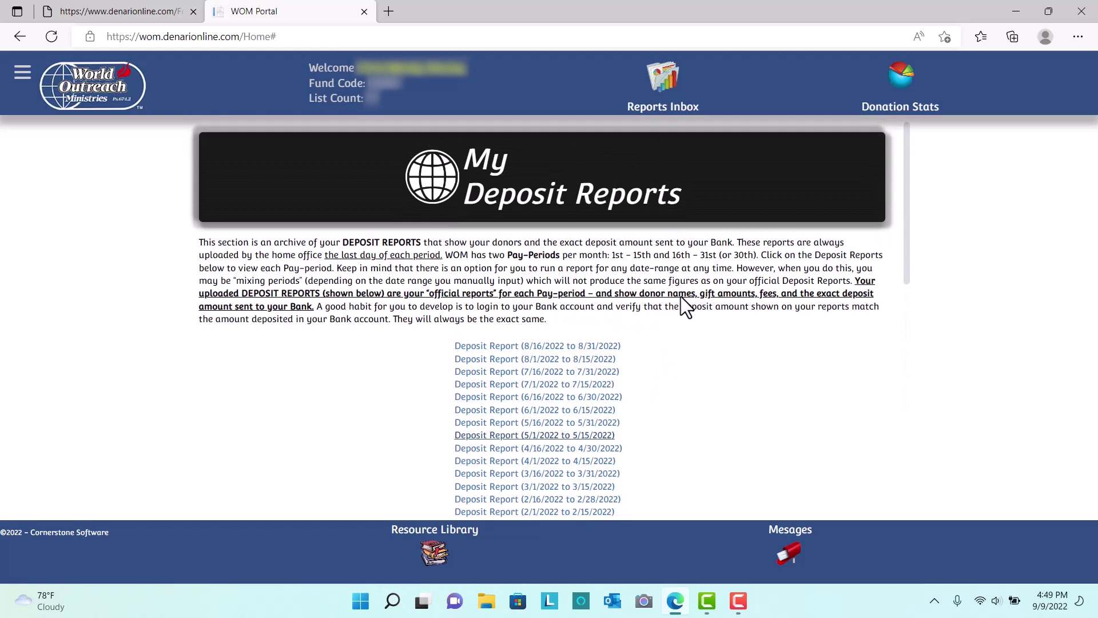
Step: Return to the home page, open Active Pledges under My Pledges, and go to the pledge list
click(112, 99)
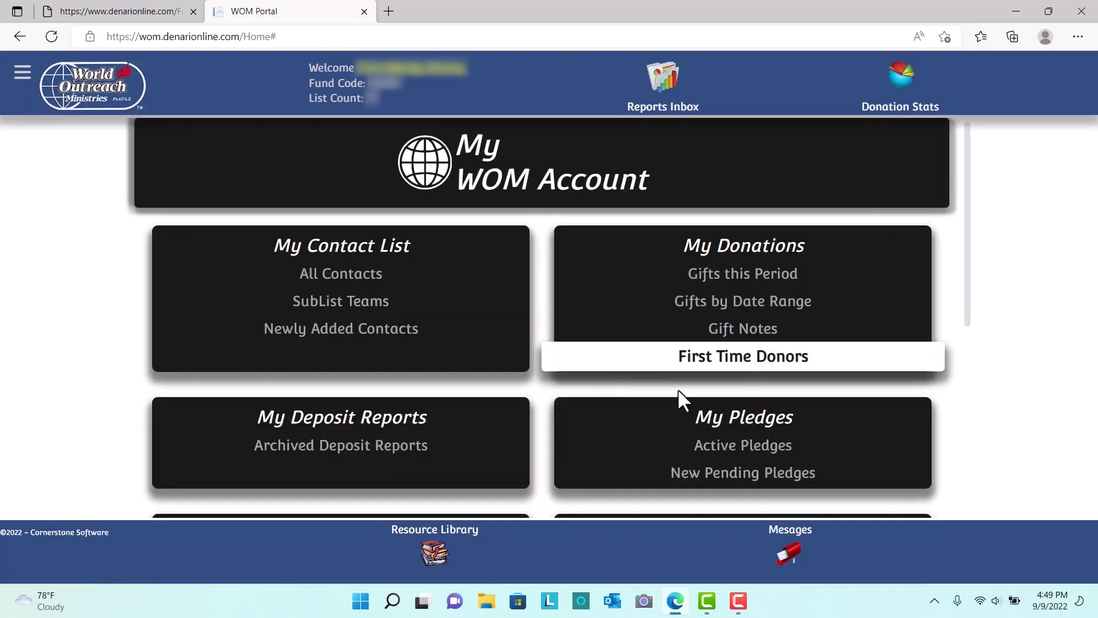
click(762, 449)
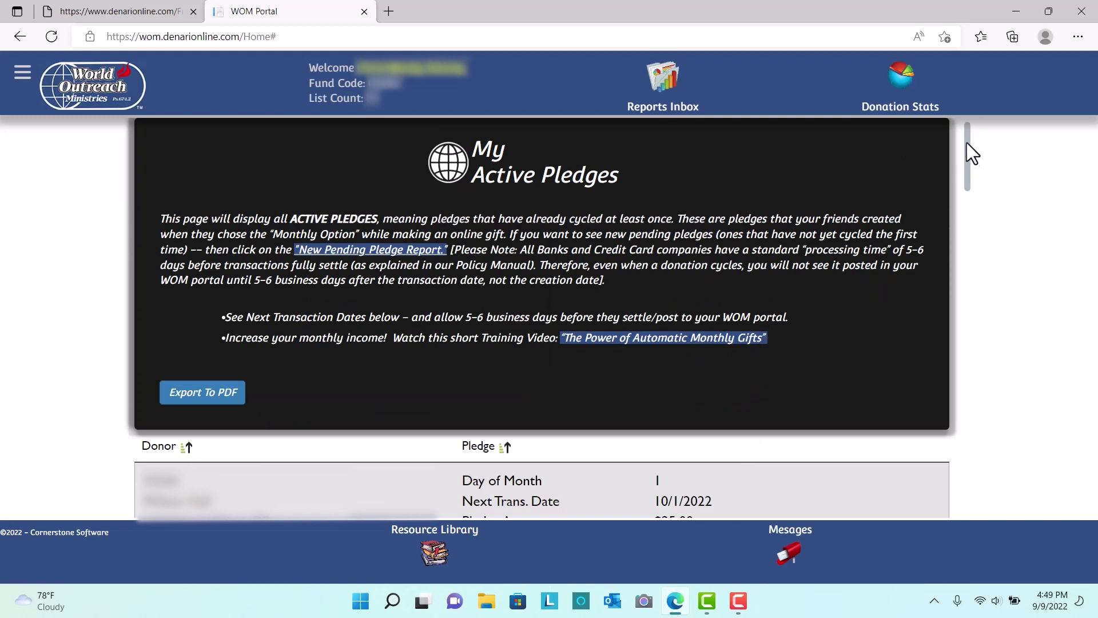
drag(966, 139, 978, 200)
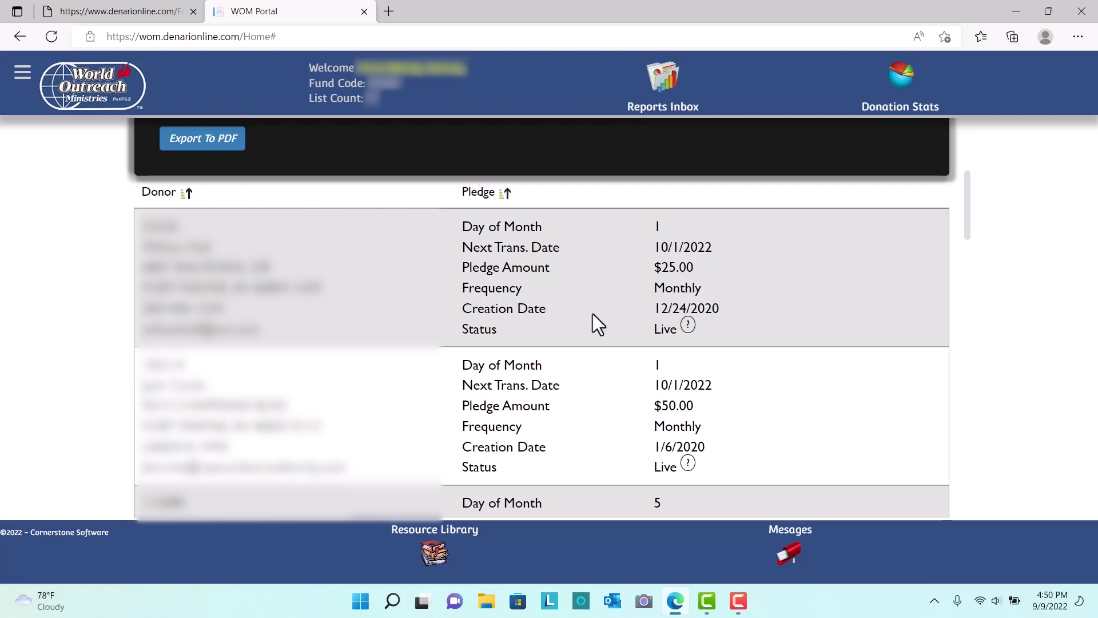
Step: Display the status explanations on the first active pledge, read the definitions, and hide them
click(688, 327)
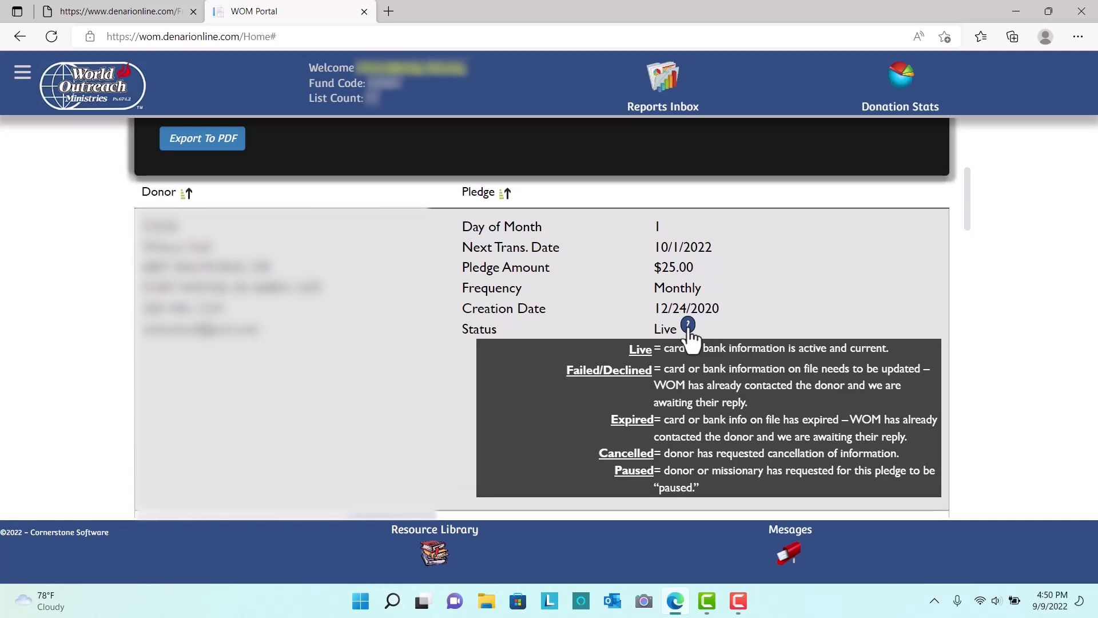
scroll(822, 279, down, 1)
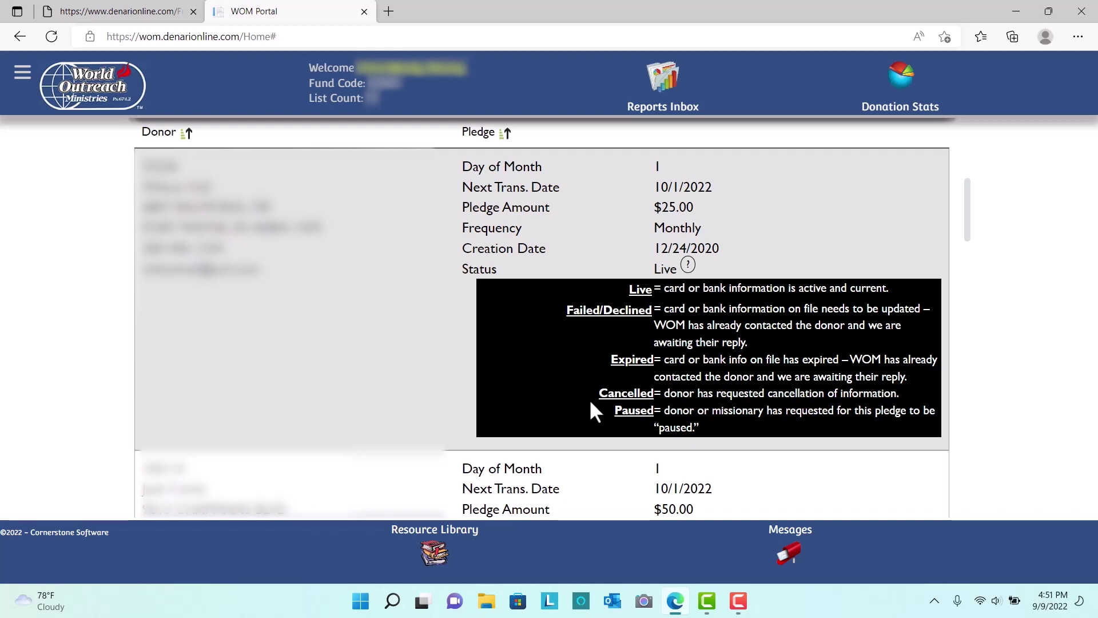
scroll(595, 400, up, 2)
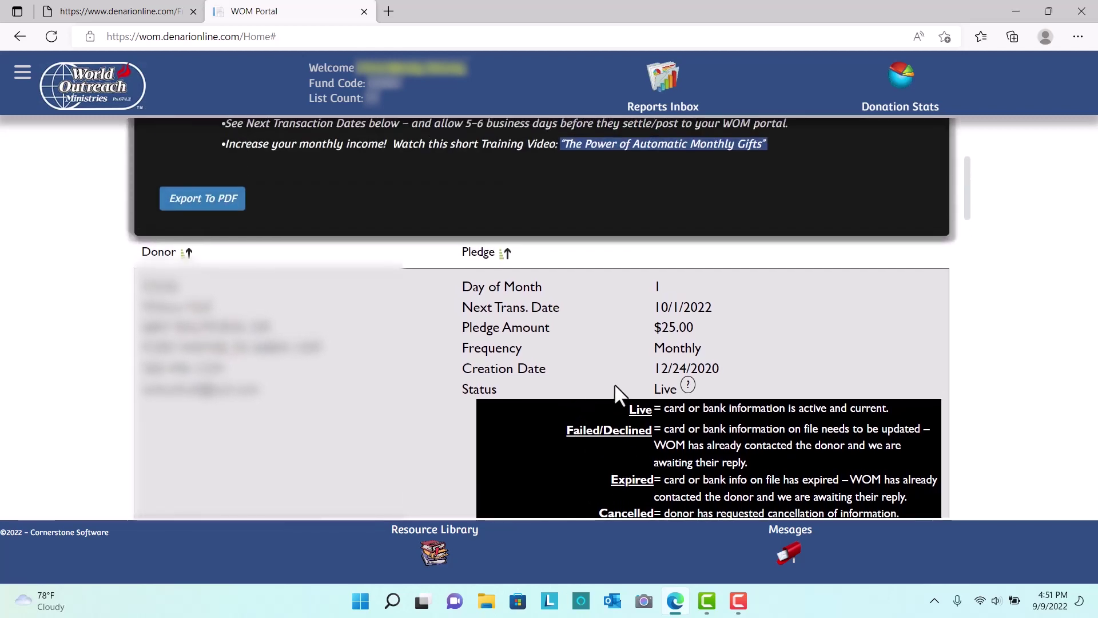
click(687, 385)
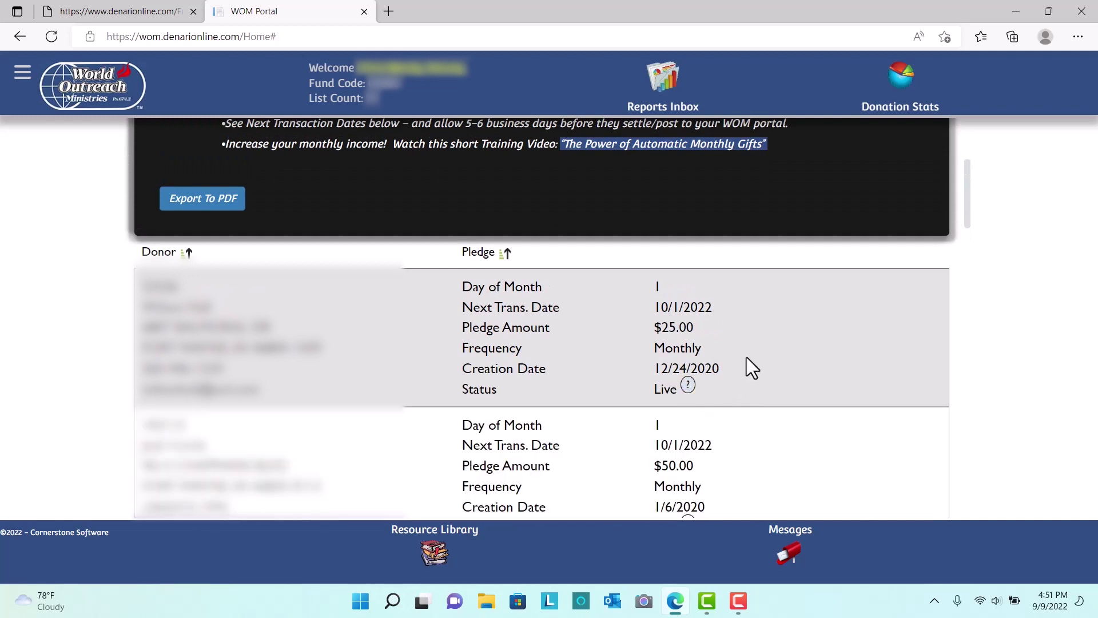
Step: Review the listed active pledges through to the Total Active Pledges line at the end
scroll(815, 343, down, 1)
scroll(810, 380, down, 3)
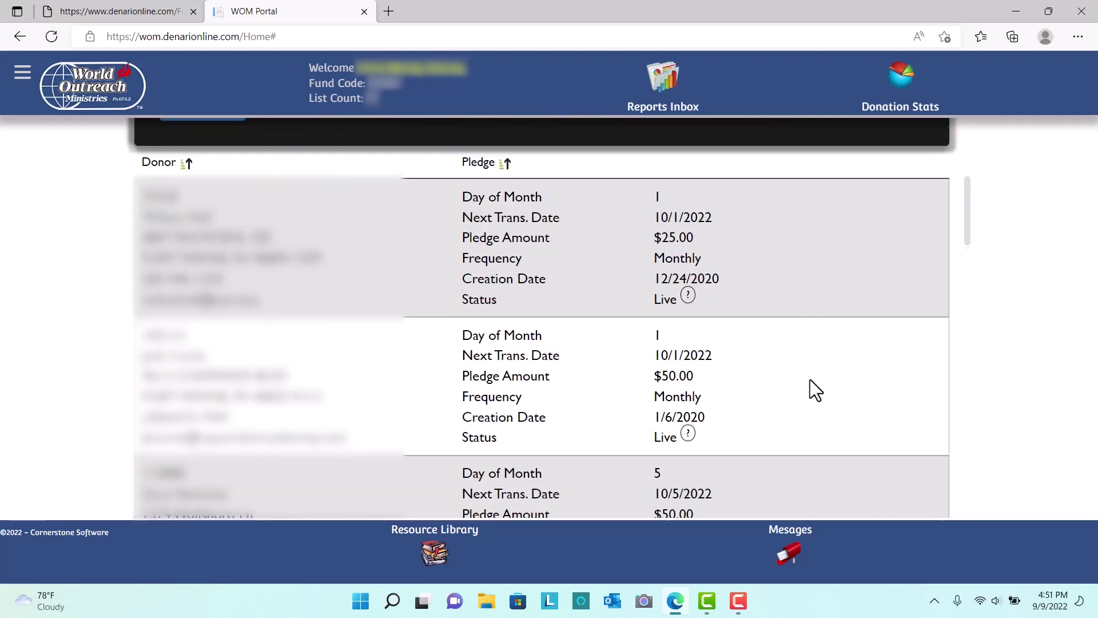
scroll(809, 381, down, 1)
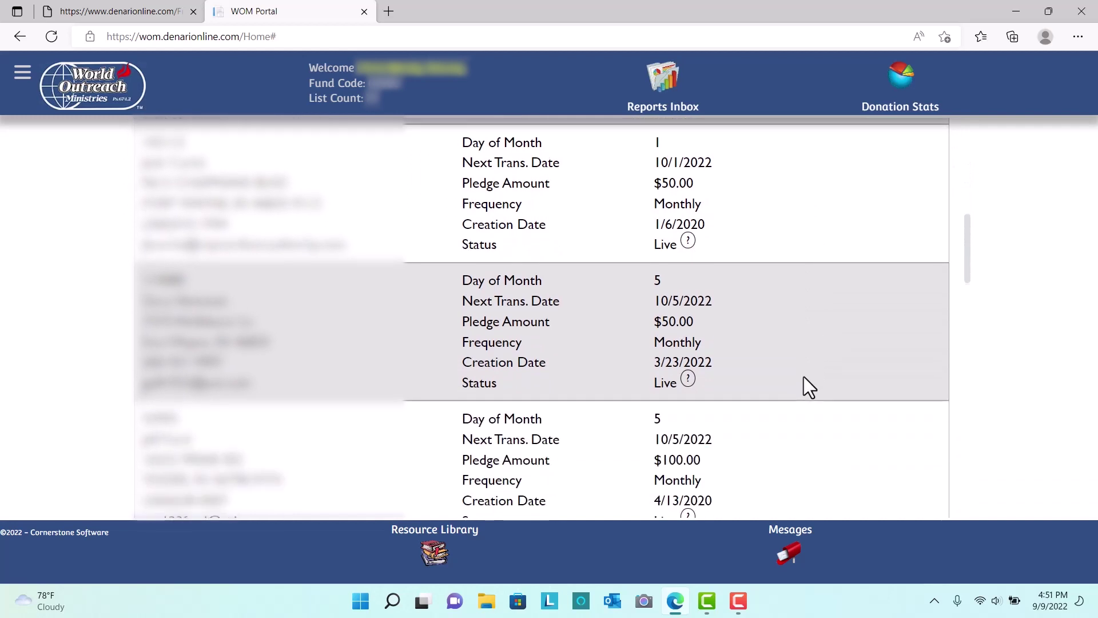
scroll(822, 332, down, 6)
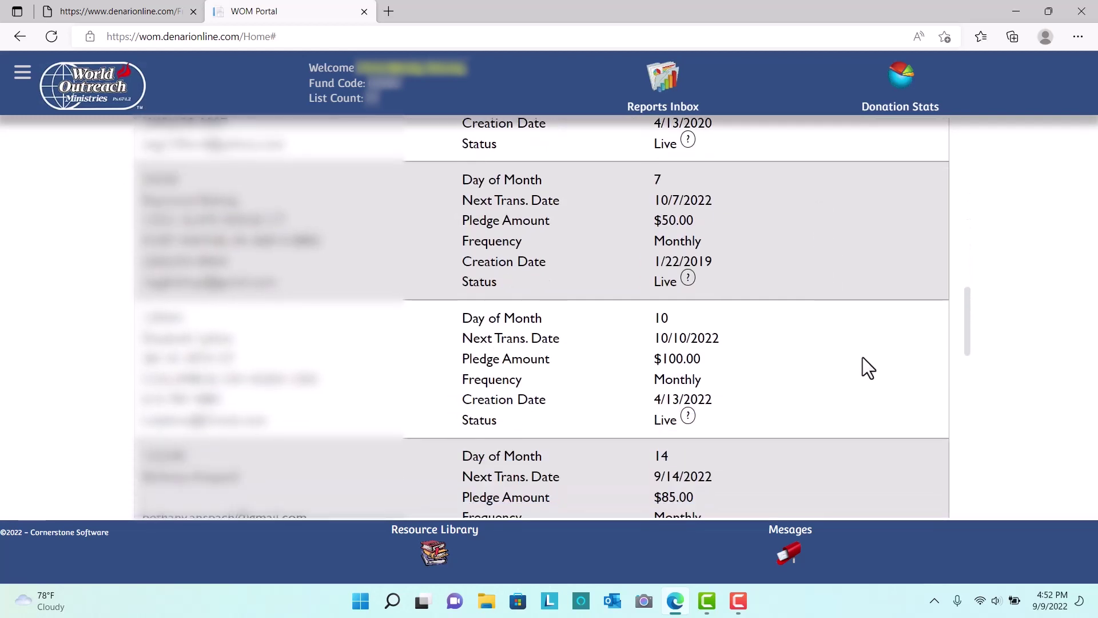
scroll(861, 361, down, 10)
scroll(853, 350, down, 1)
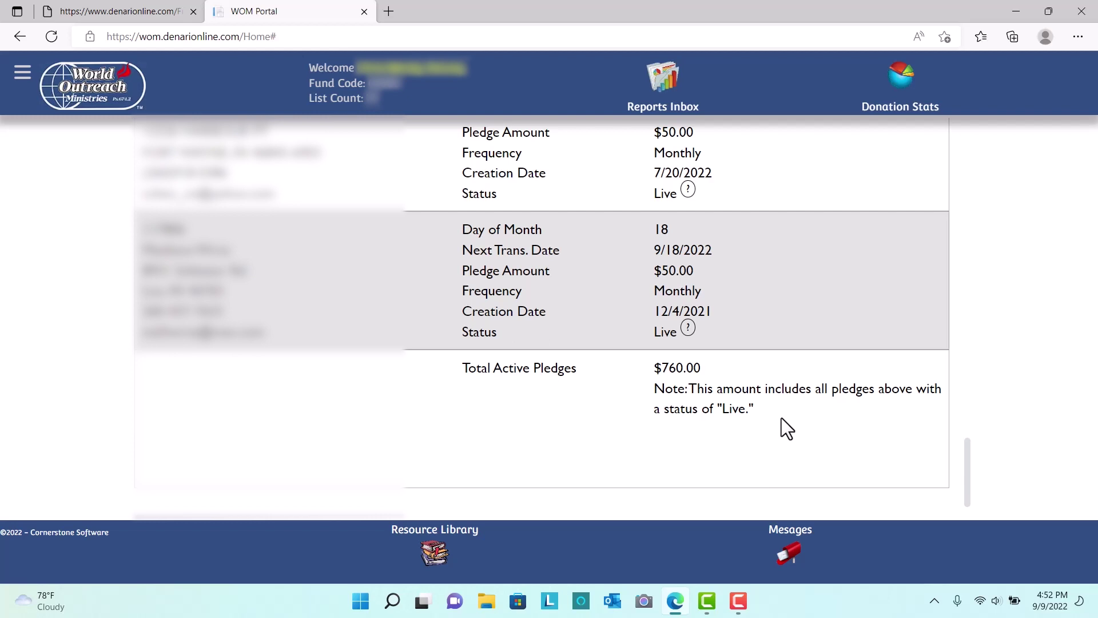
scroll(785, 418, up, 1)
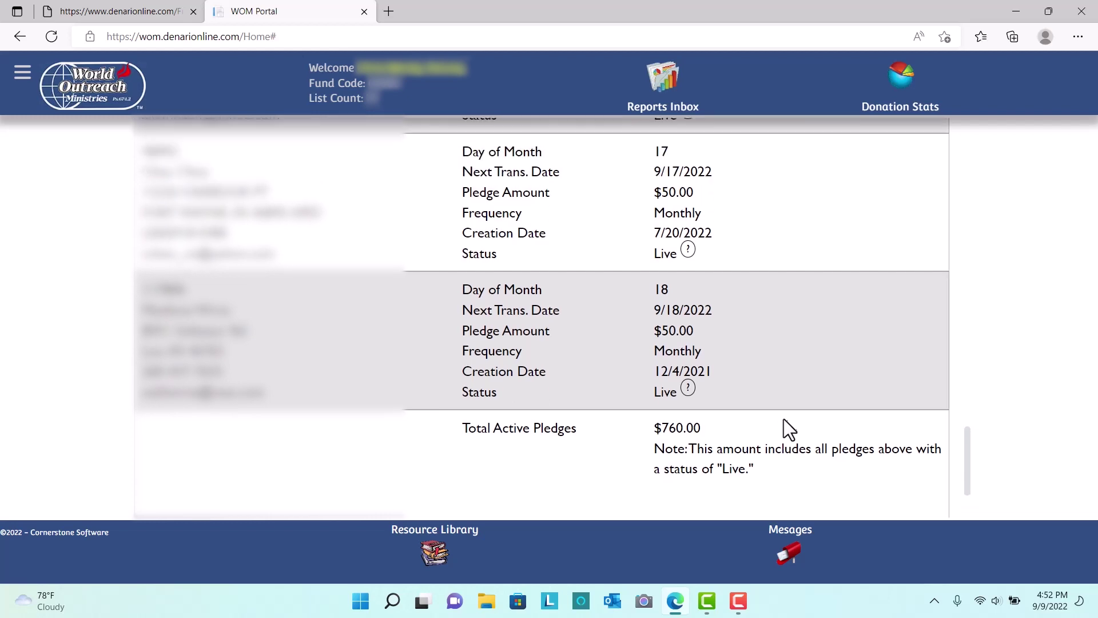
Step: Return to the home page and open New Pending Pledges under My Pledges
click(122, 96)
scroll(655, 417, up, 3)
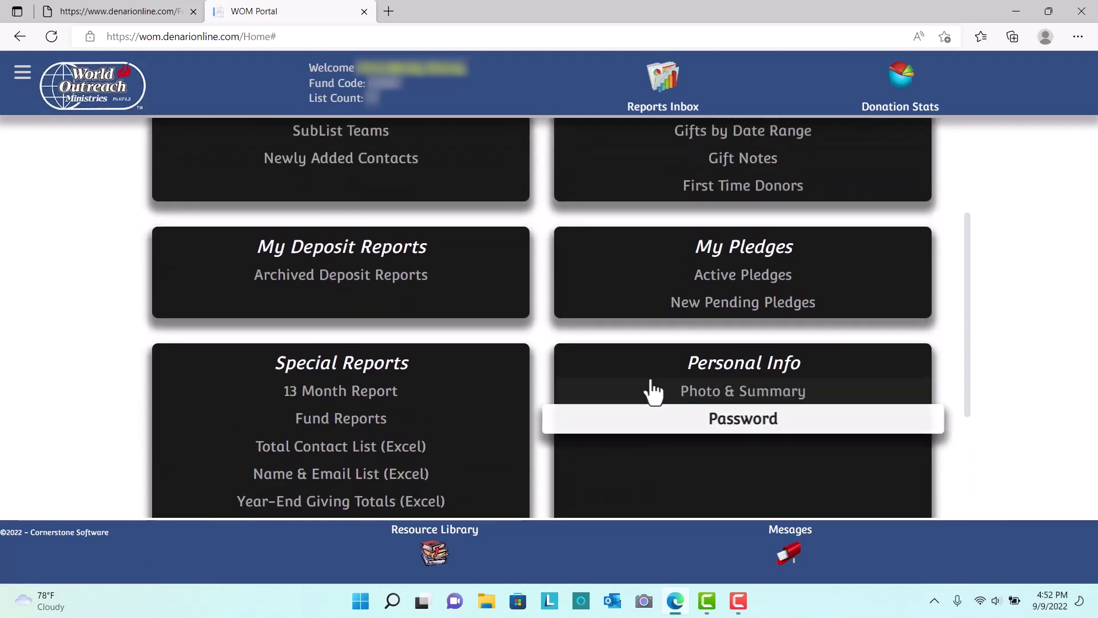
click(815, 311)
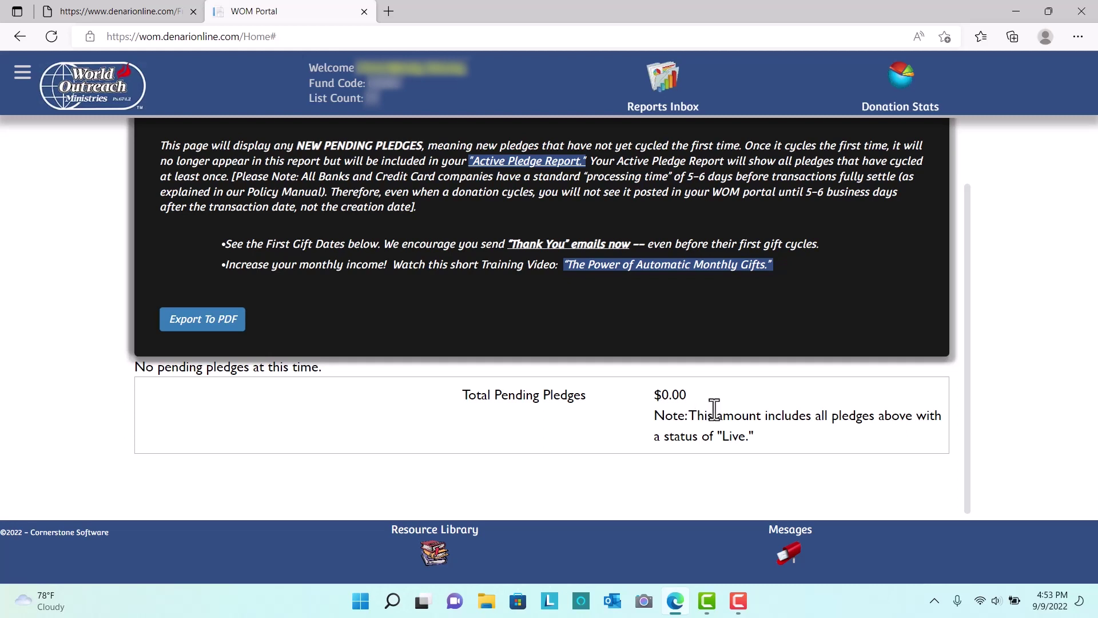
Step: Return to the home page, open Fund Reports under Special Reports, and show the report links for the individual fund
click(131, 101)
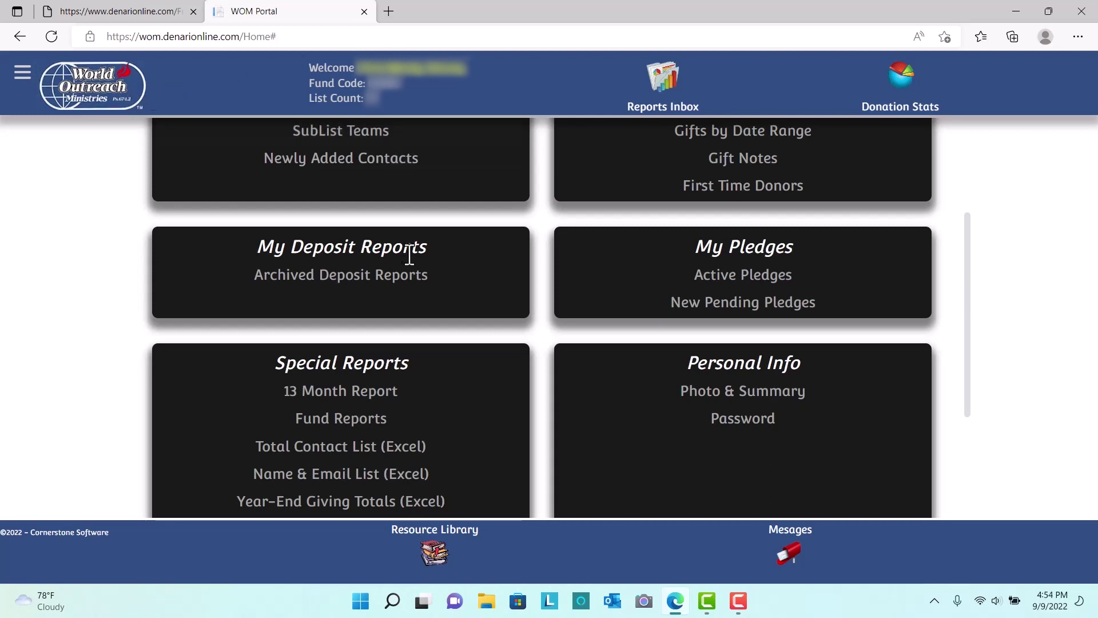
scroll(441, 315, down, 1)
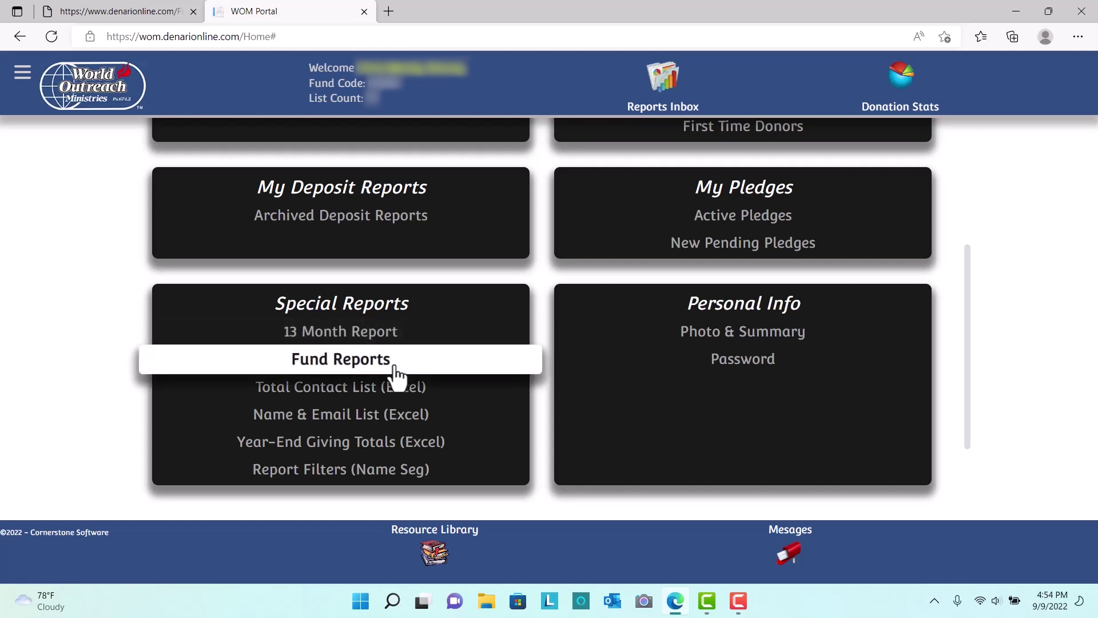
click(356, 371)
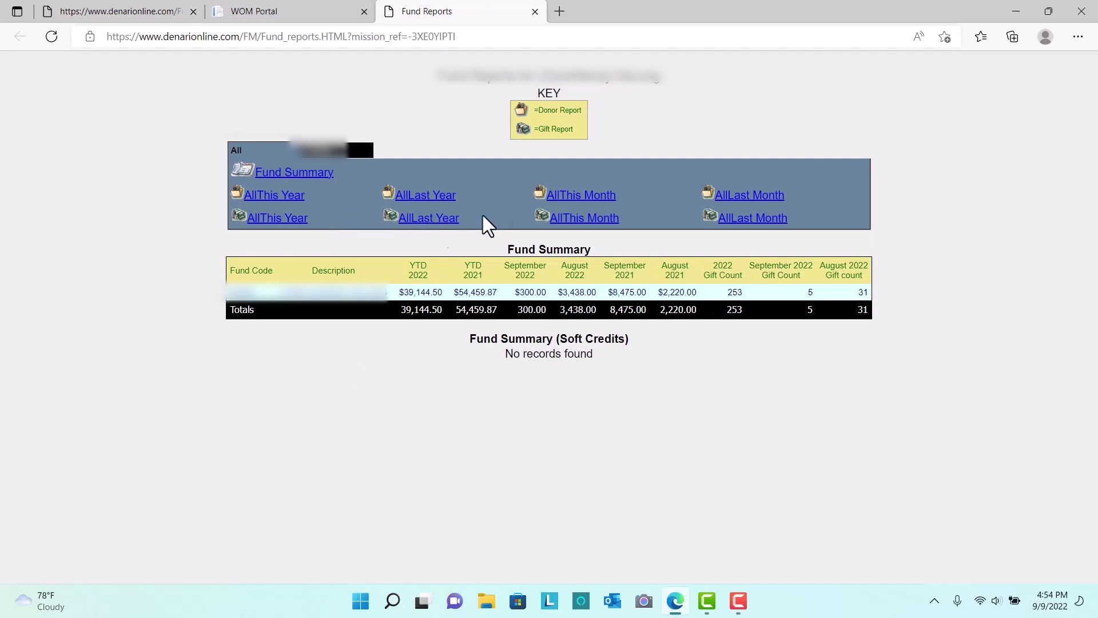
click(353, 153)
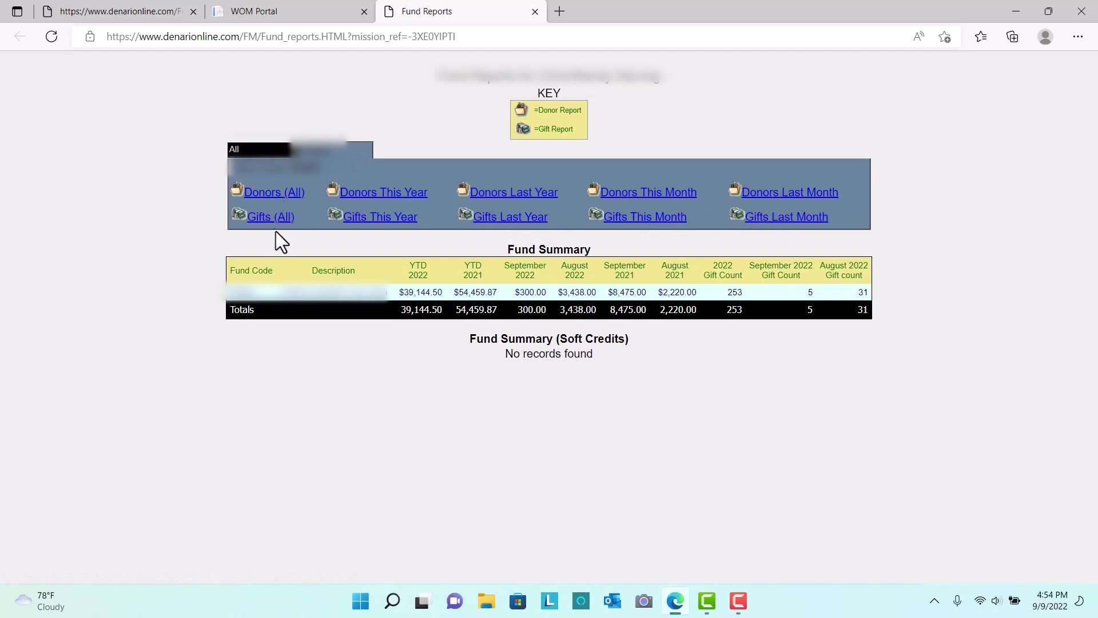
Step: View the individual fund's Gifts This Month report and close Fund Reports
click(646, 224)
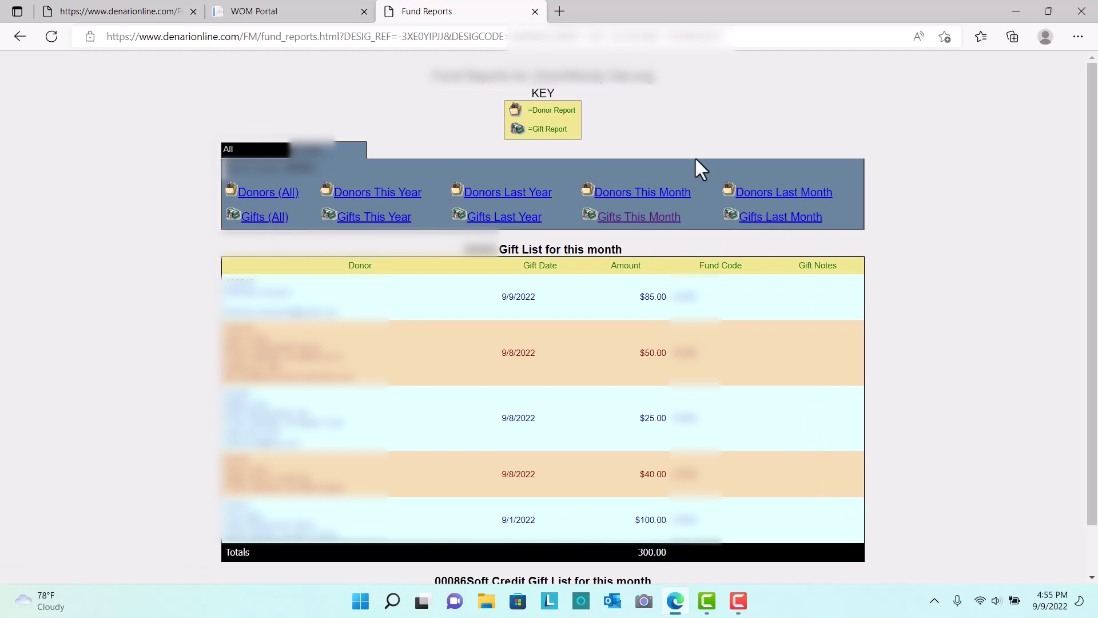
click(535, 12)
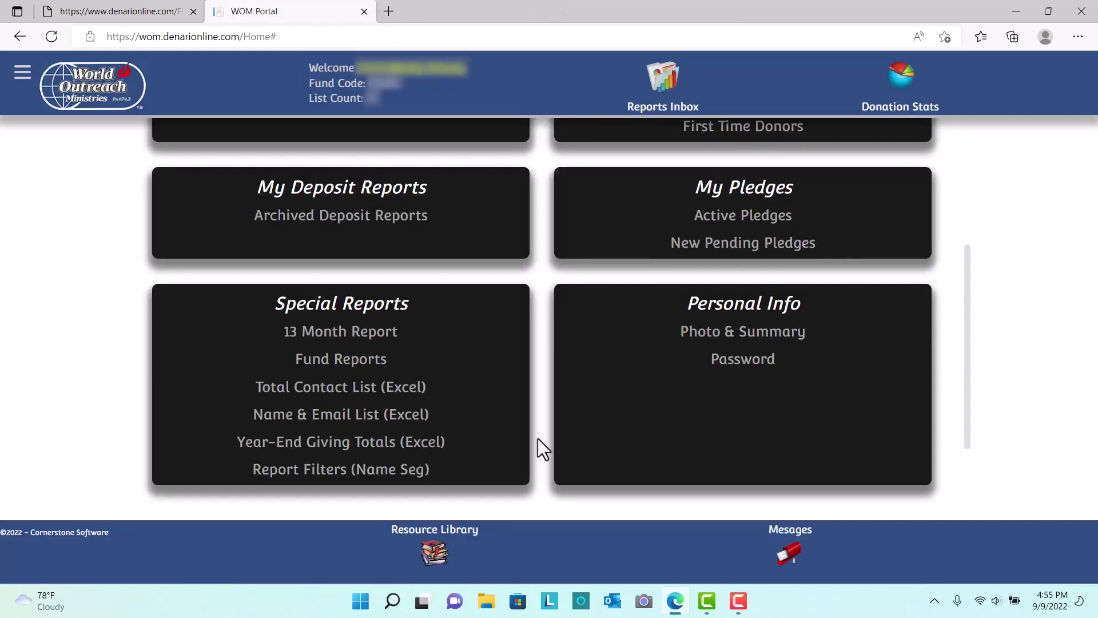
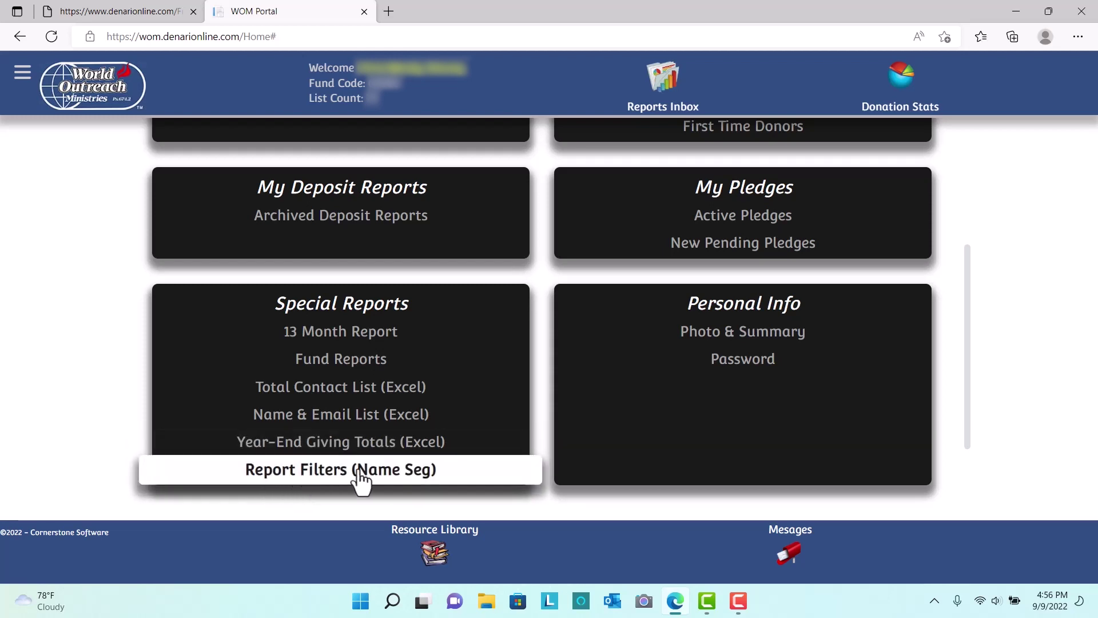
Step: Open Report Filters (Name Seg) under Special Reports and run the Report output with no filter conditions
click(441, 469)
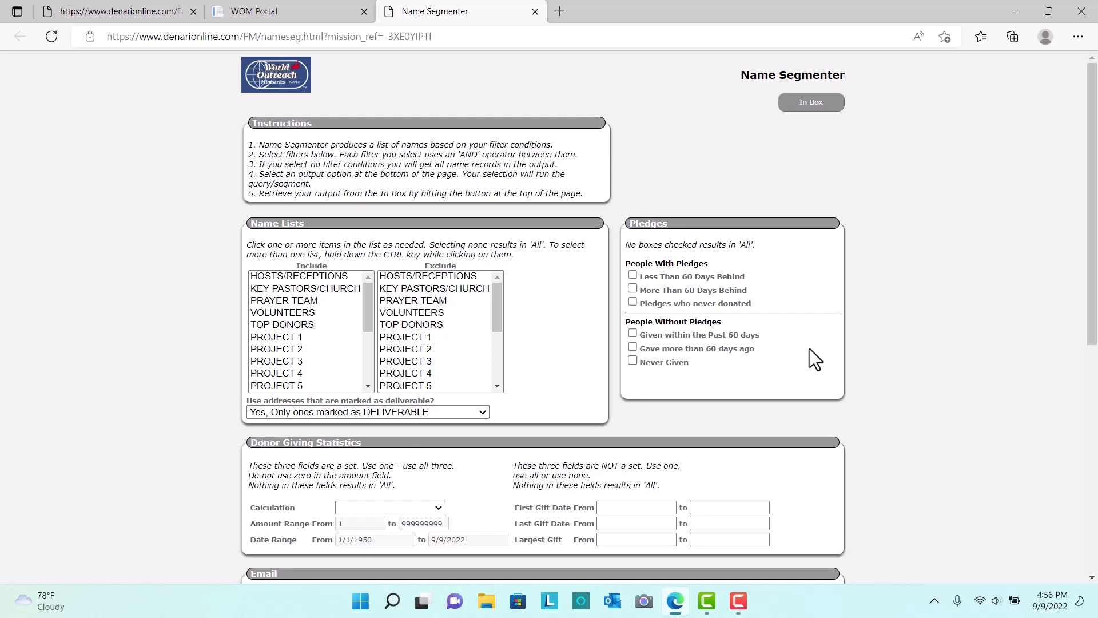
scroll(807, 343, down, 1)
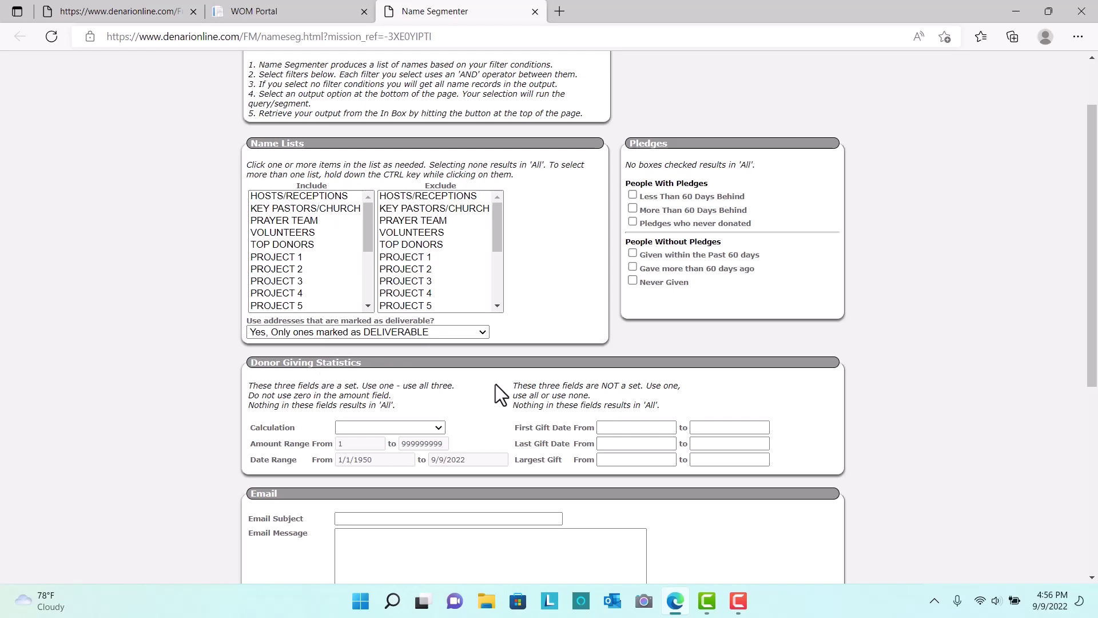
scroll(824, 423, down, 3)
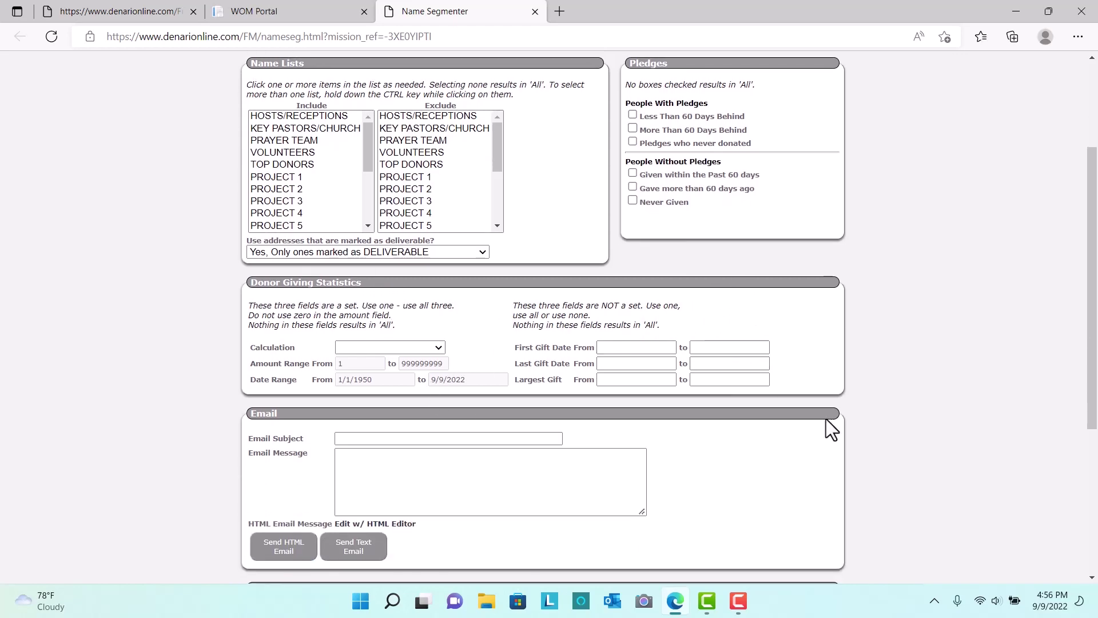
scroll(816, 395, down, 2)
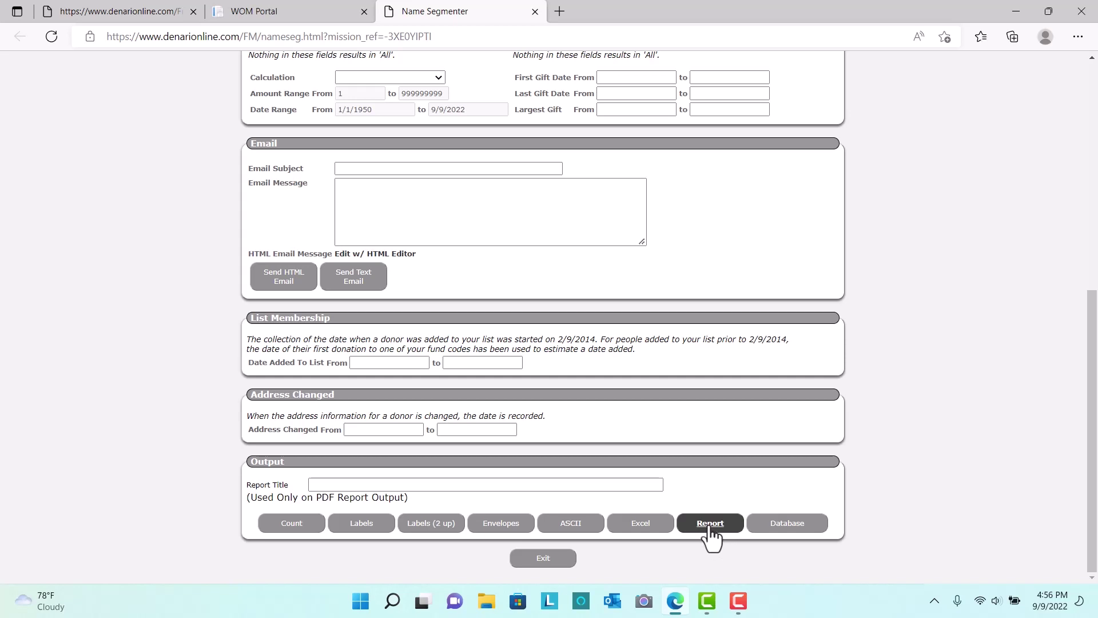
click(710, 523)
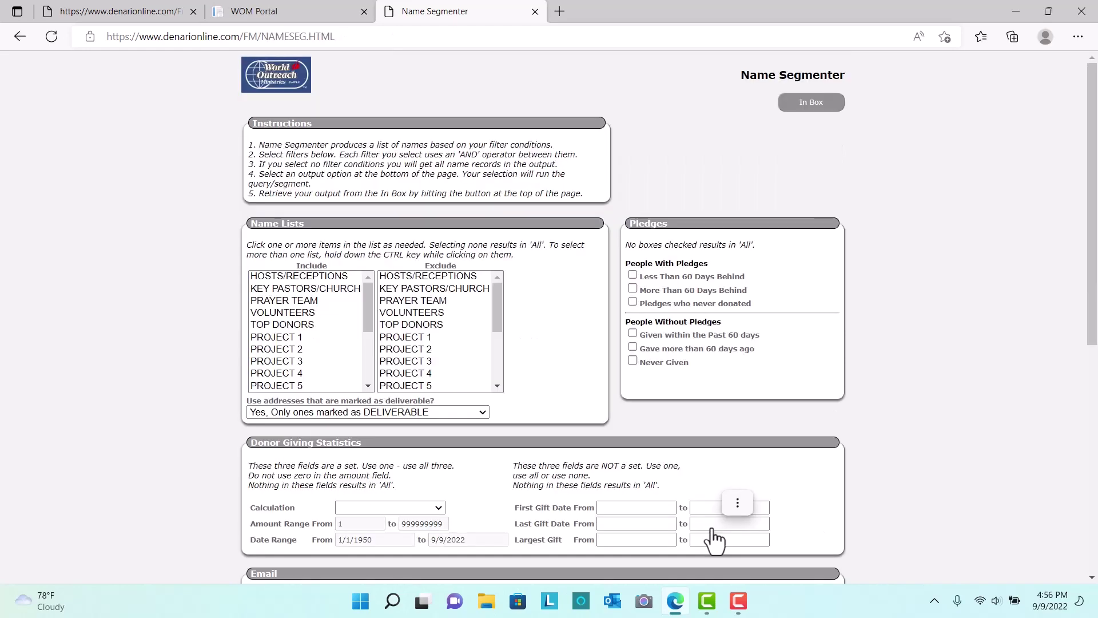
Step: Run the unfiltered Name Segmenter Report output a second time and close the Name Segmenter
scroll(848, 452, down, 8)
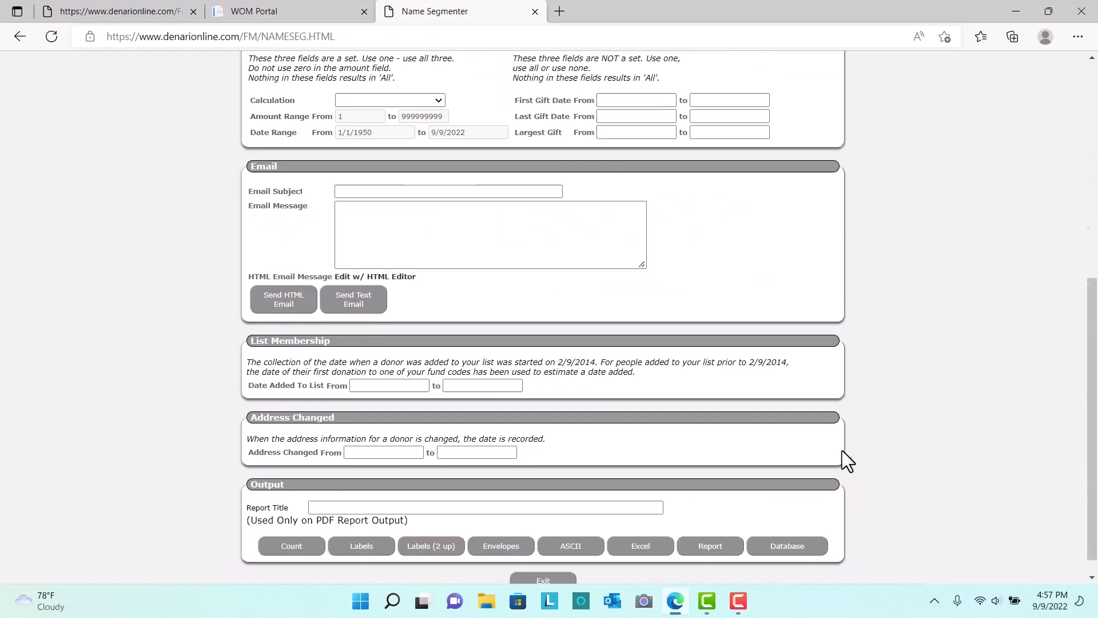
click(702, 524)
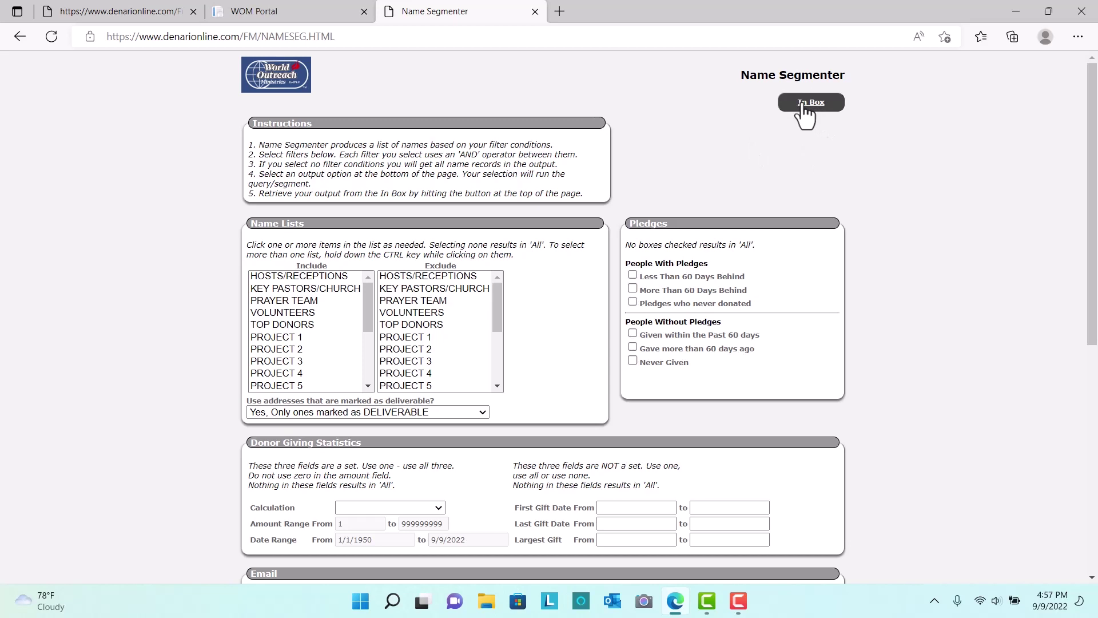
click(535, 11)
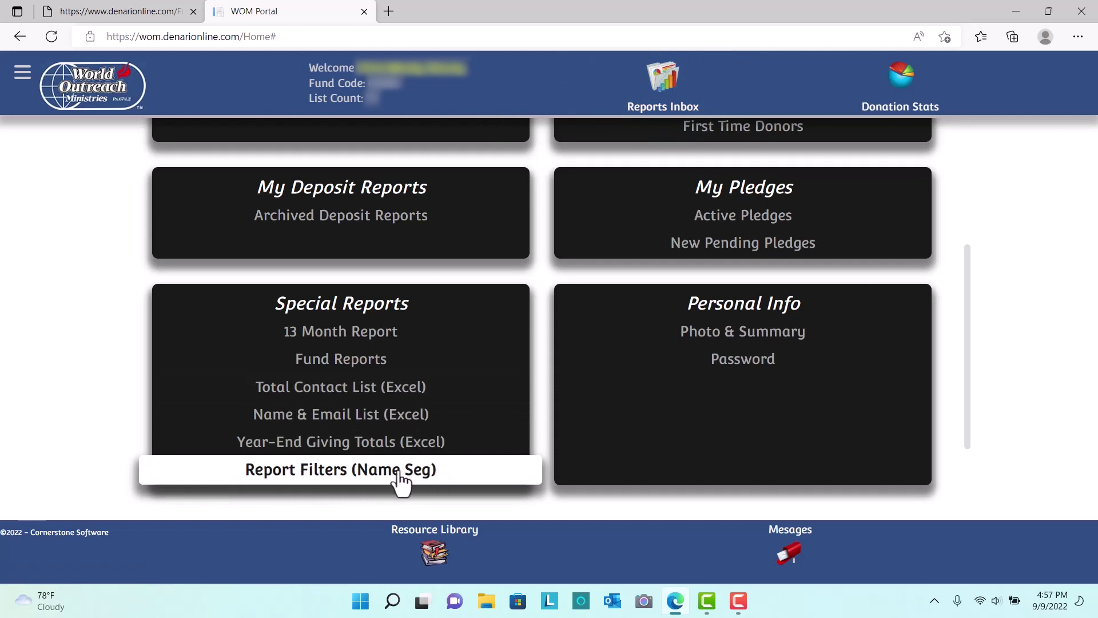
Step: View a Field Representative Segmenter Report from the Reports Inbox, close the PDF, and clear the inbox
click(663, 86)
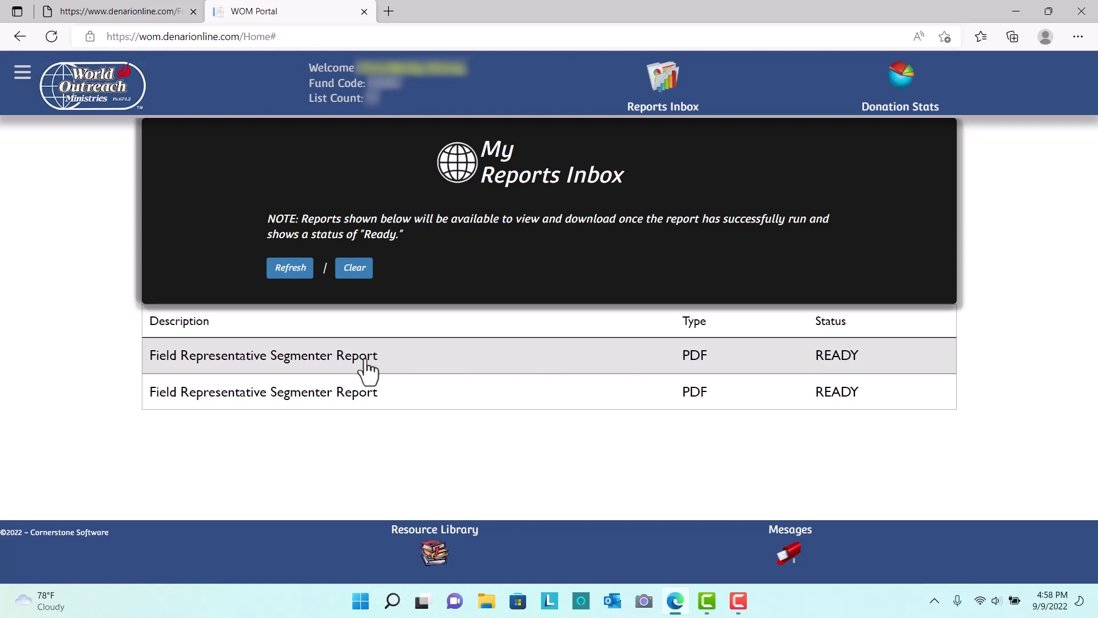
scroll(697, 366, down, 1)
click(696, 354)
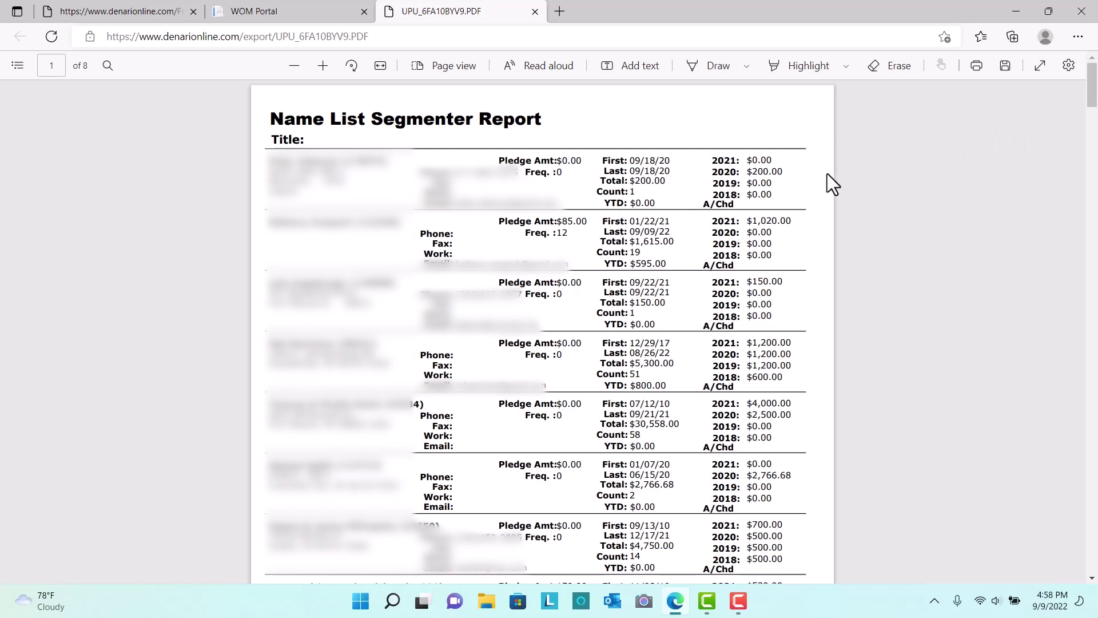
click(535, 12)
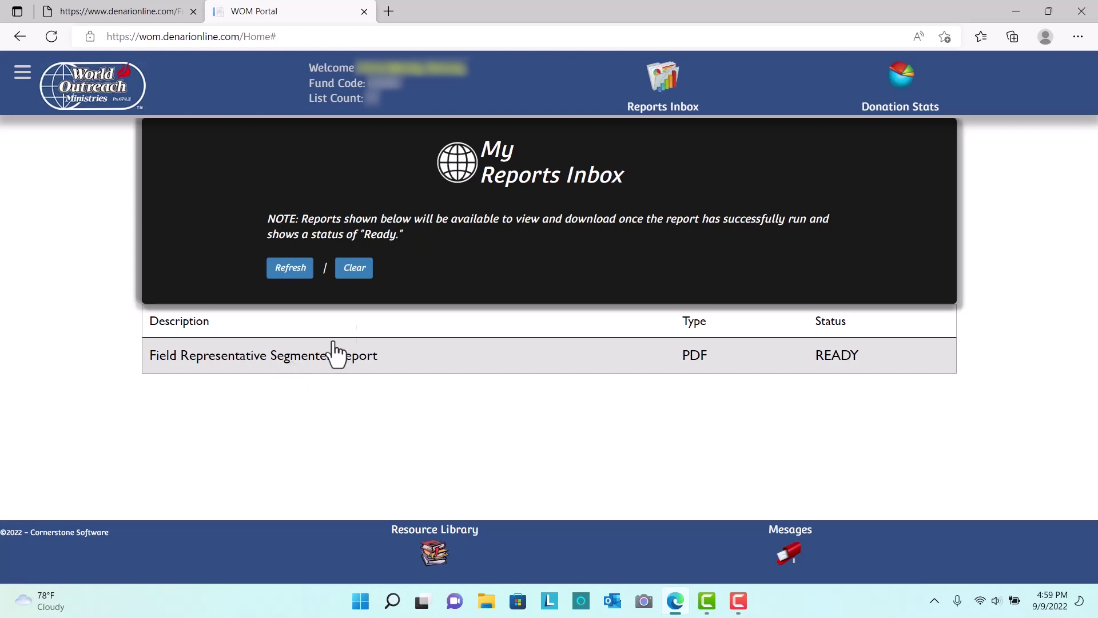
click(353, 275)
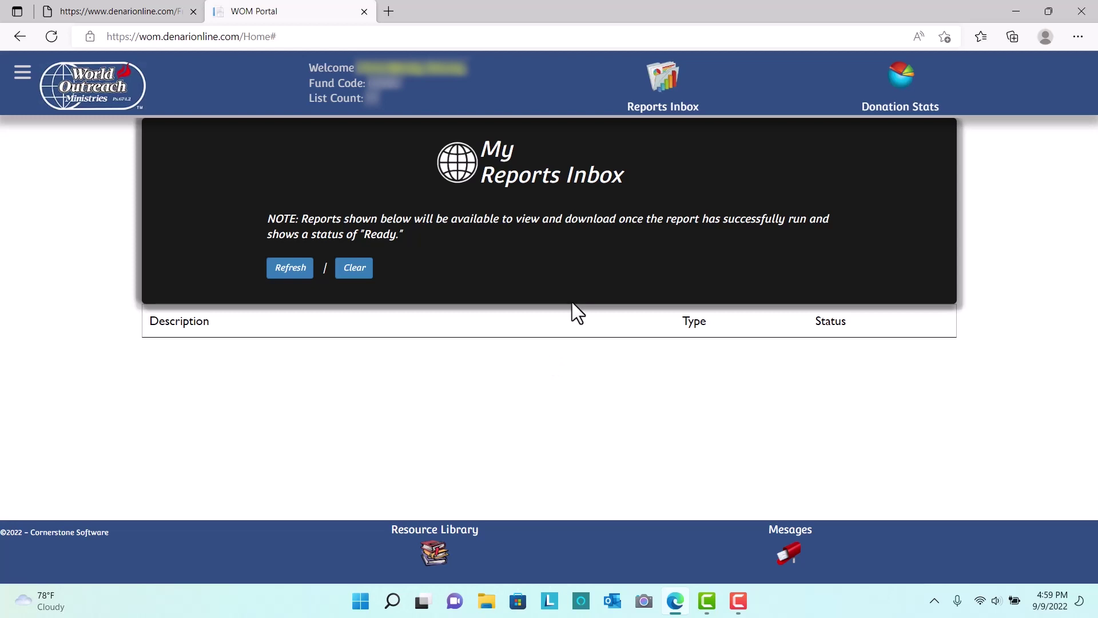
Step: Return to the home page and open Photo & Summary under Personal Info
click(91, 92)
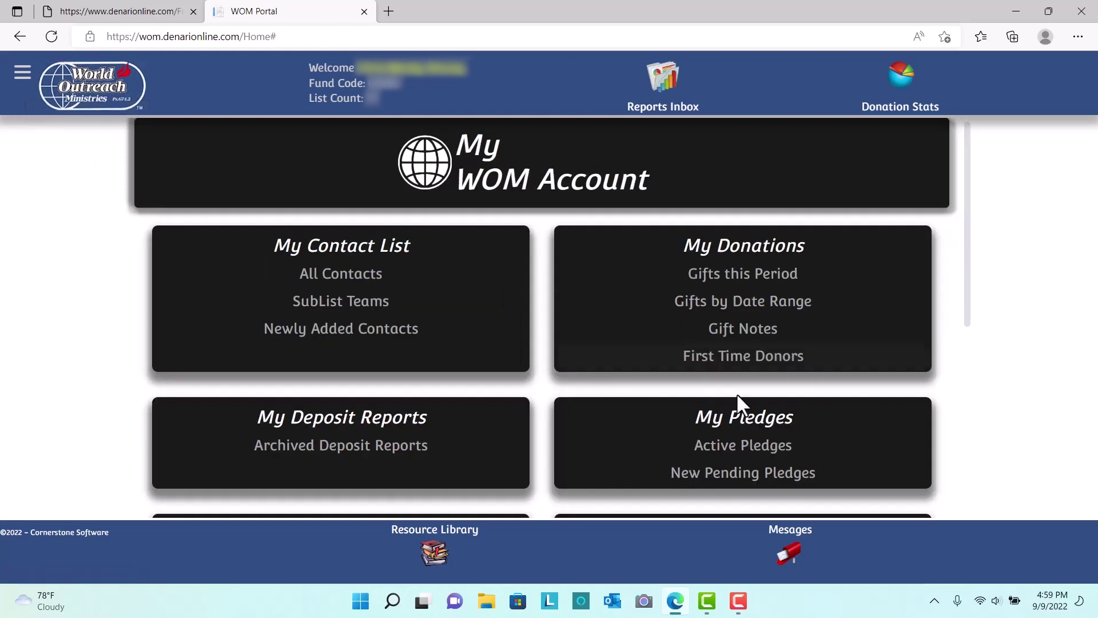
scroll(760, 409, down, 2)
scroll(613, 368, down, 2)
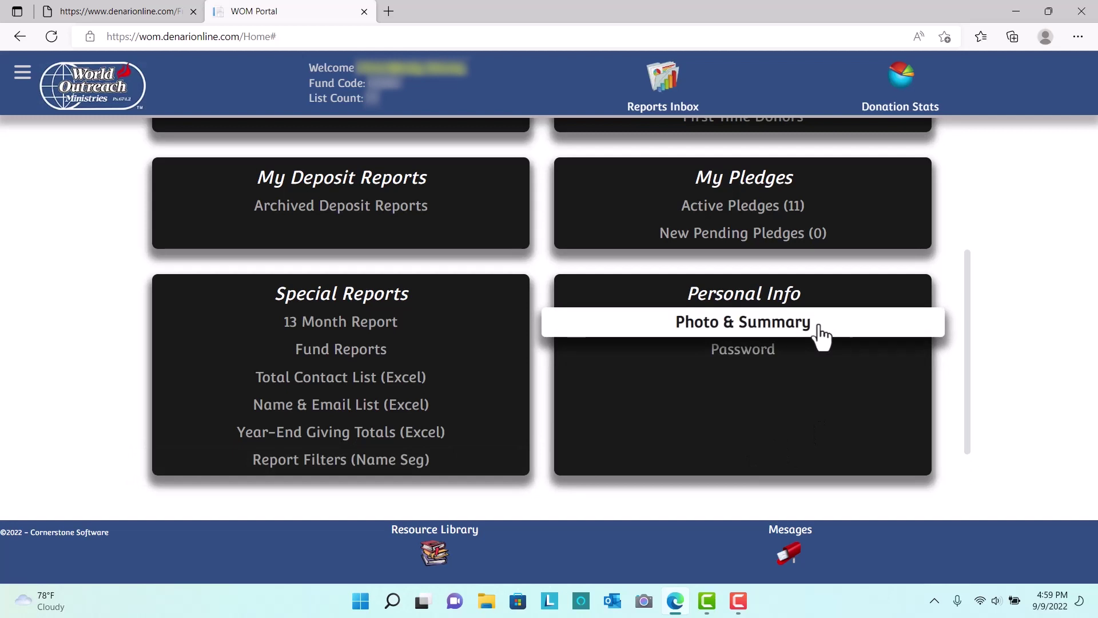
click(779, 334)
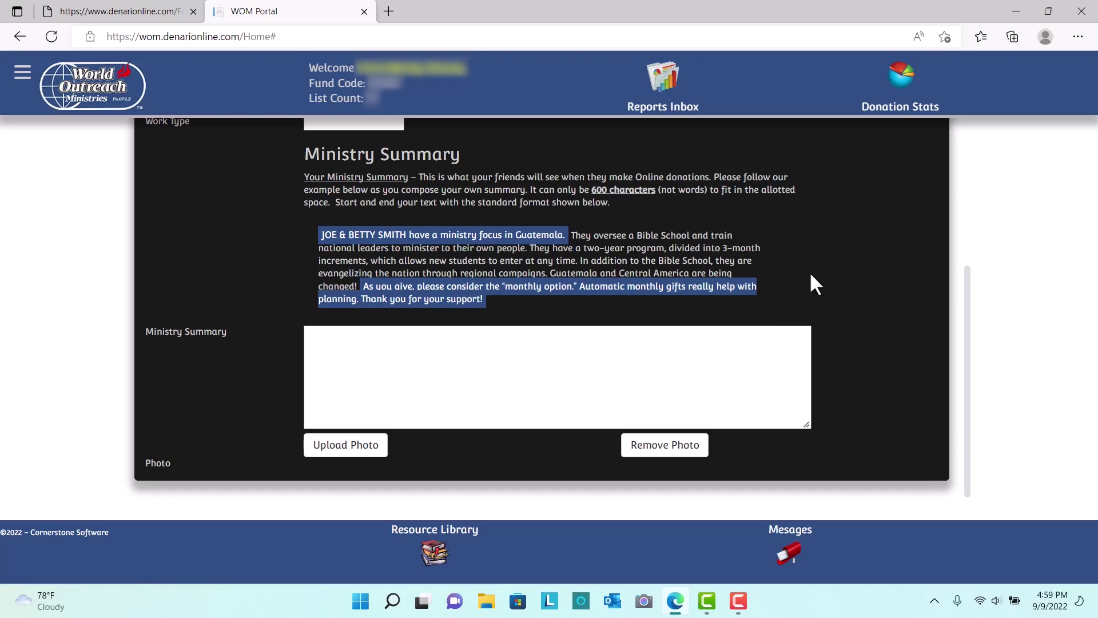
Step: Examine the Personal Information page, including the save option, online alias fields, Ministry Summary guidelines and text, and photo
scroll(880, 276, up, 5)
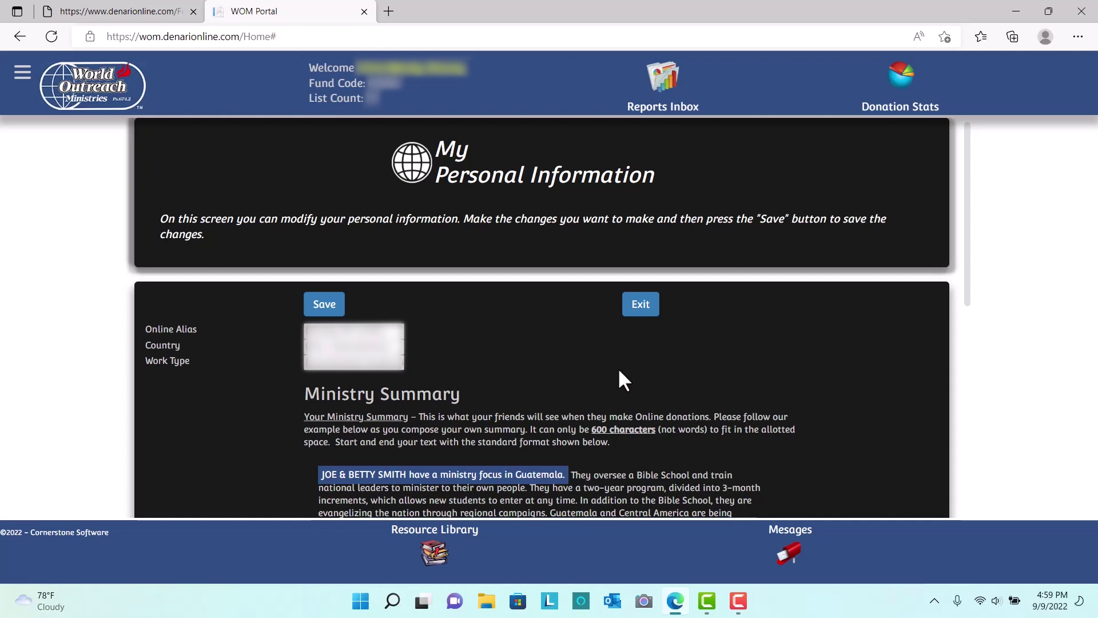
drag(966, 164, 979, 274)
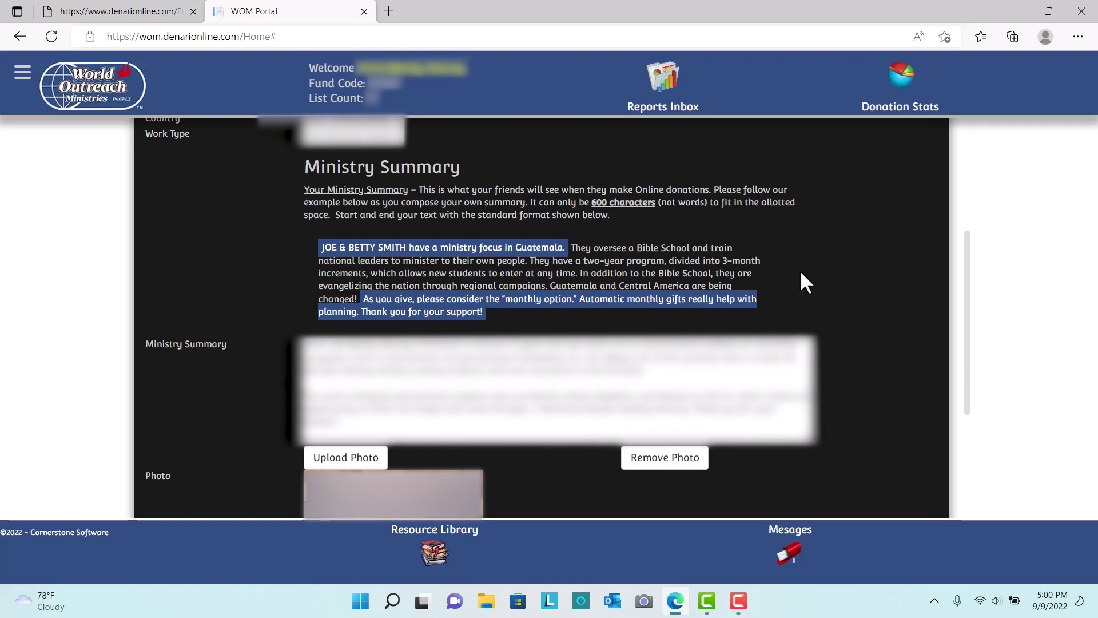
scroll(876, 292, down, 1)
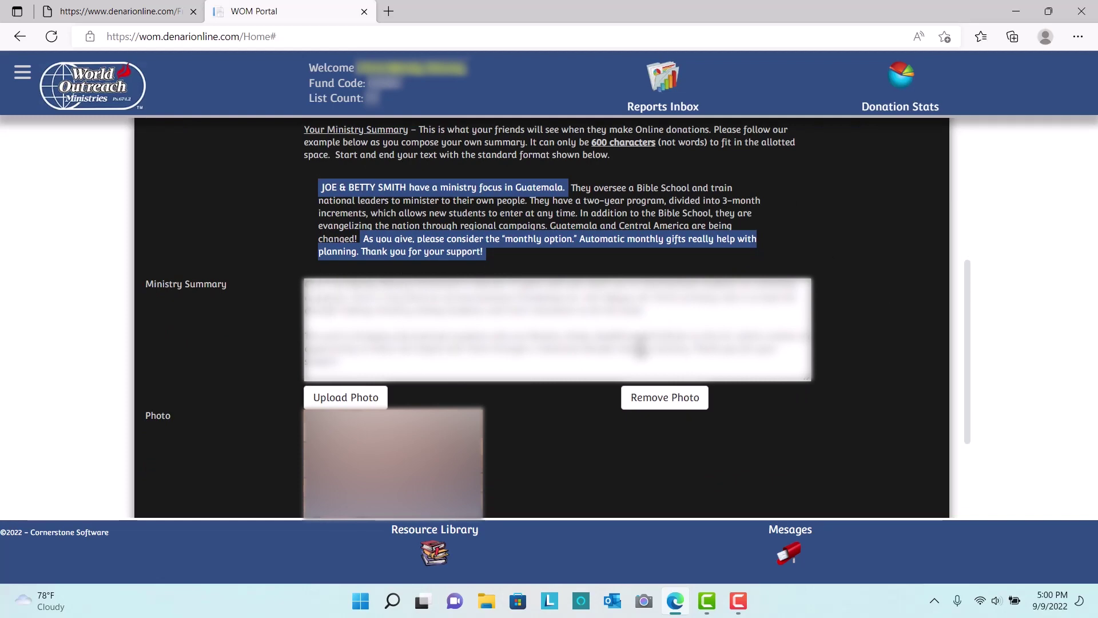
scroll(532, 303, down, 1)
scroll(535, 323, down, 1)
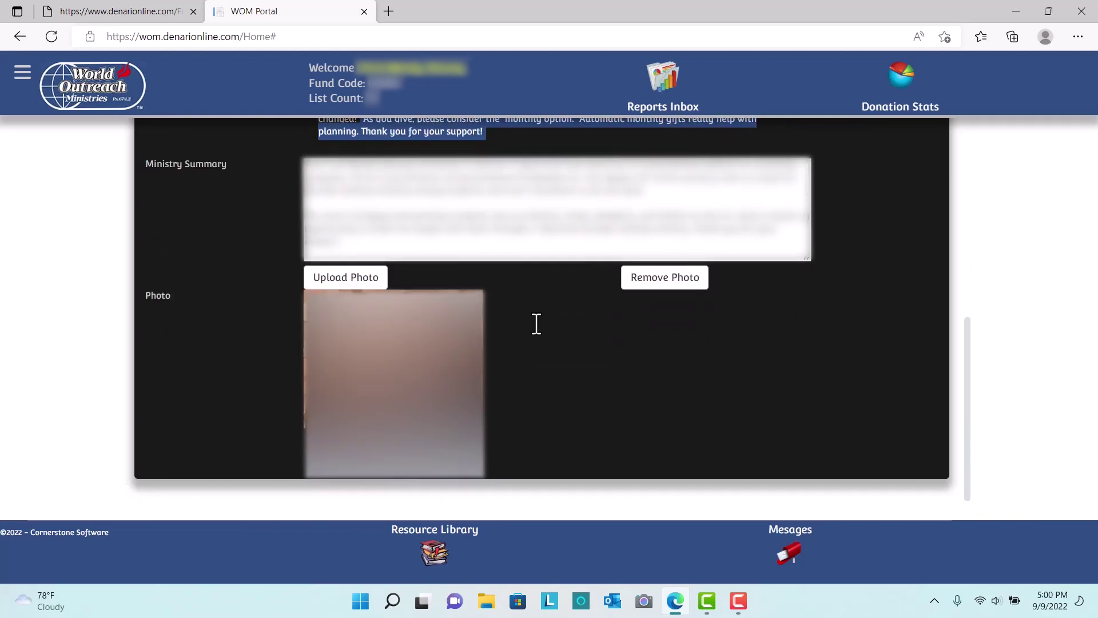
scroll(534, 324, up, 7)
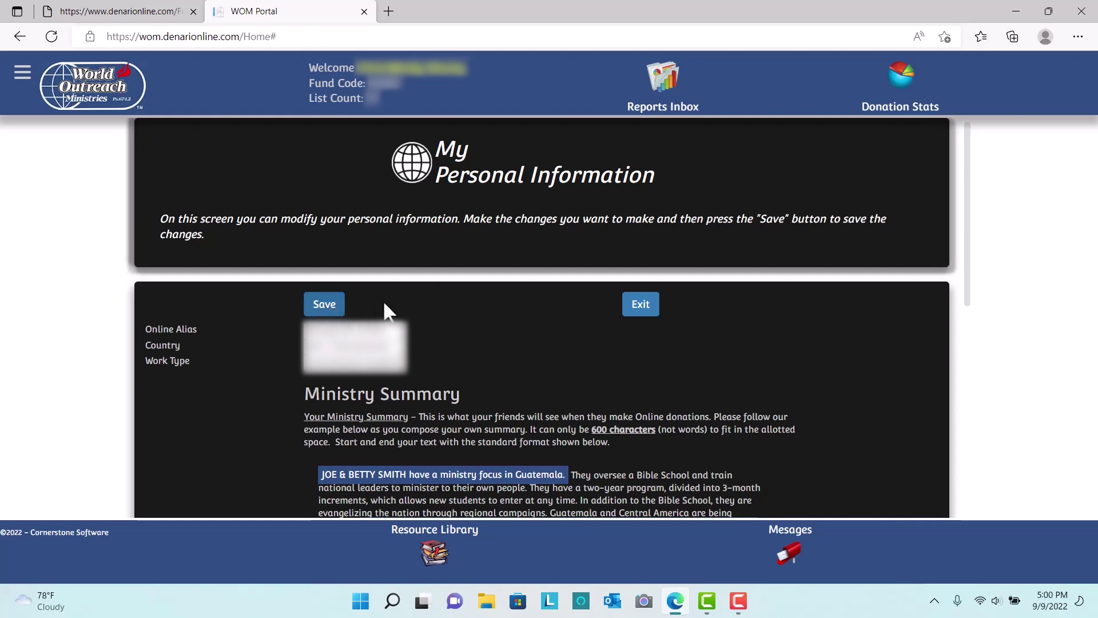
scroll(458, 300, down, 1)
scroll(498, 307, down, 7)
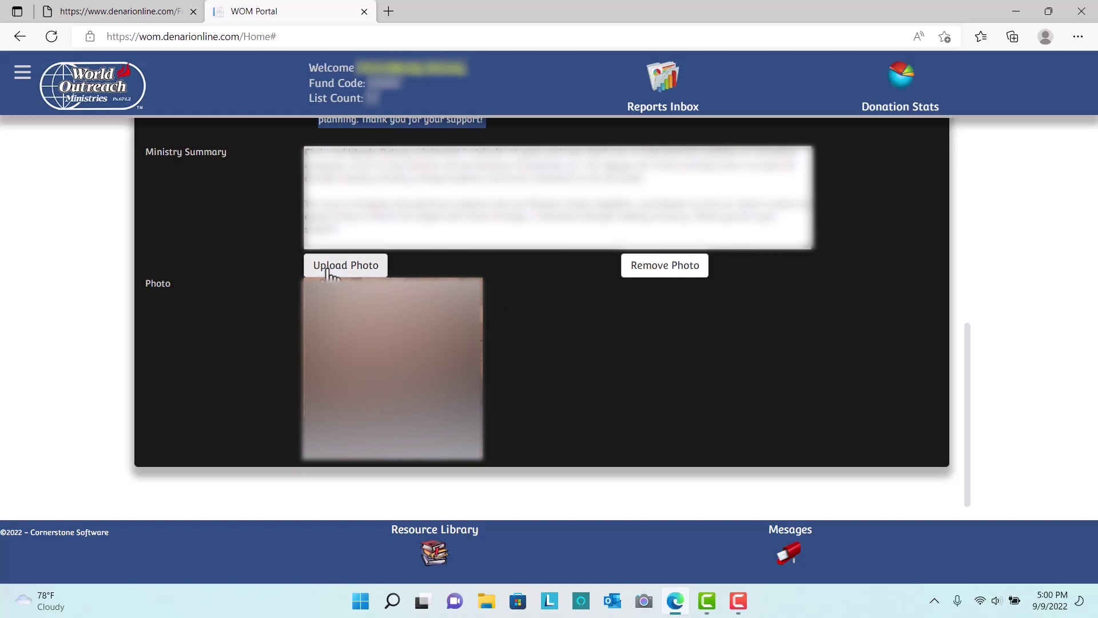
Step: Open the missionary photo upload and crop page, close it, and go back to the beginning of the Personal Information page
click(332, 269)
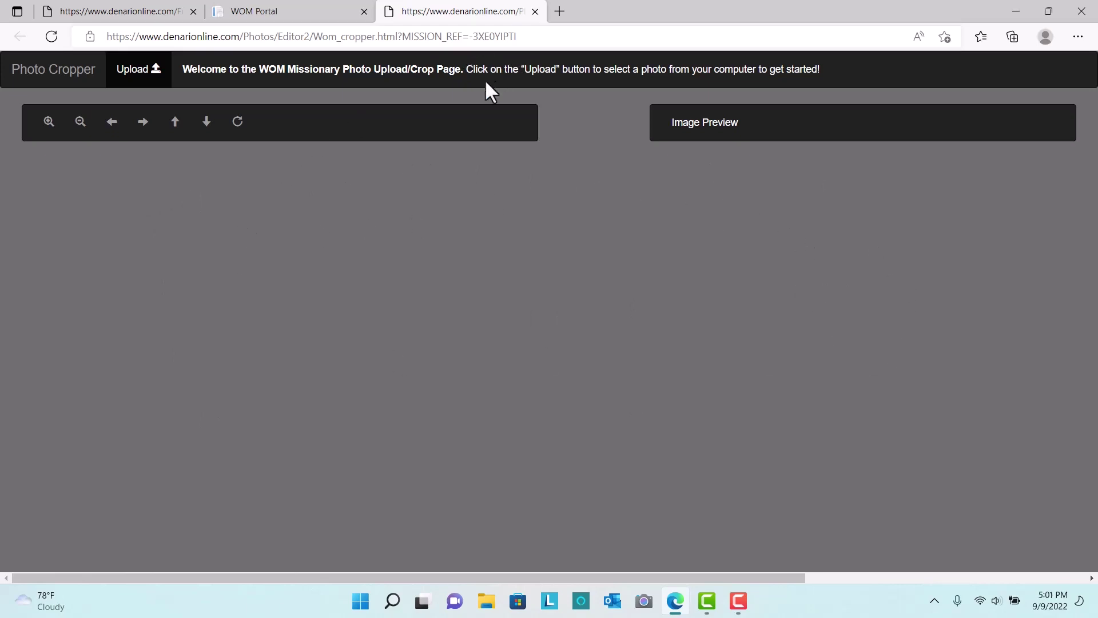
click(536, 12)
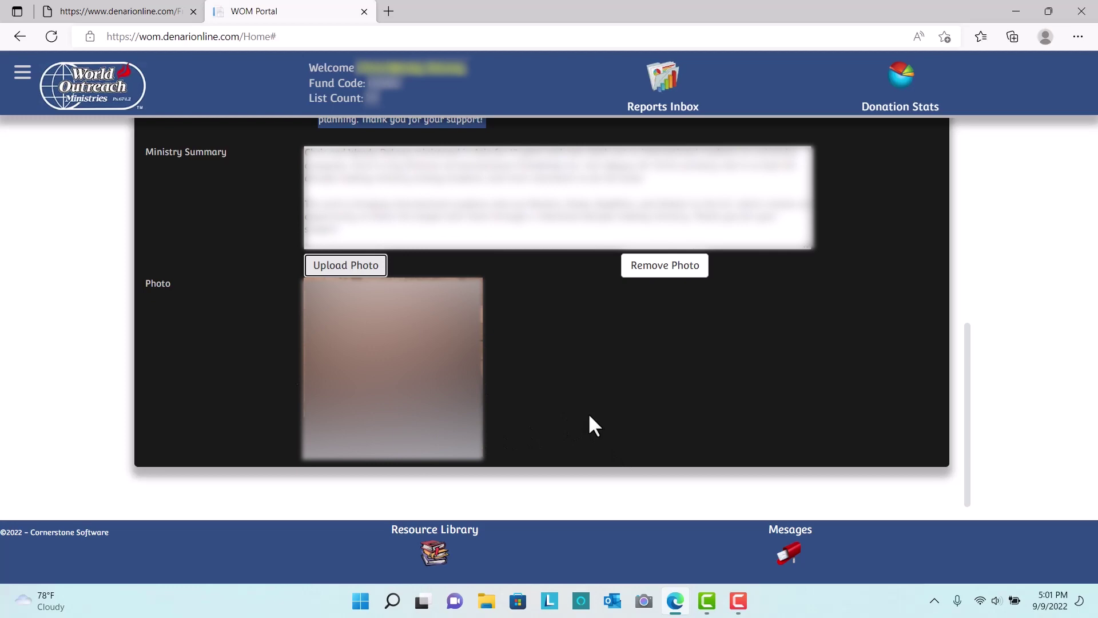
scroll(600, 437, up, 2)
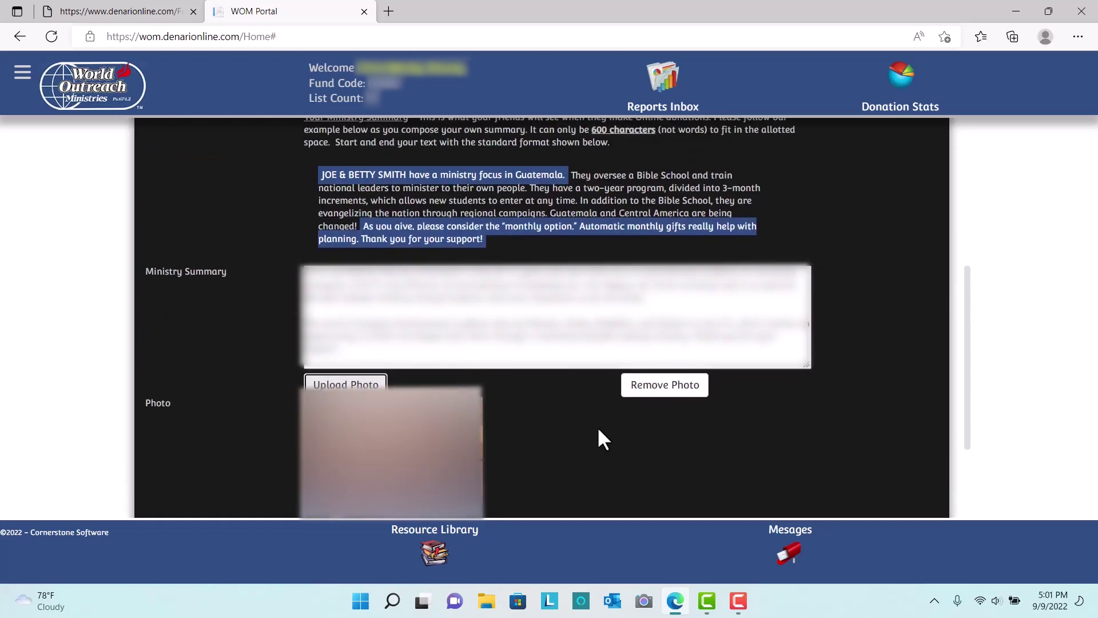
scroll(598, 435, up, 5)
scroll(597, 378, up, 1)
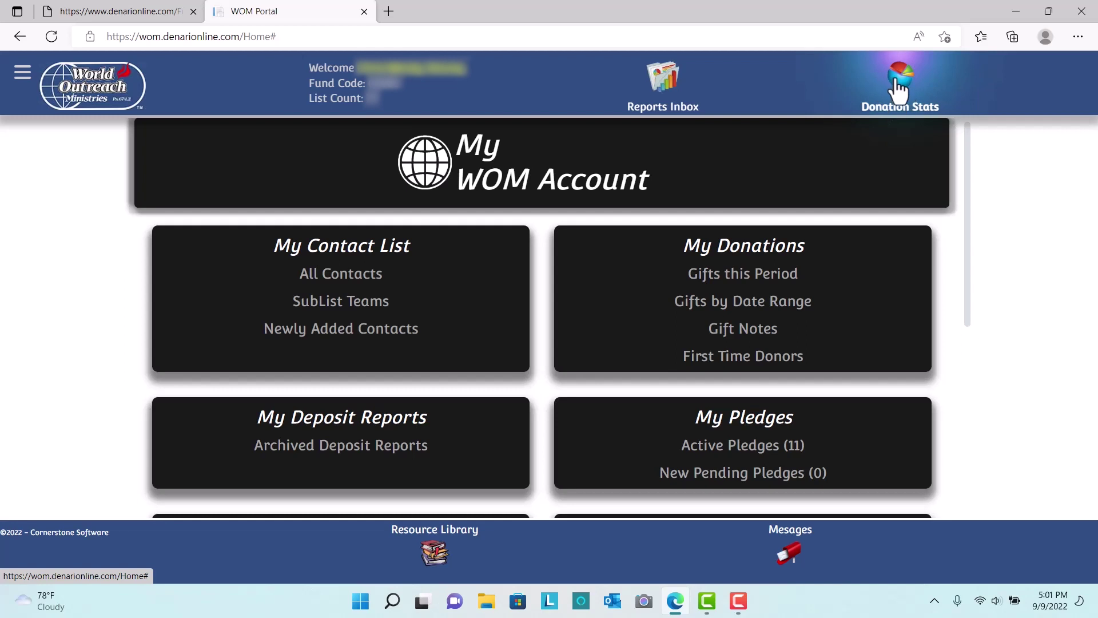
Step: Open Donation Stats from the main navigation, view the gross donation totals, and return to the home page
click(23, 80)
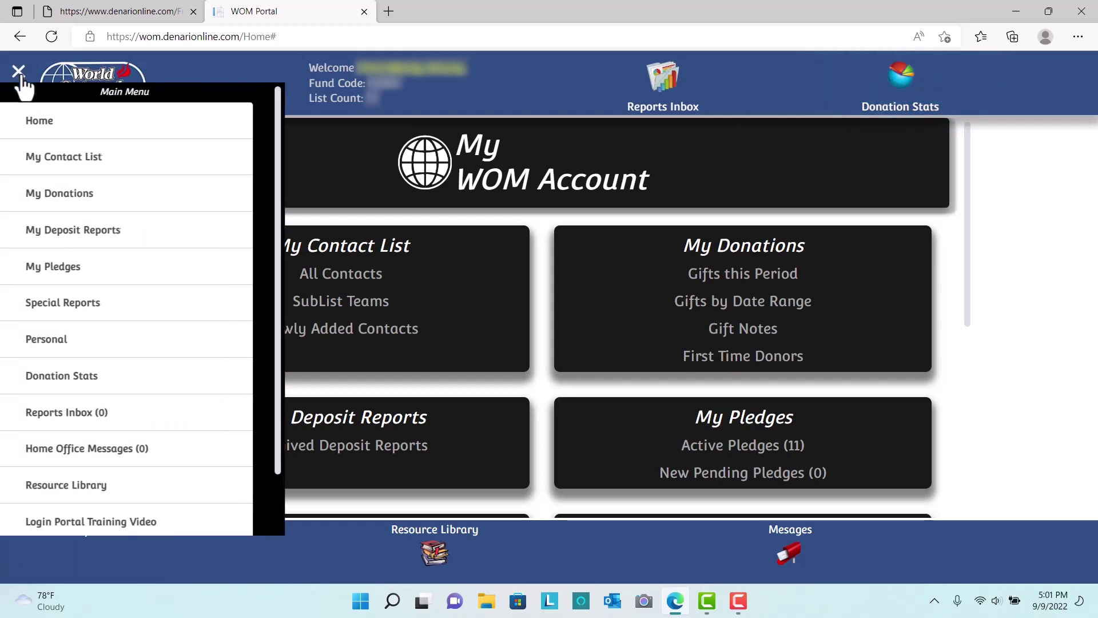
click(75, 383)
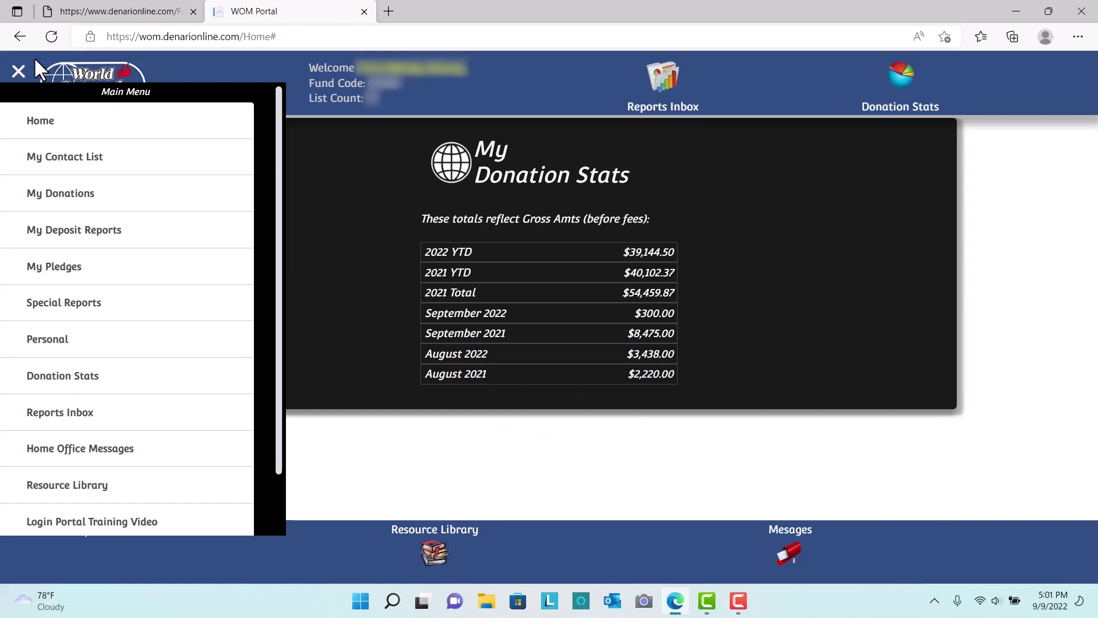
click(18, 71)
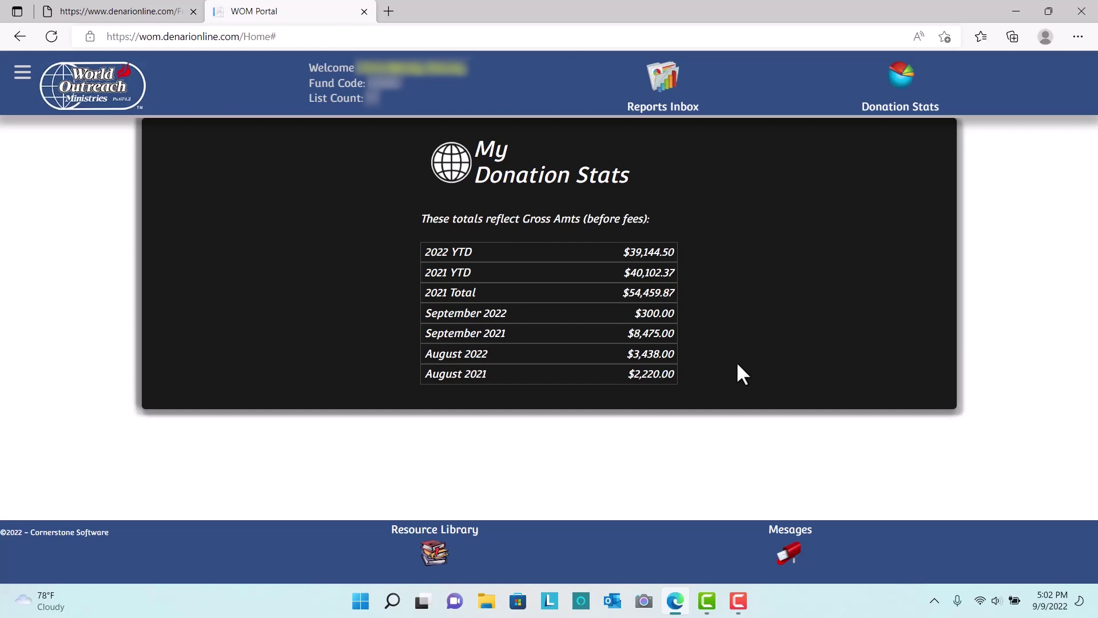
click(106, 102)
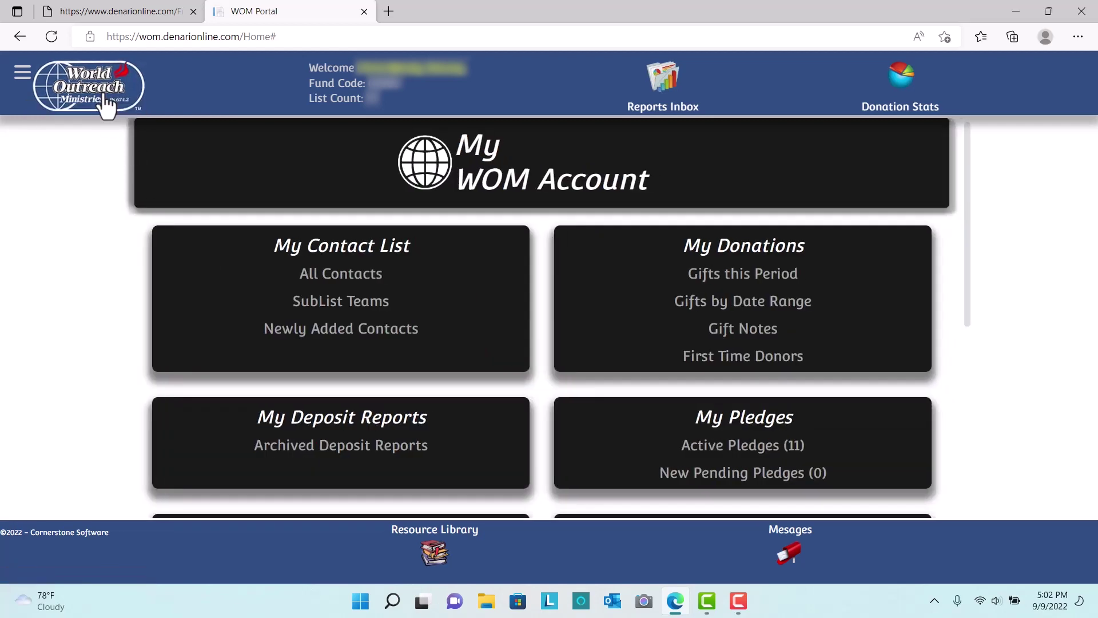